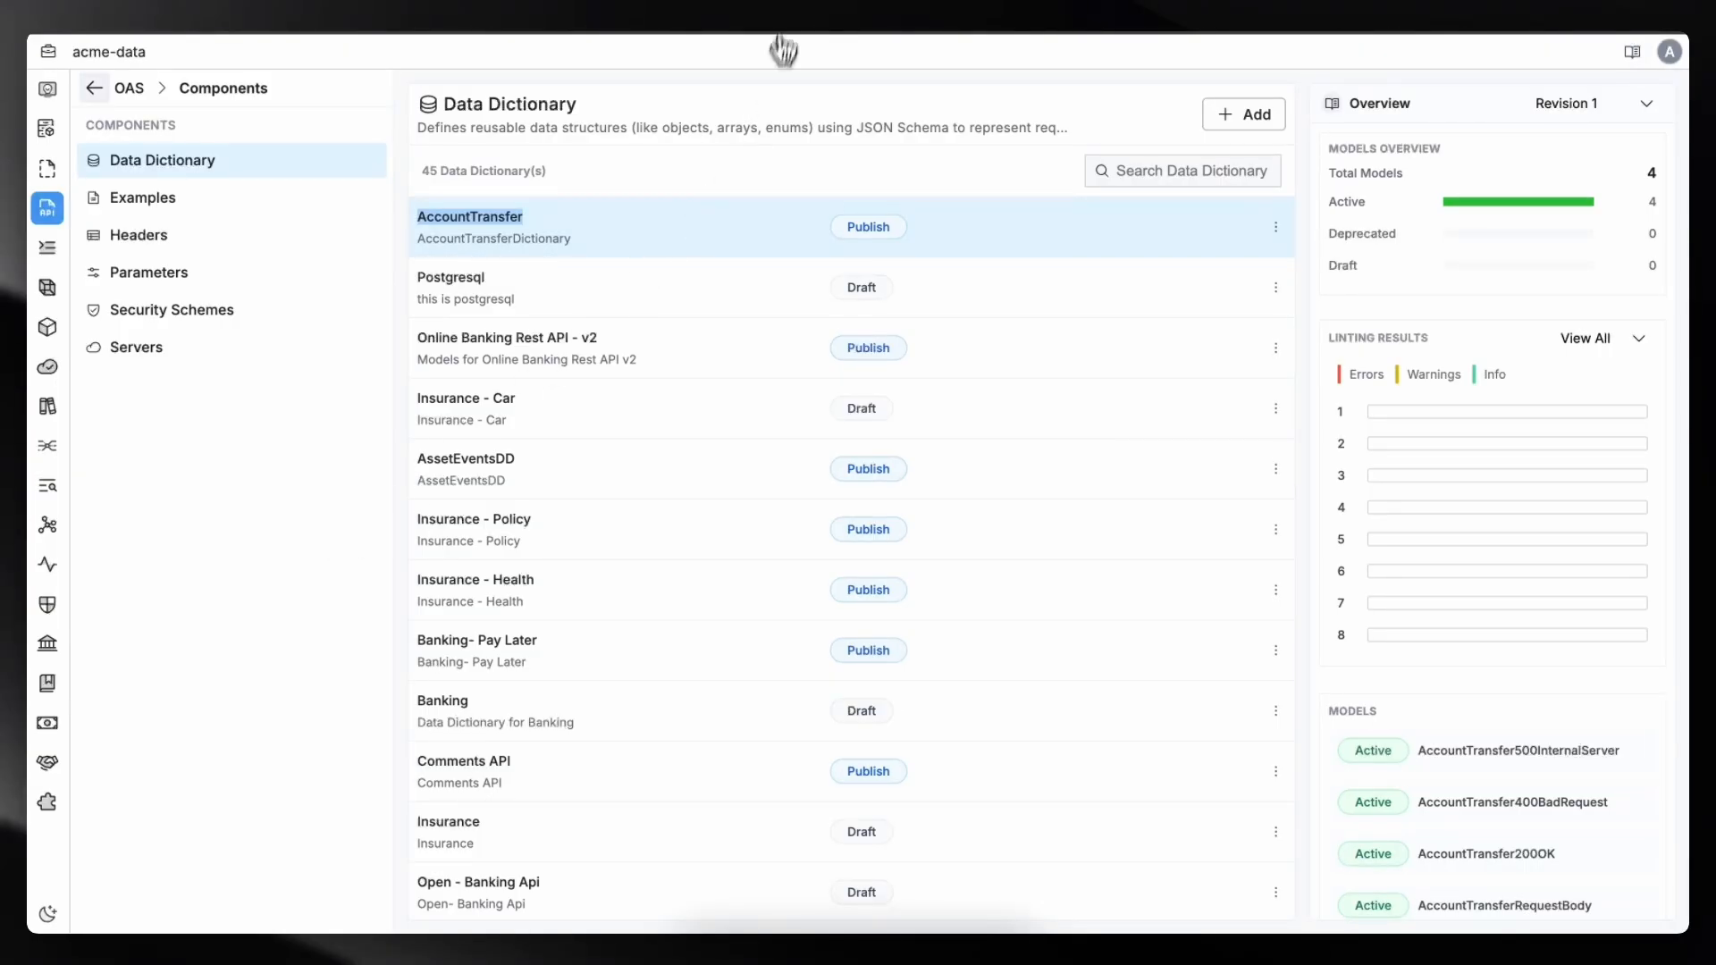
- Browse the existing OAS specs and the data dictionary list in the acme-data workspace
click(95, 89)
click(222, 169)
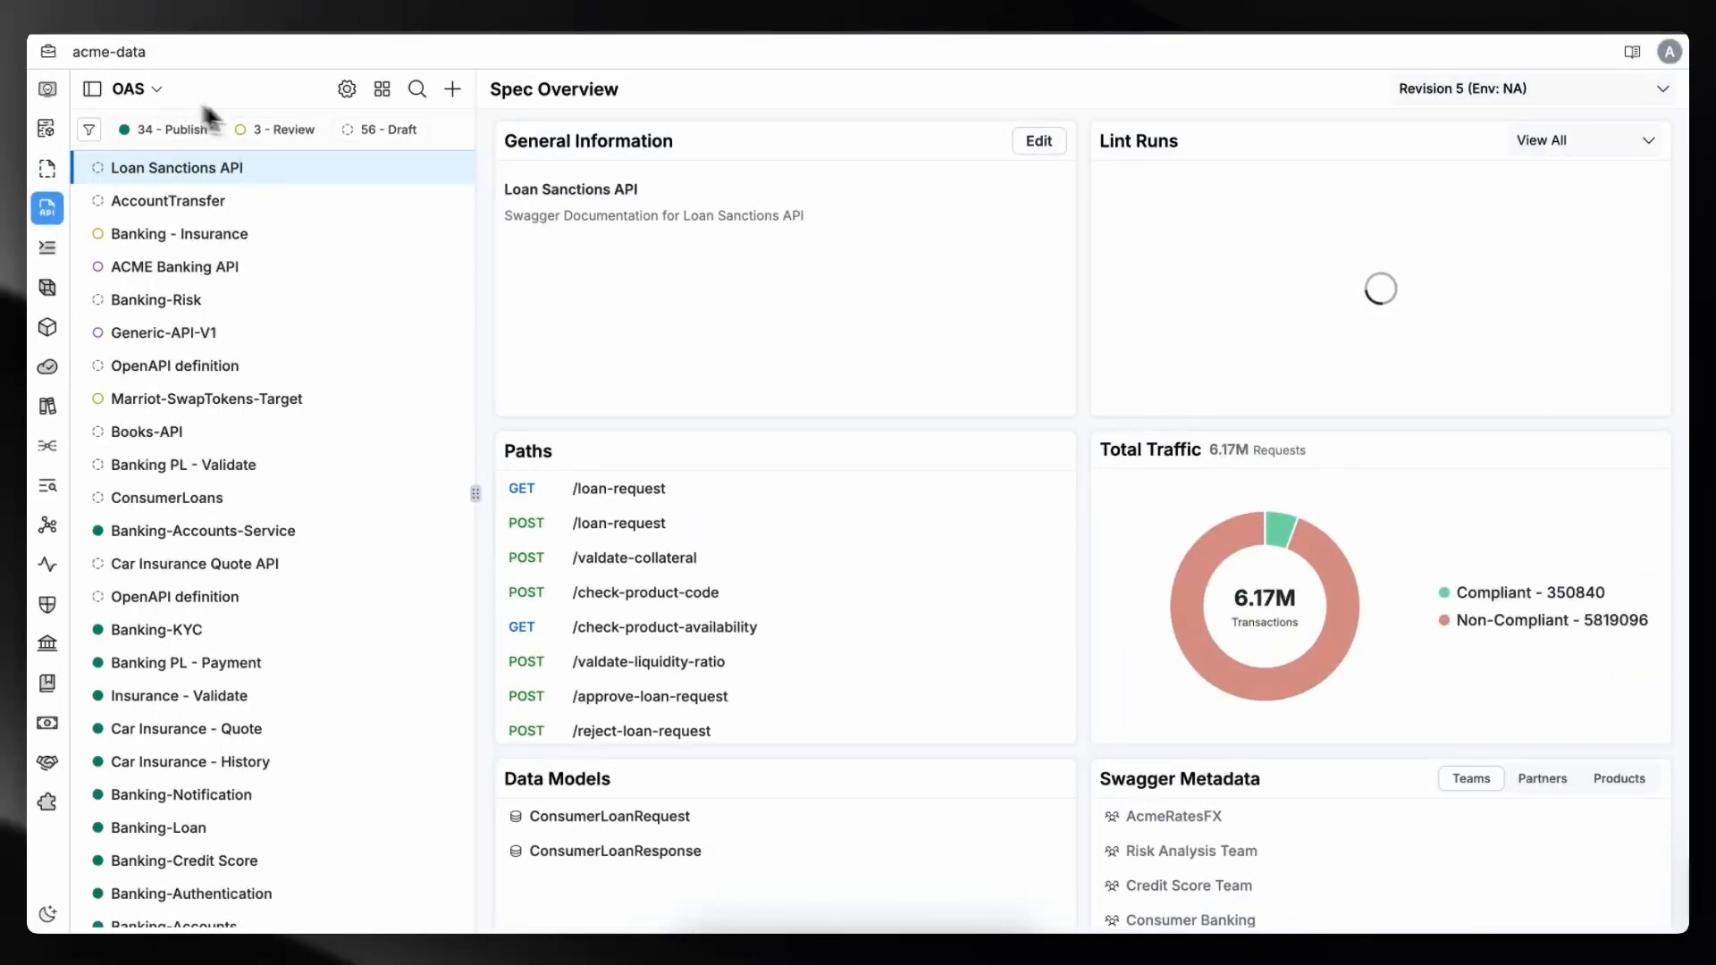
click(387, 92)
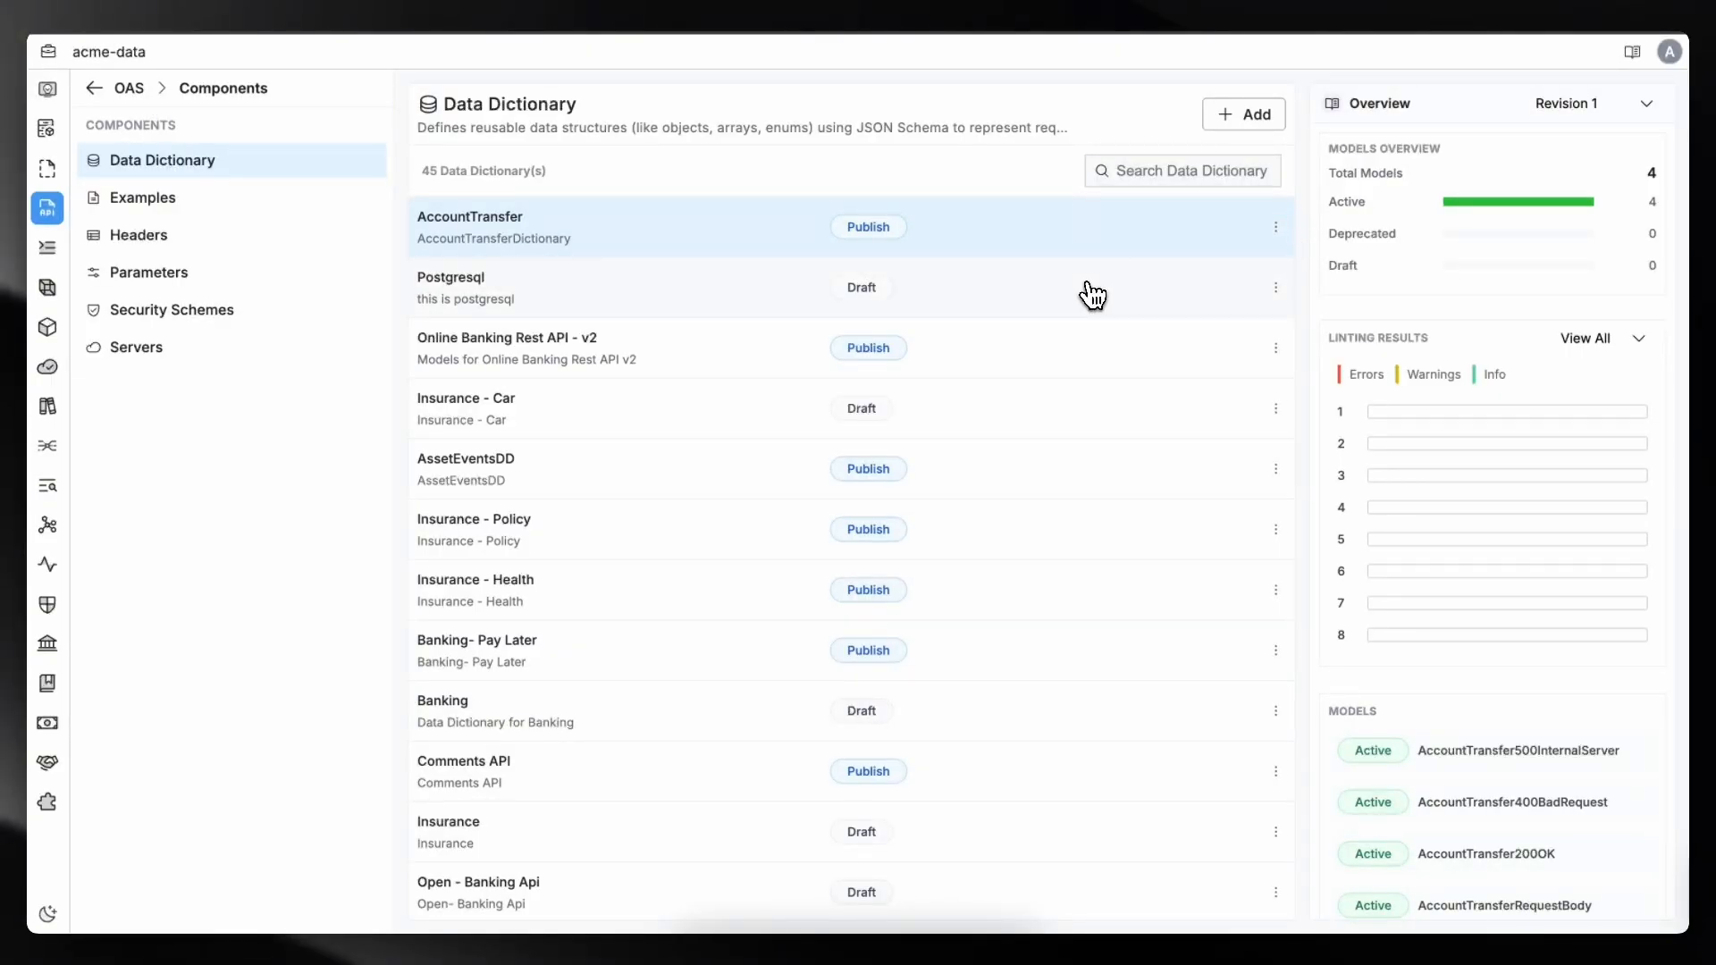
scroll(1095, 340, down, 1)
scroll(1108, 379, up, 1)
- Open the components data dictionary in the videodemo workspace and start adding a new data dictionary
click(1152, 487)
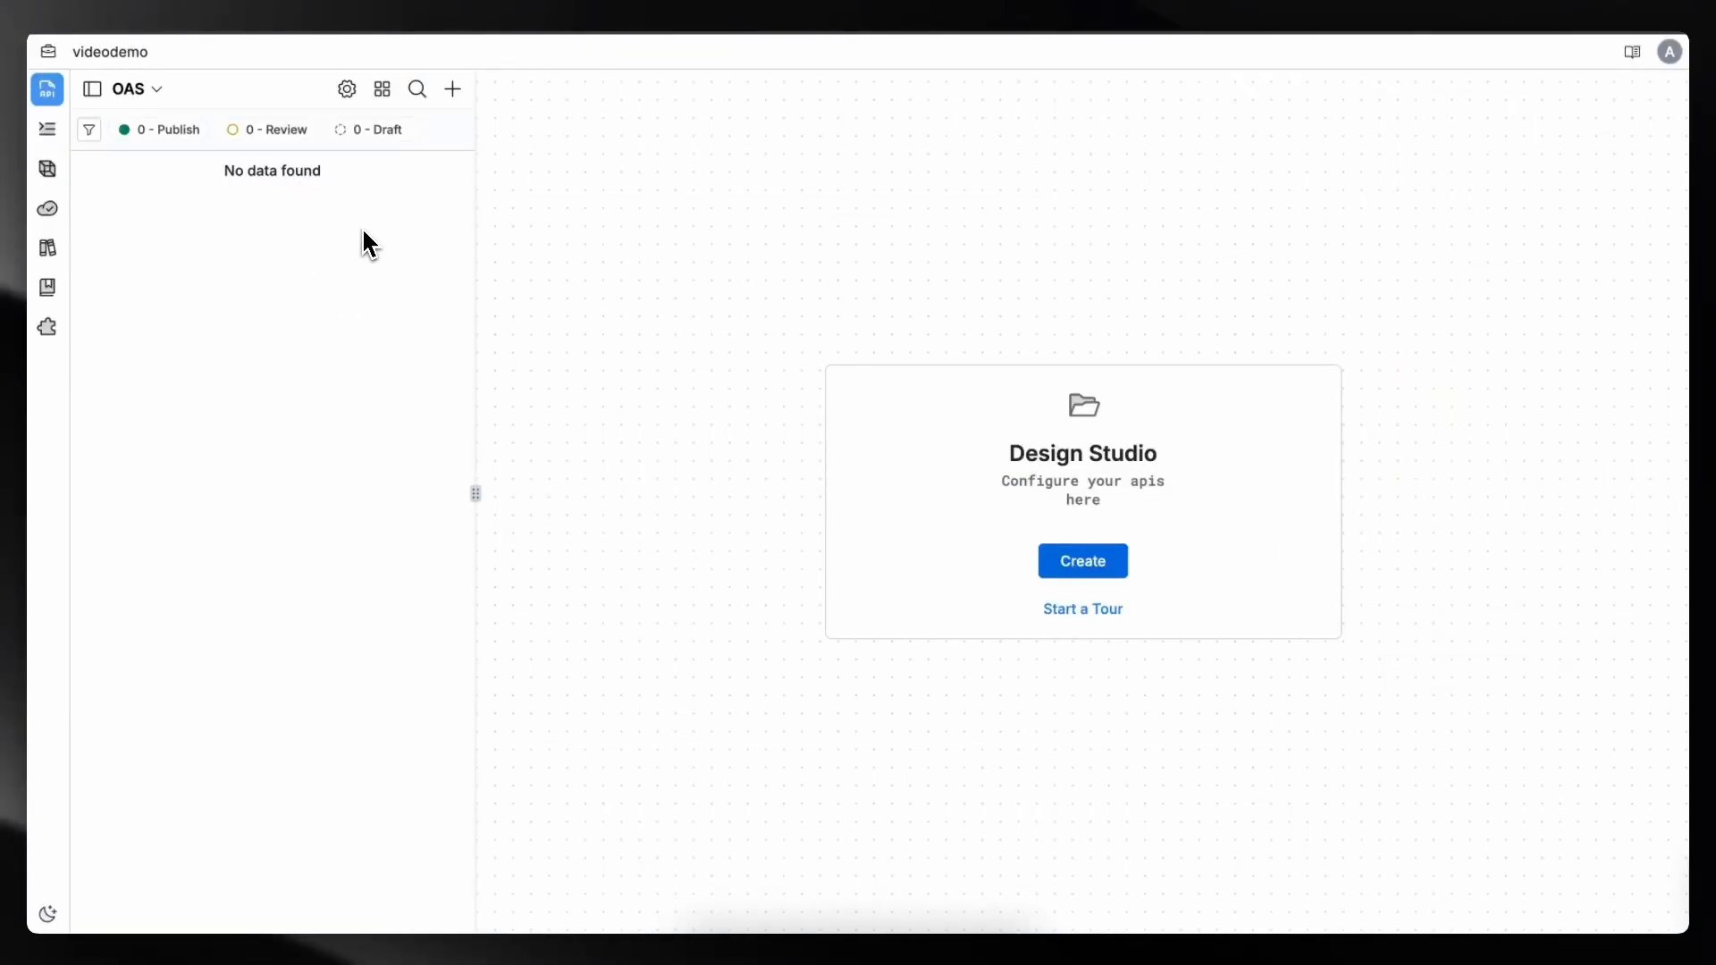
click(382, 90)
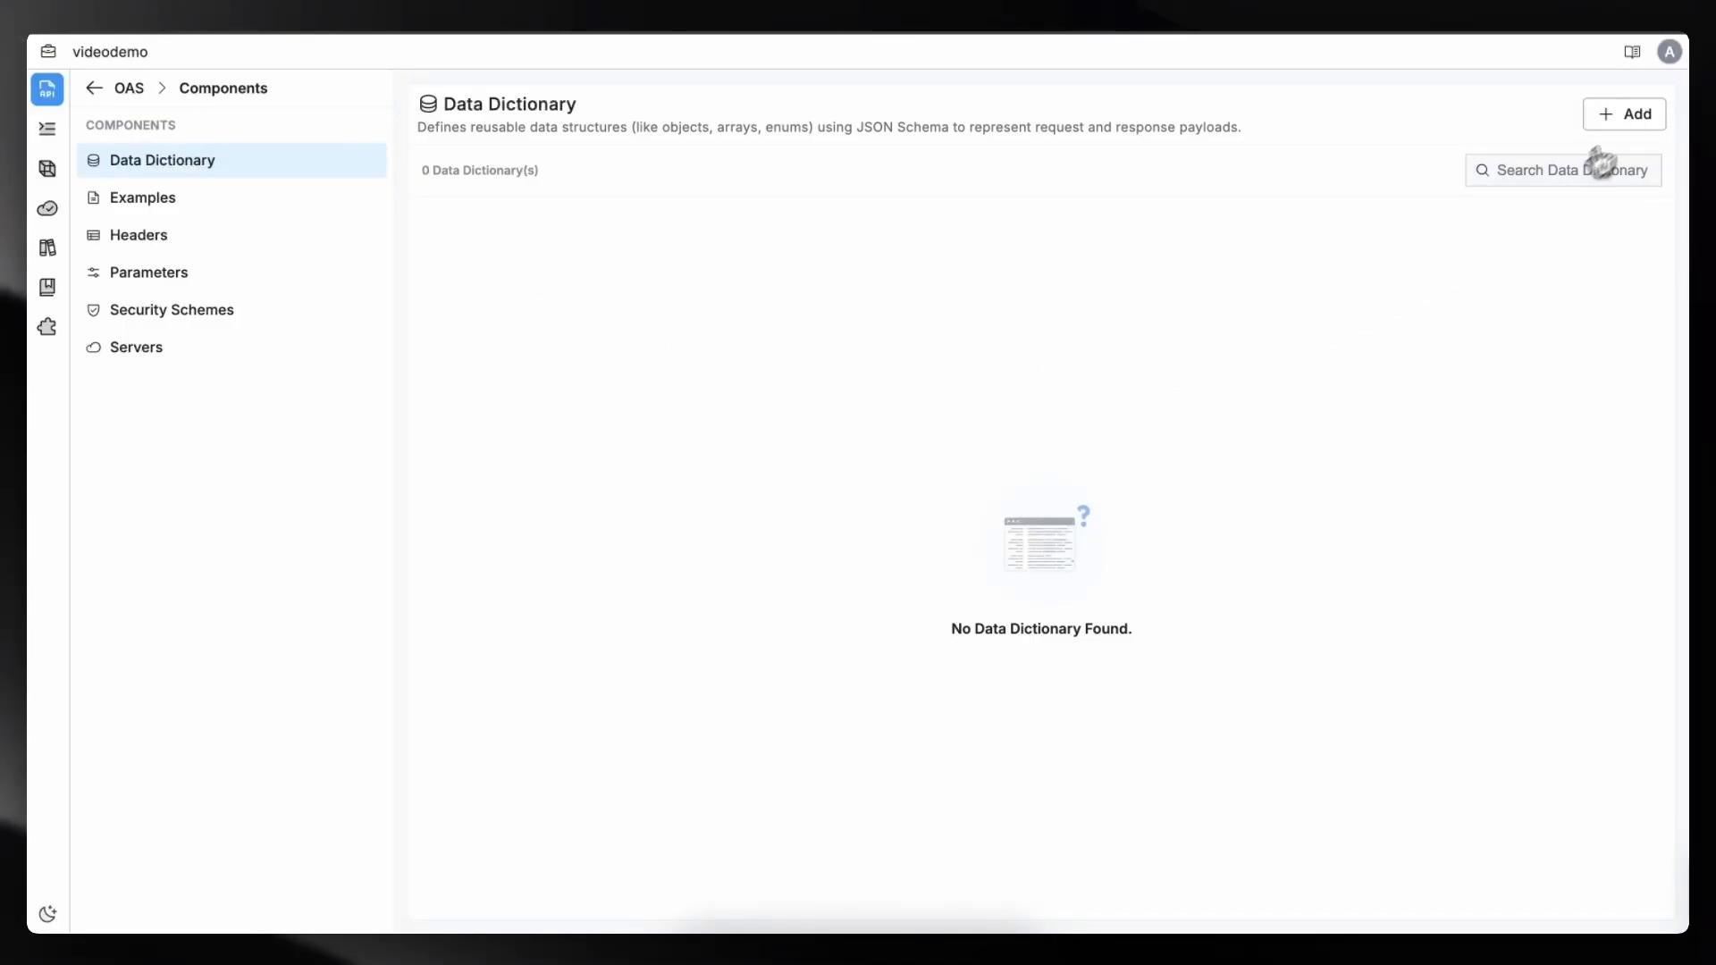
click(1635, 121)
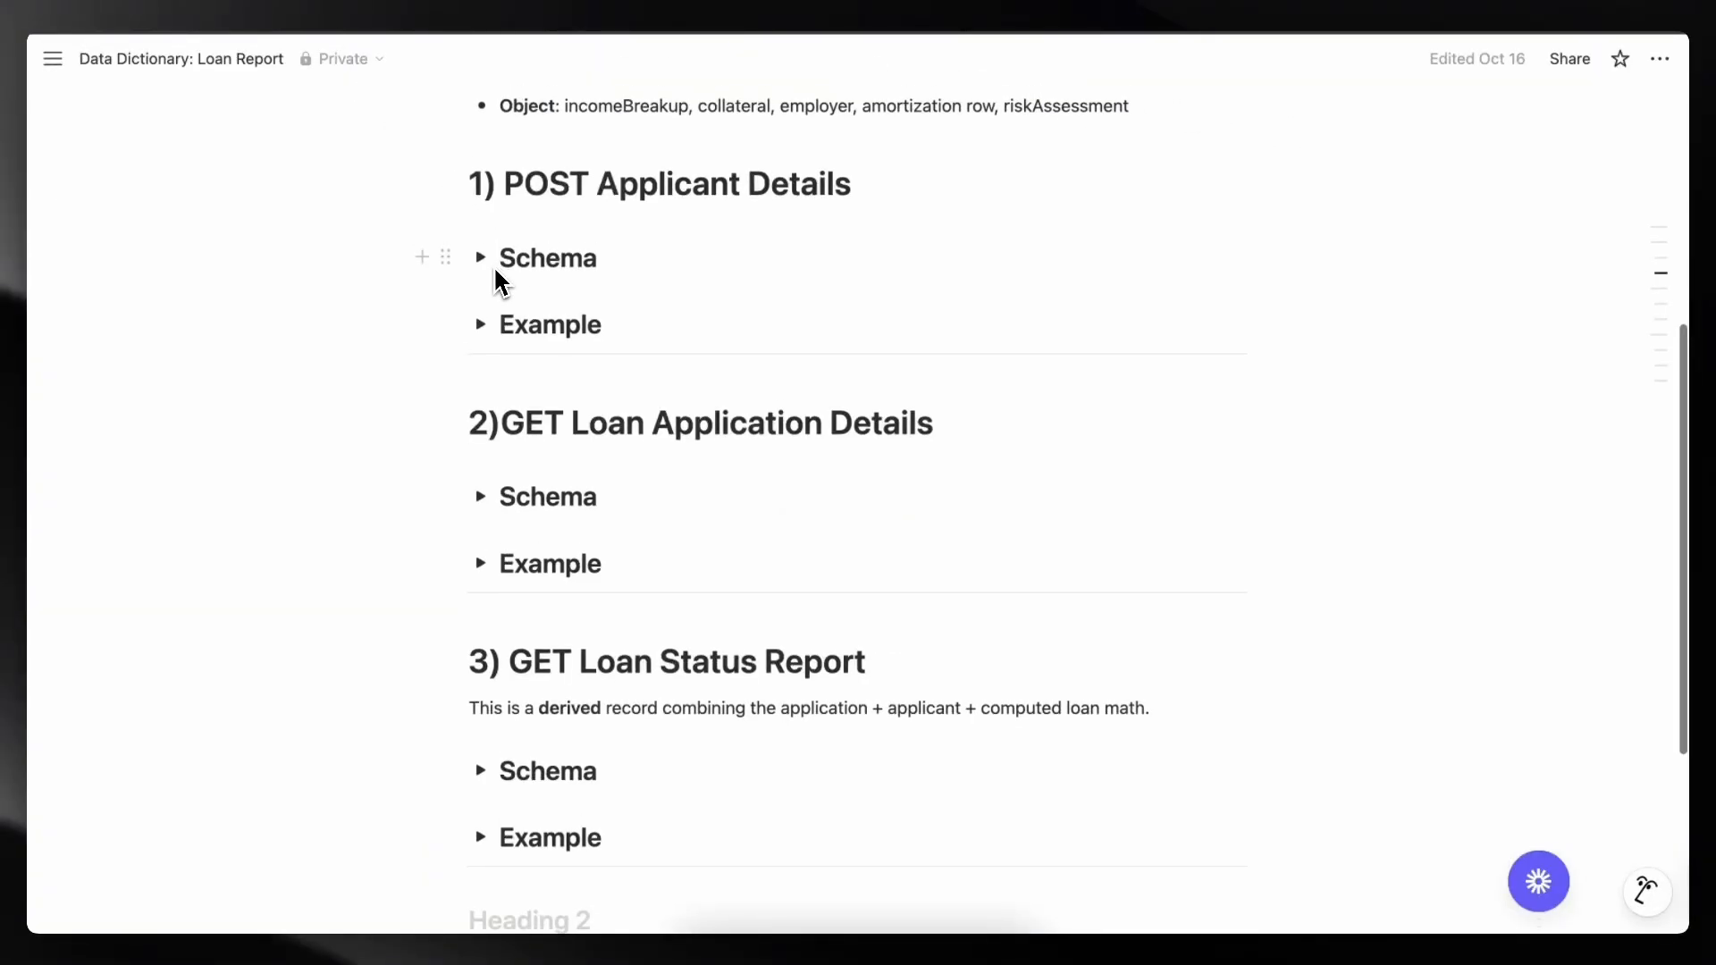
- Review the POST Applicant Details schema and example in the Loan Report document
scroll(483, 266, up, 2)
scroll(482, 270, down, 3)
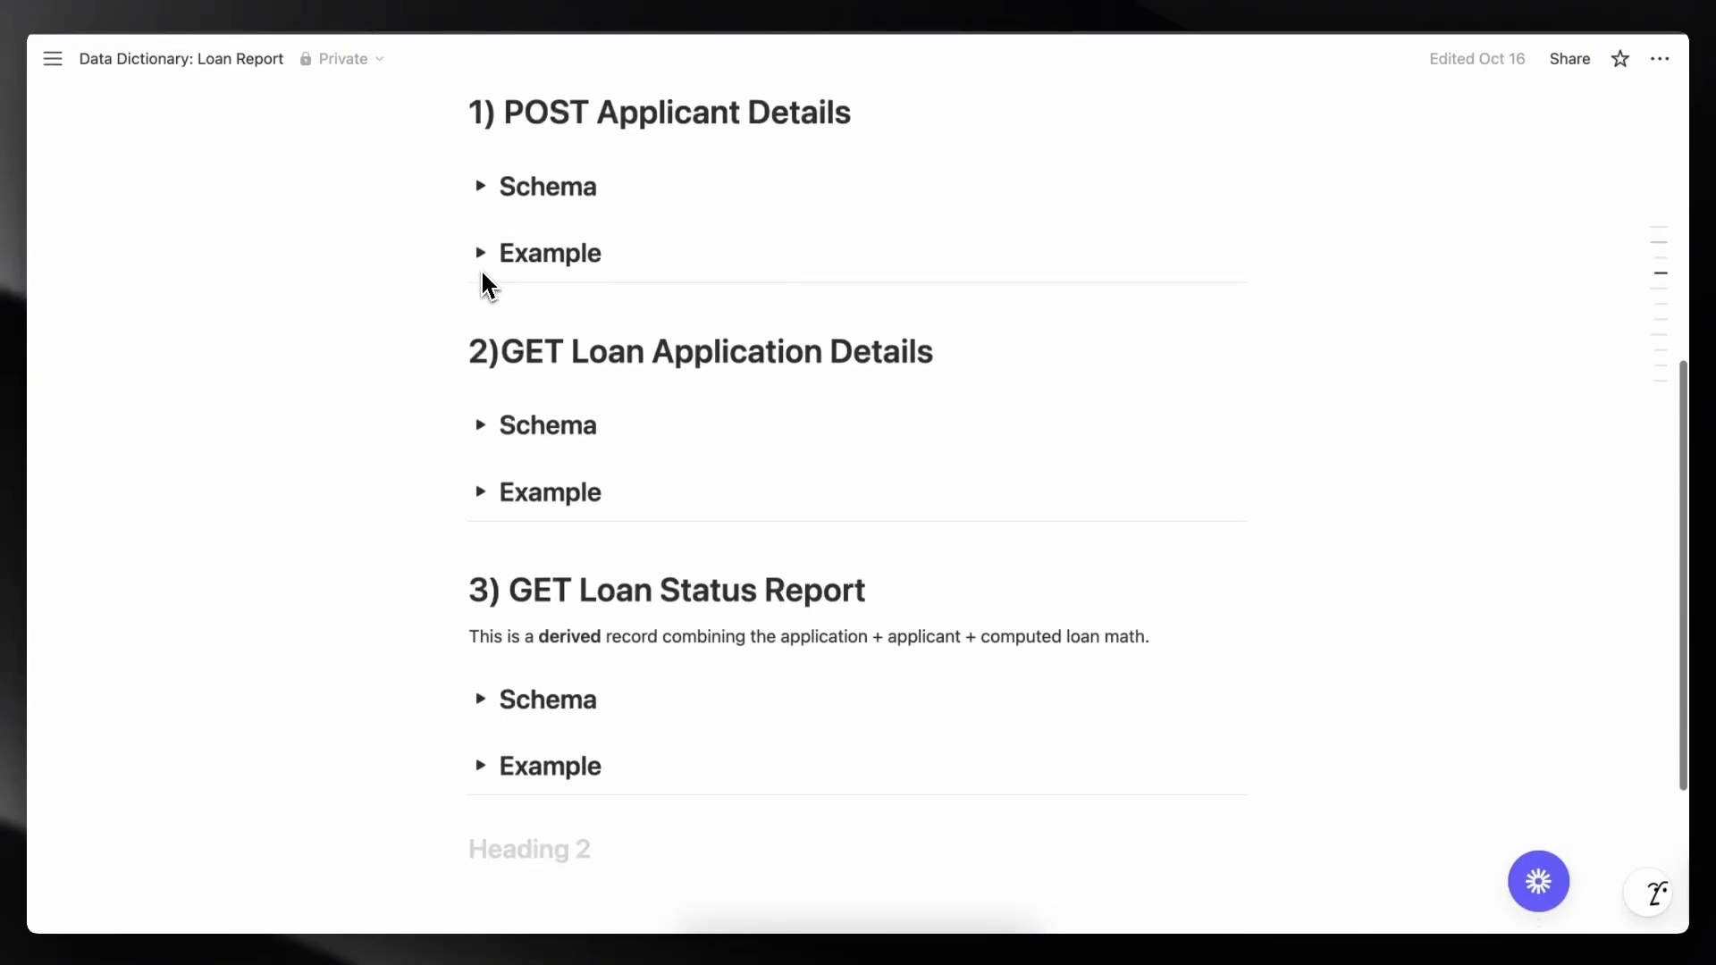
scroll(483, 271, up, 2)
scroll(487, 270, down, 1)
click(481, 253)
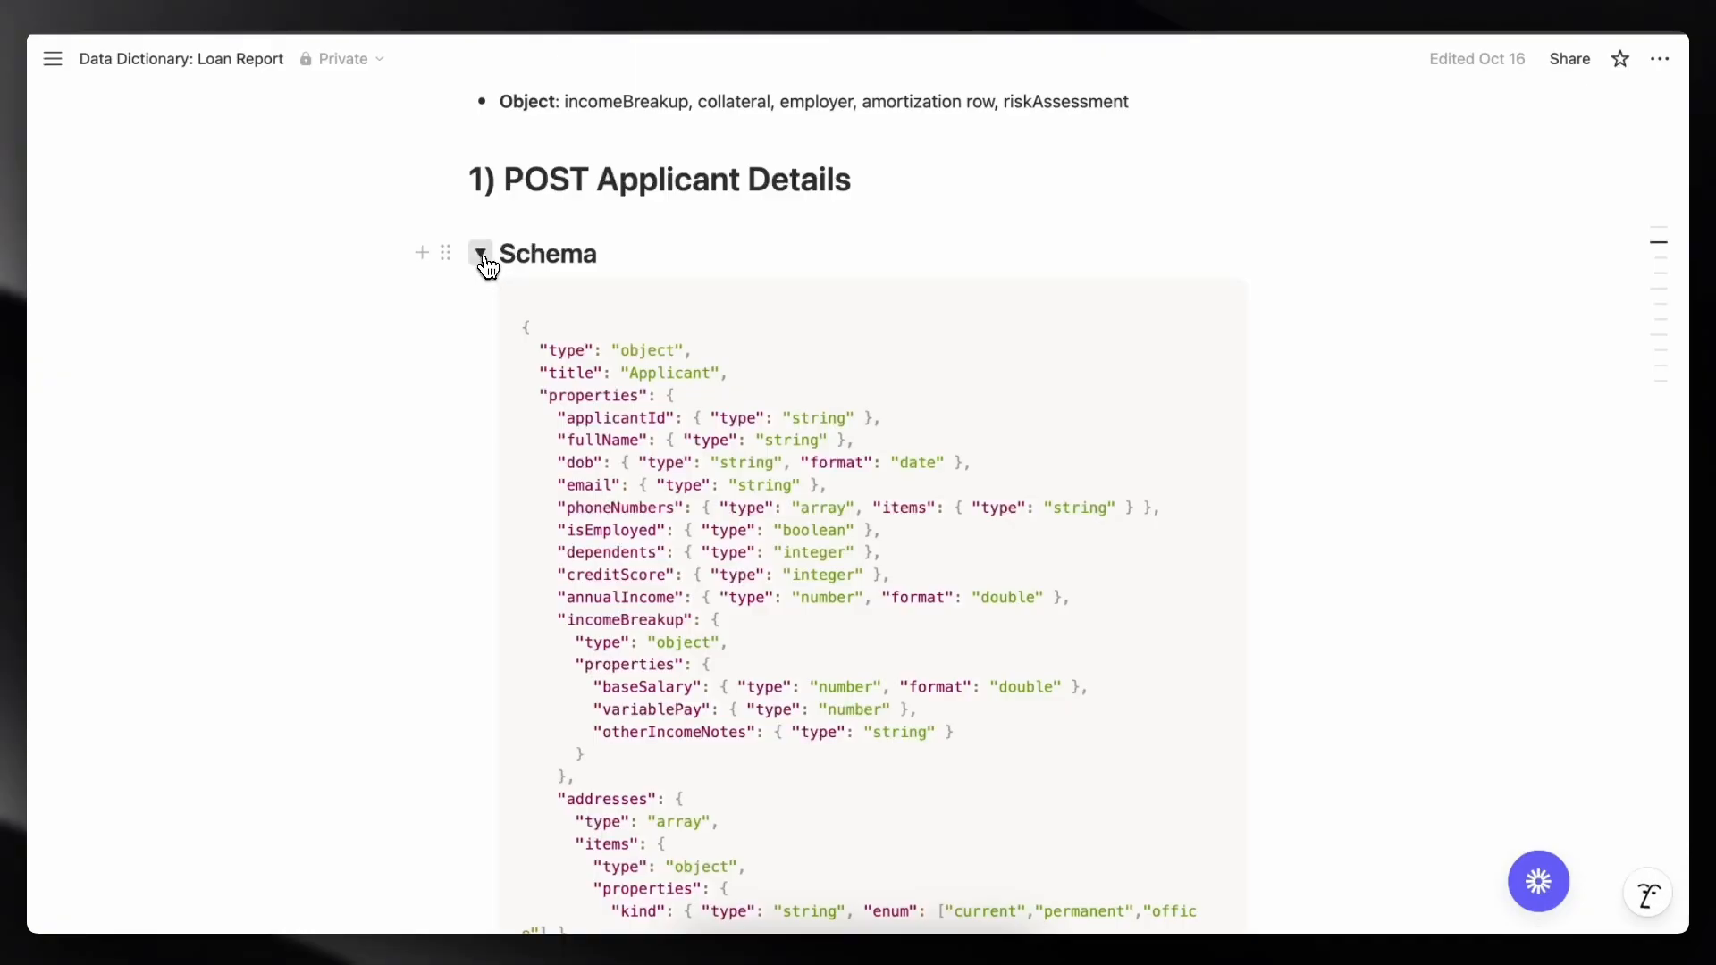
click(481, 253)
click(480, 320)
scroll(500, 357, down, 1)
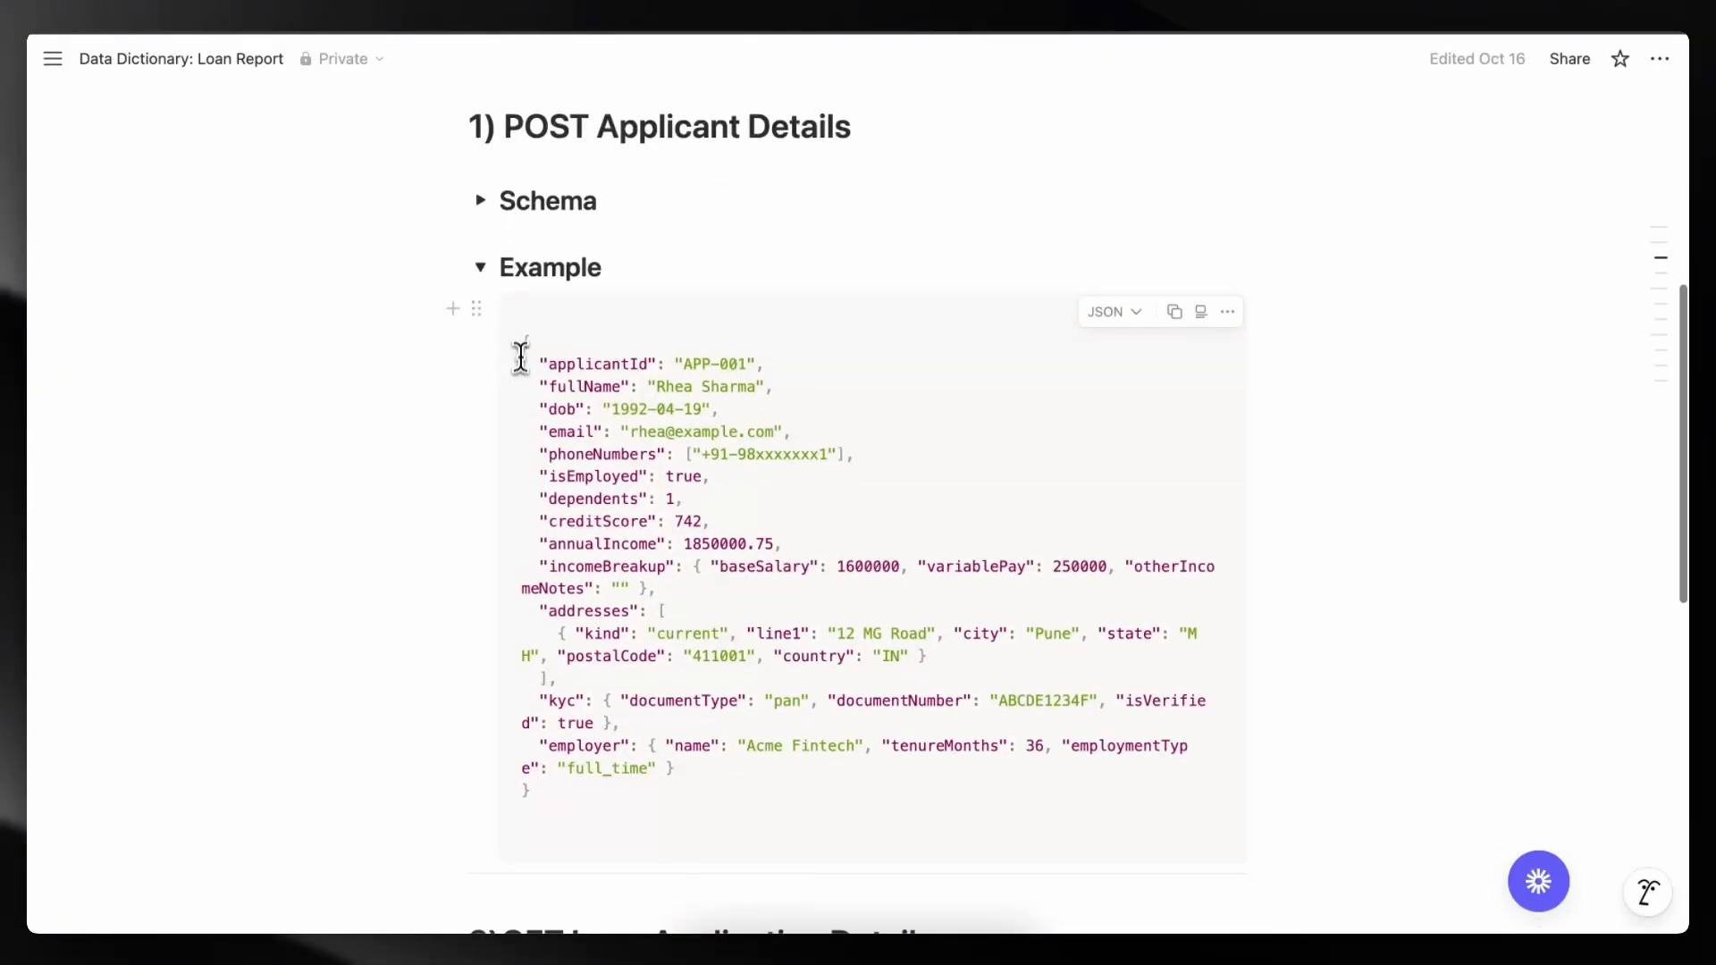
drag(522, 341, 631, 795)
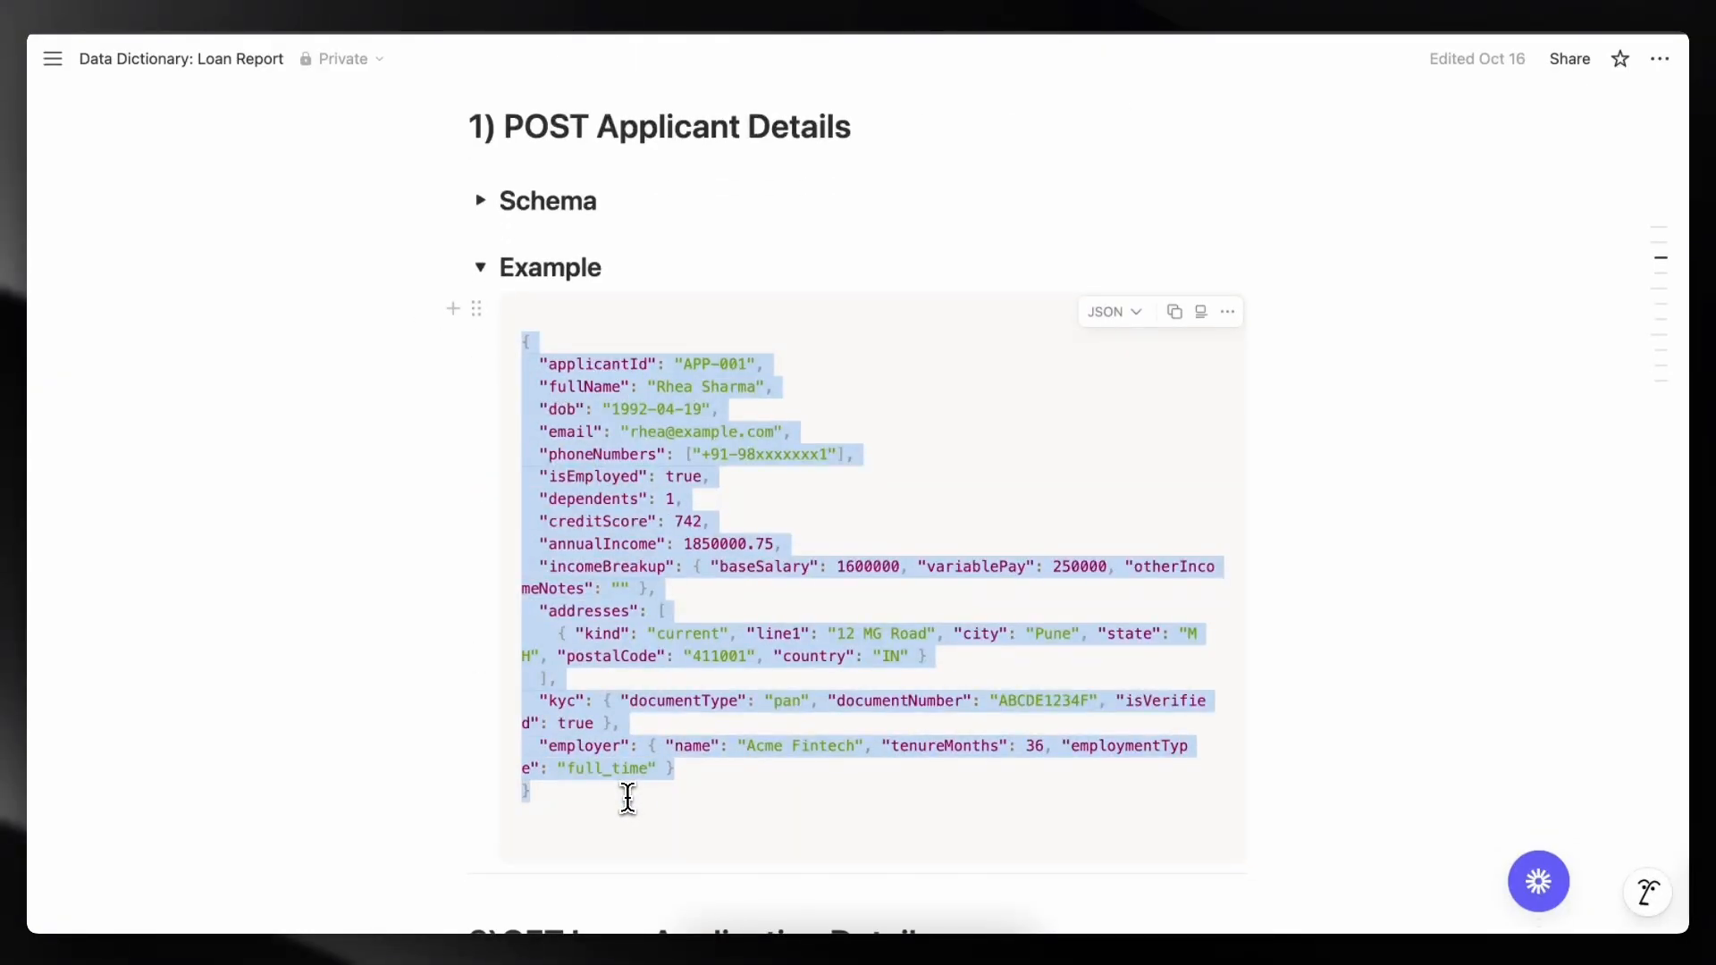
click(1005, 812)
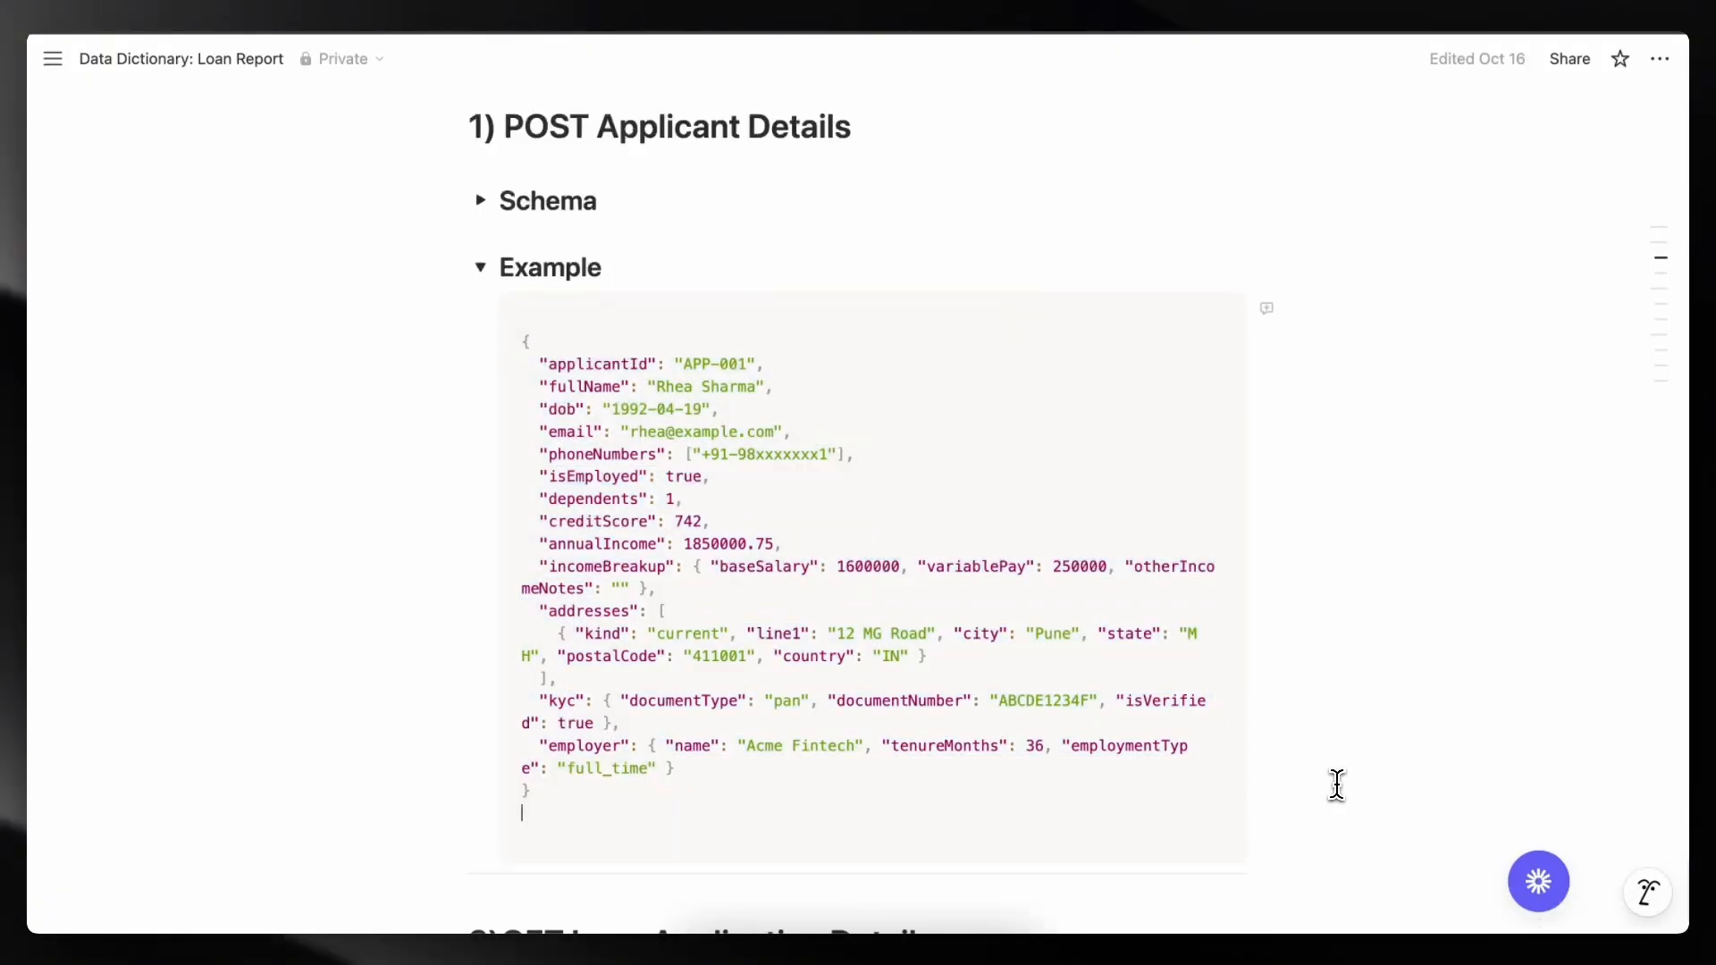
- Examine the example's fields and the section headings of the Loan Report document
drag(547, 363, 765, 365)
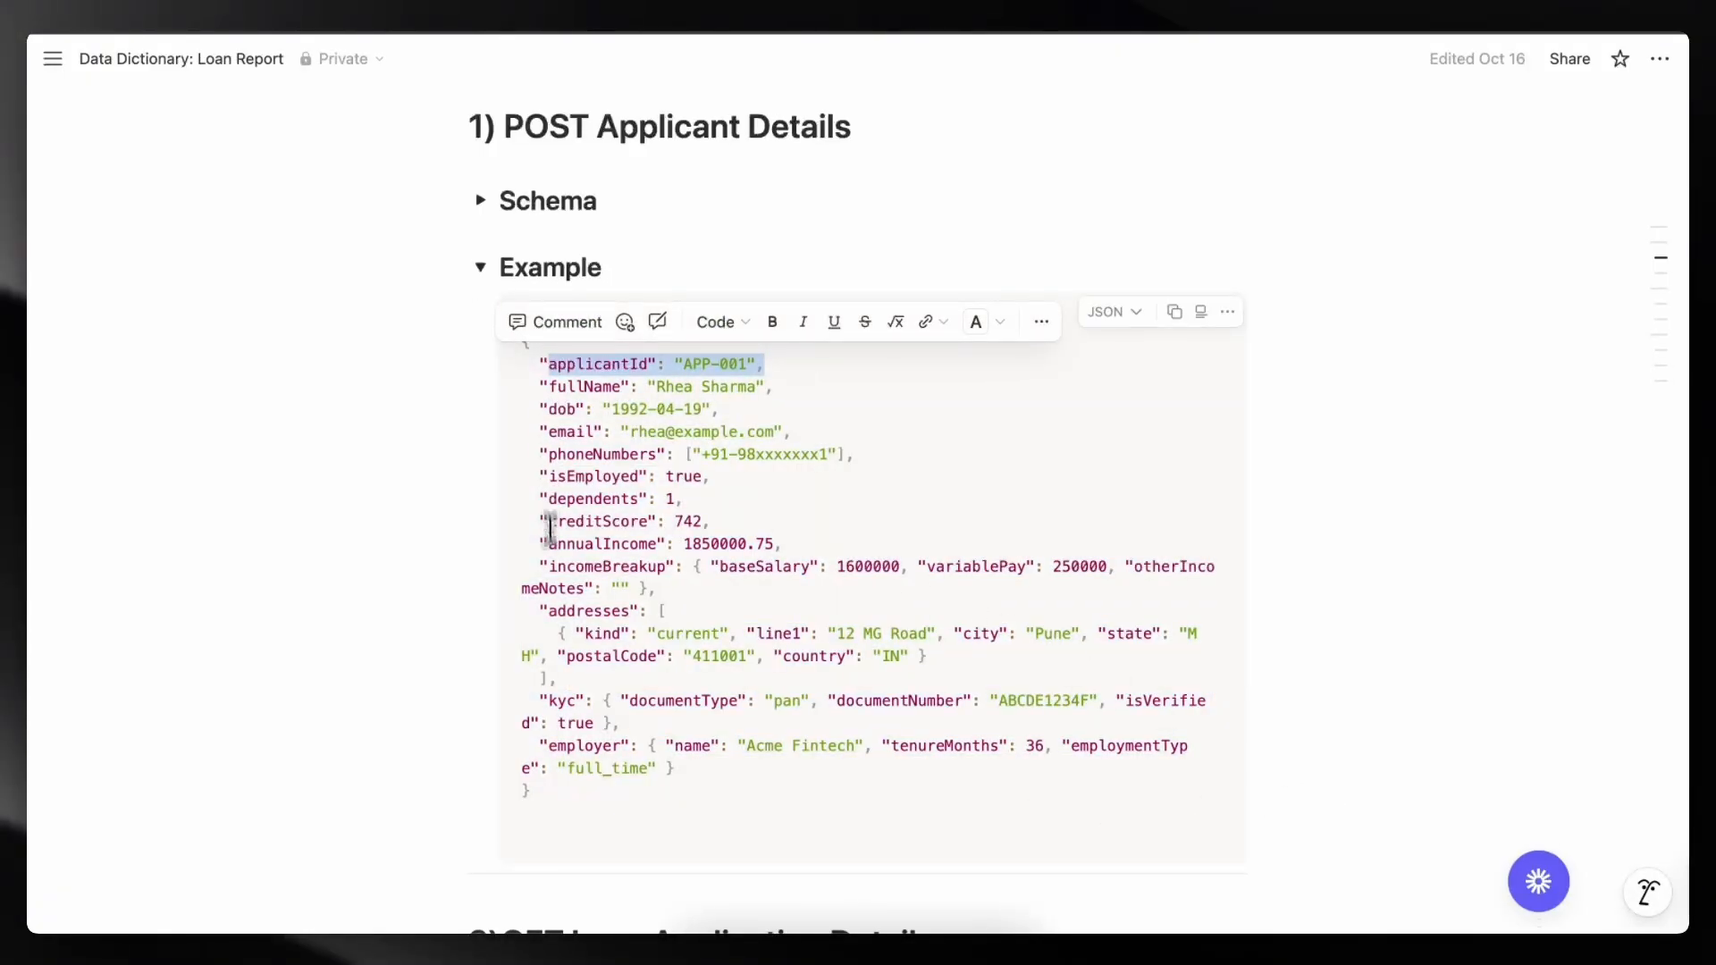
click(567, 827)
key(Escape)
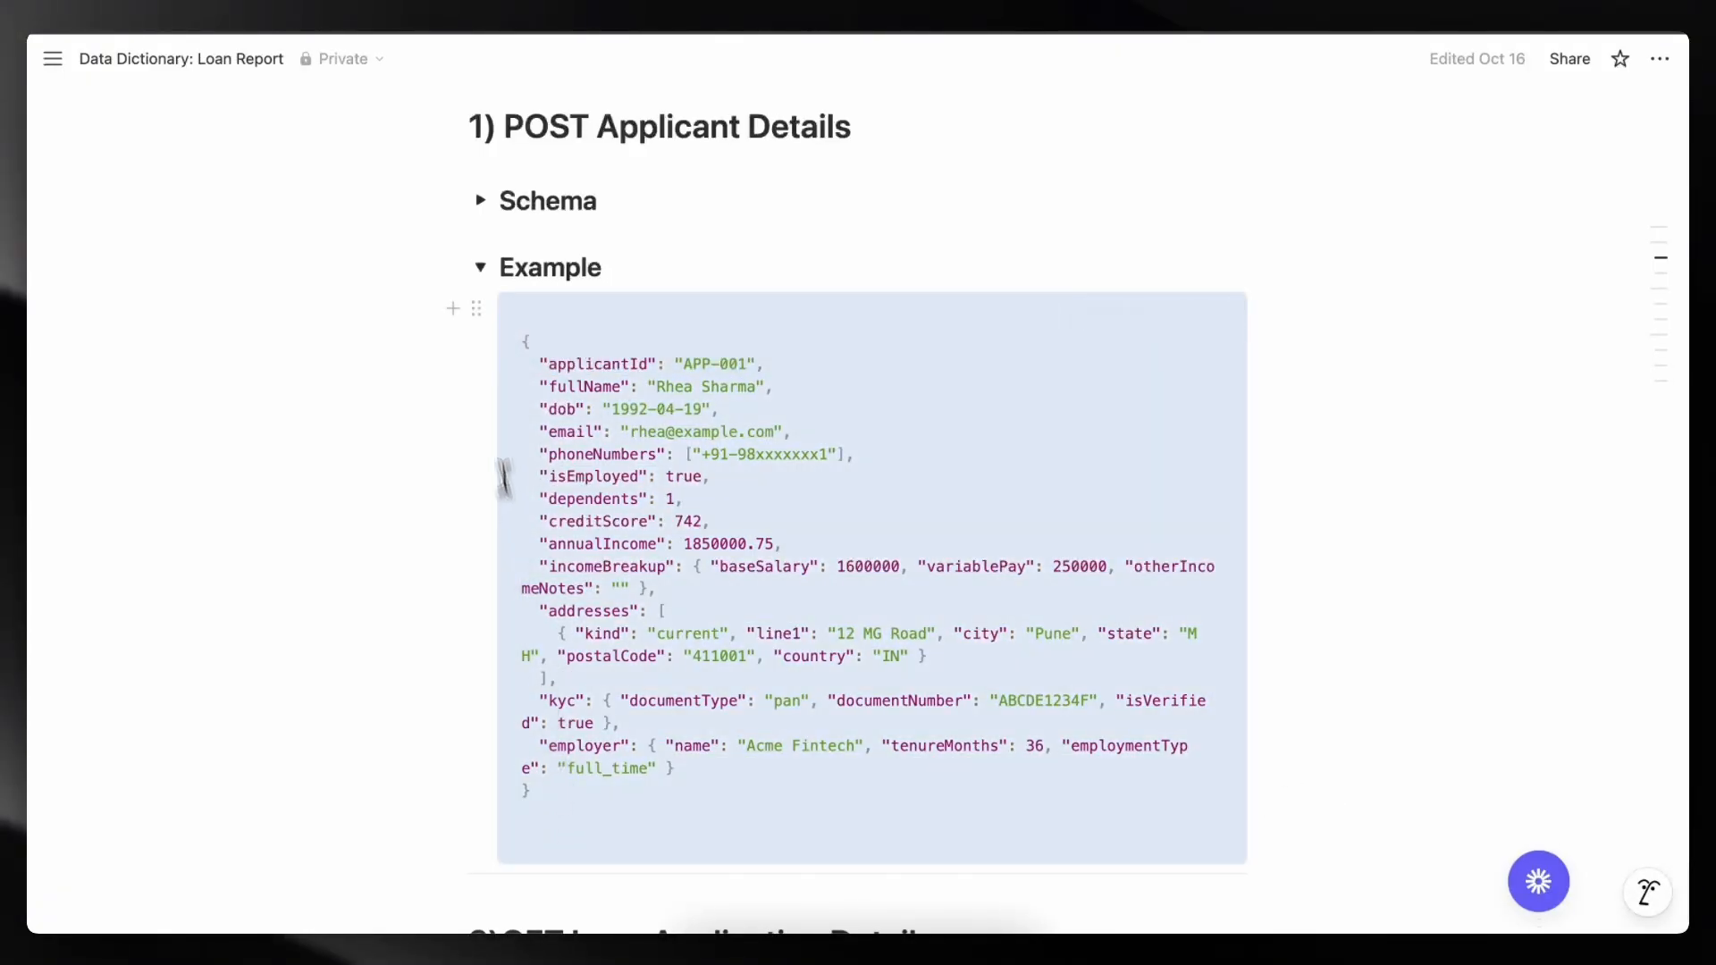
click(480, 268)
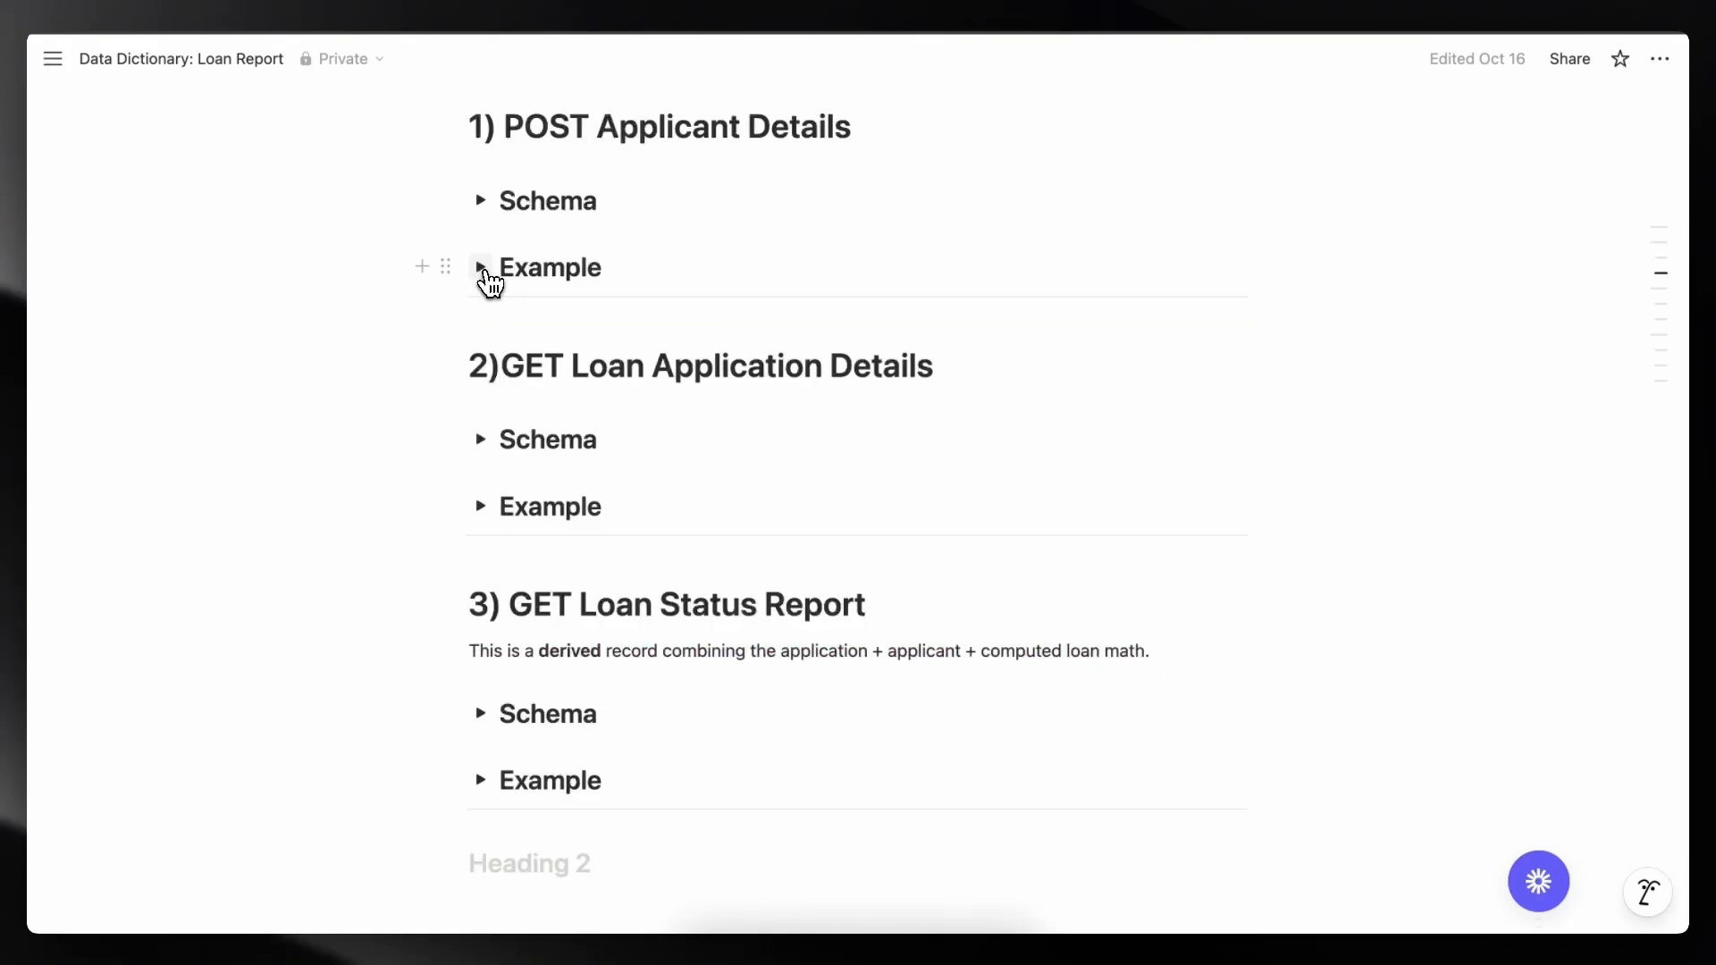
scroll(644, 221, up, 1)
scroll(647, 219, down, 1)
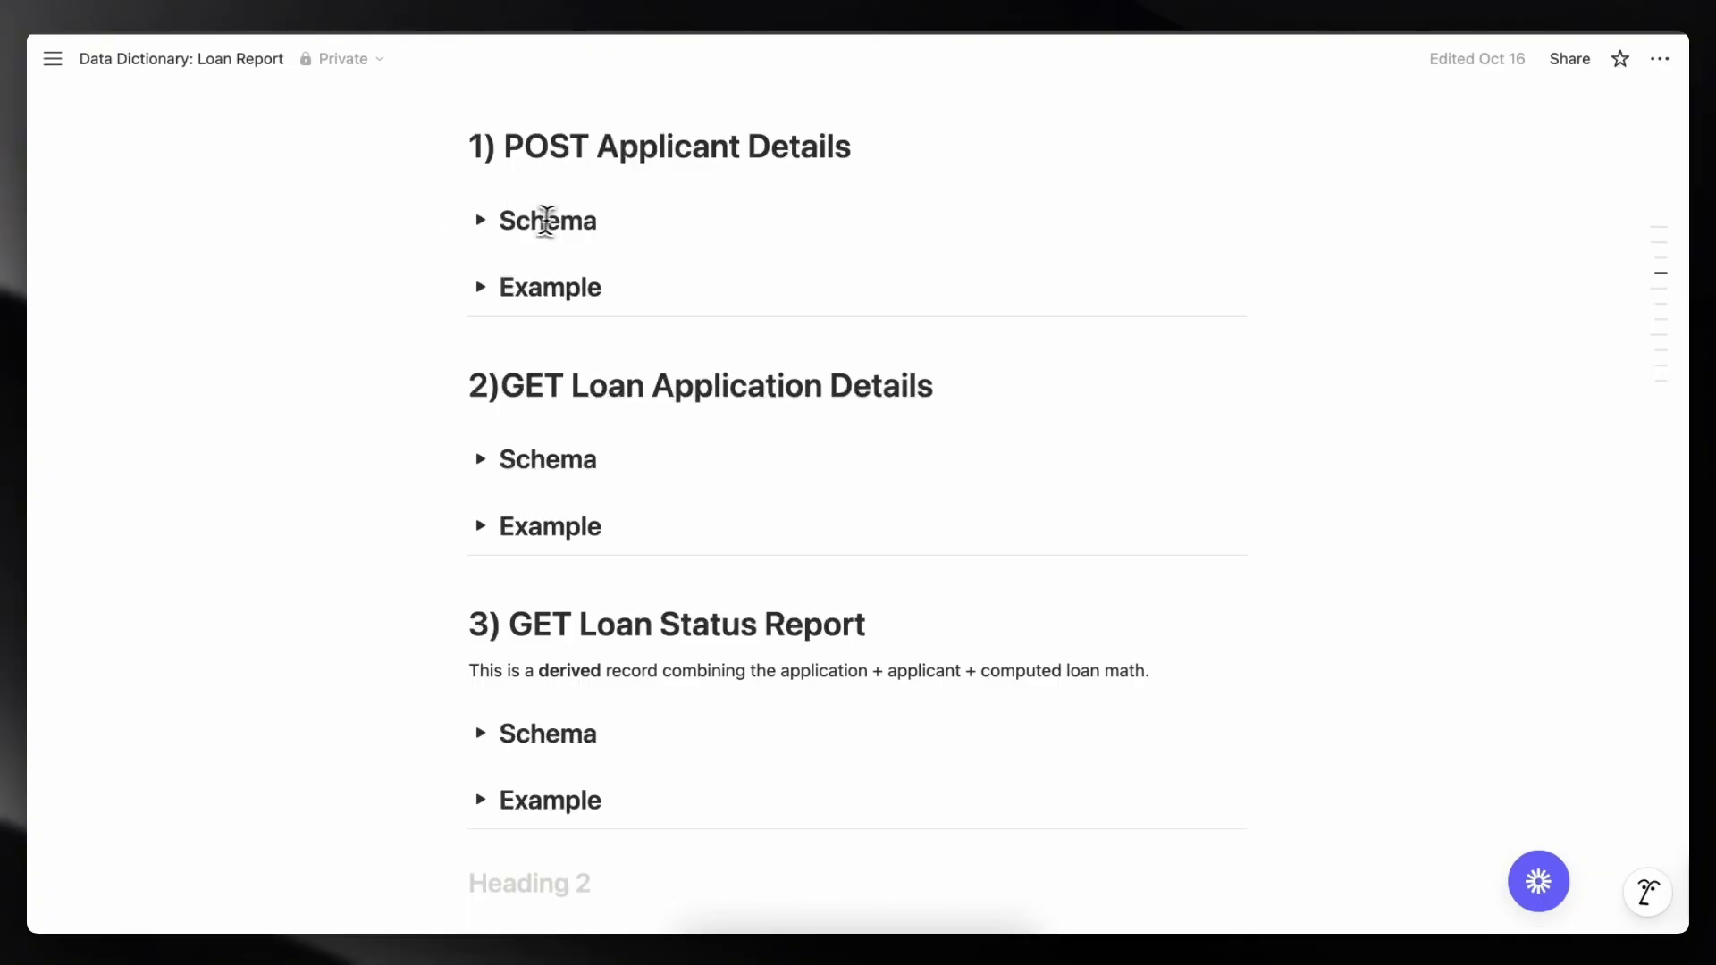
drag(508, 151, 694, 166)
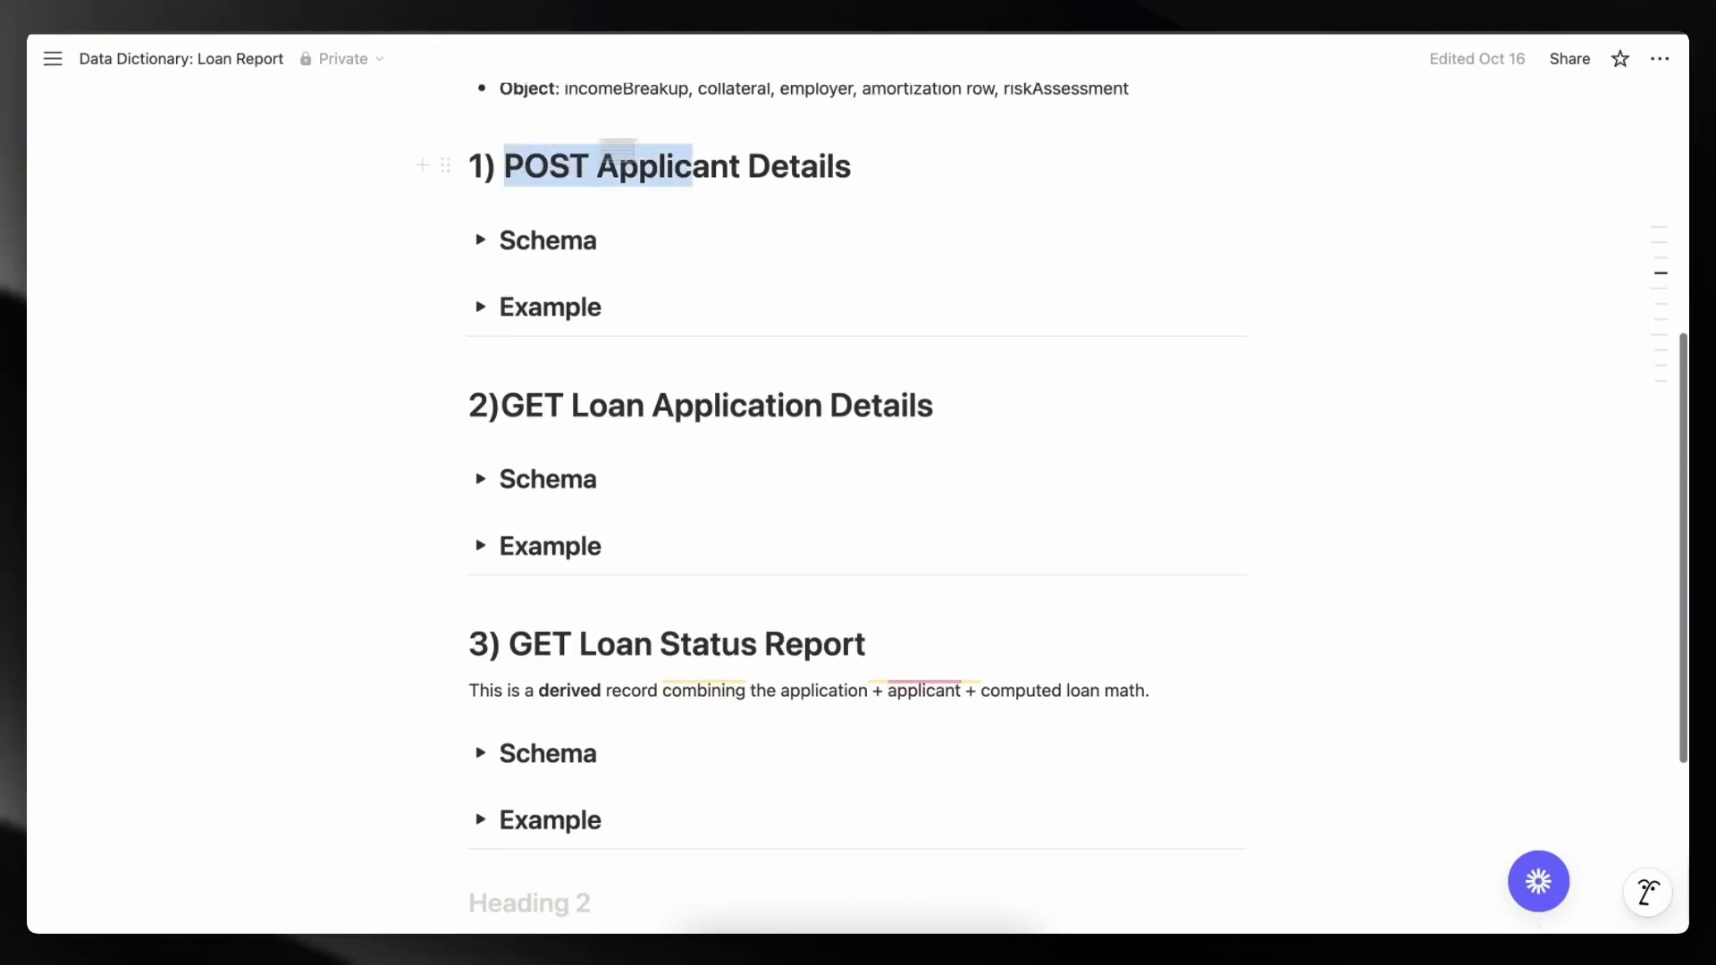
click(872, 385)
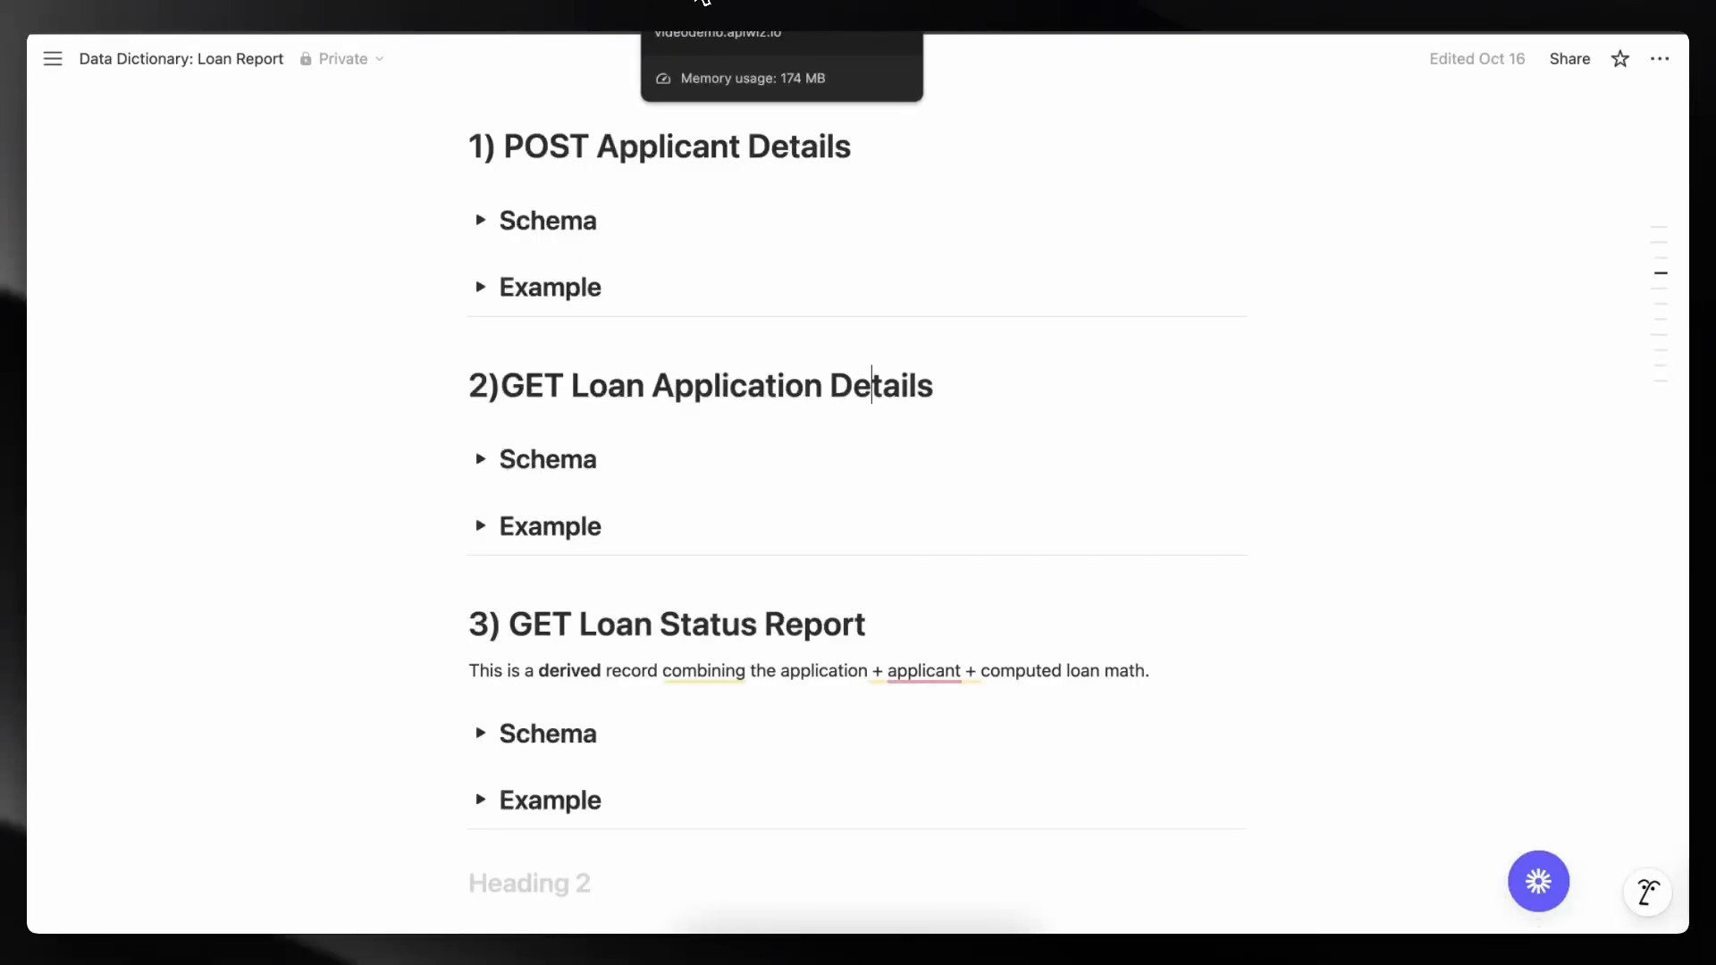
- Save a new data dictionary named Loan Application with summary "Datamodels of Loan Application" and description "Applicant , Application and Report"
click(706, 2)
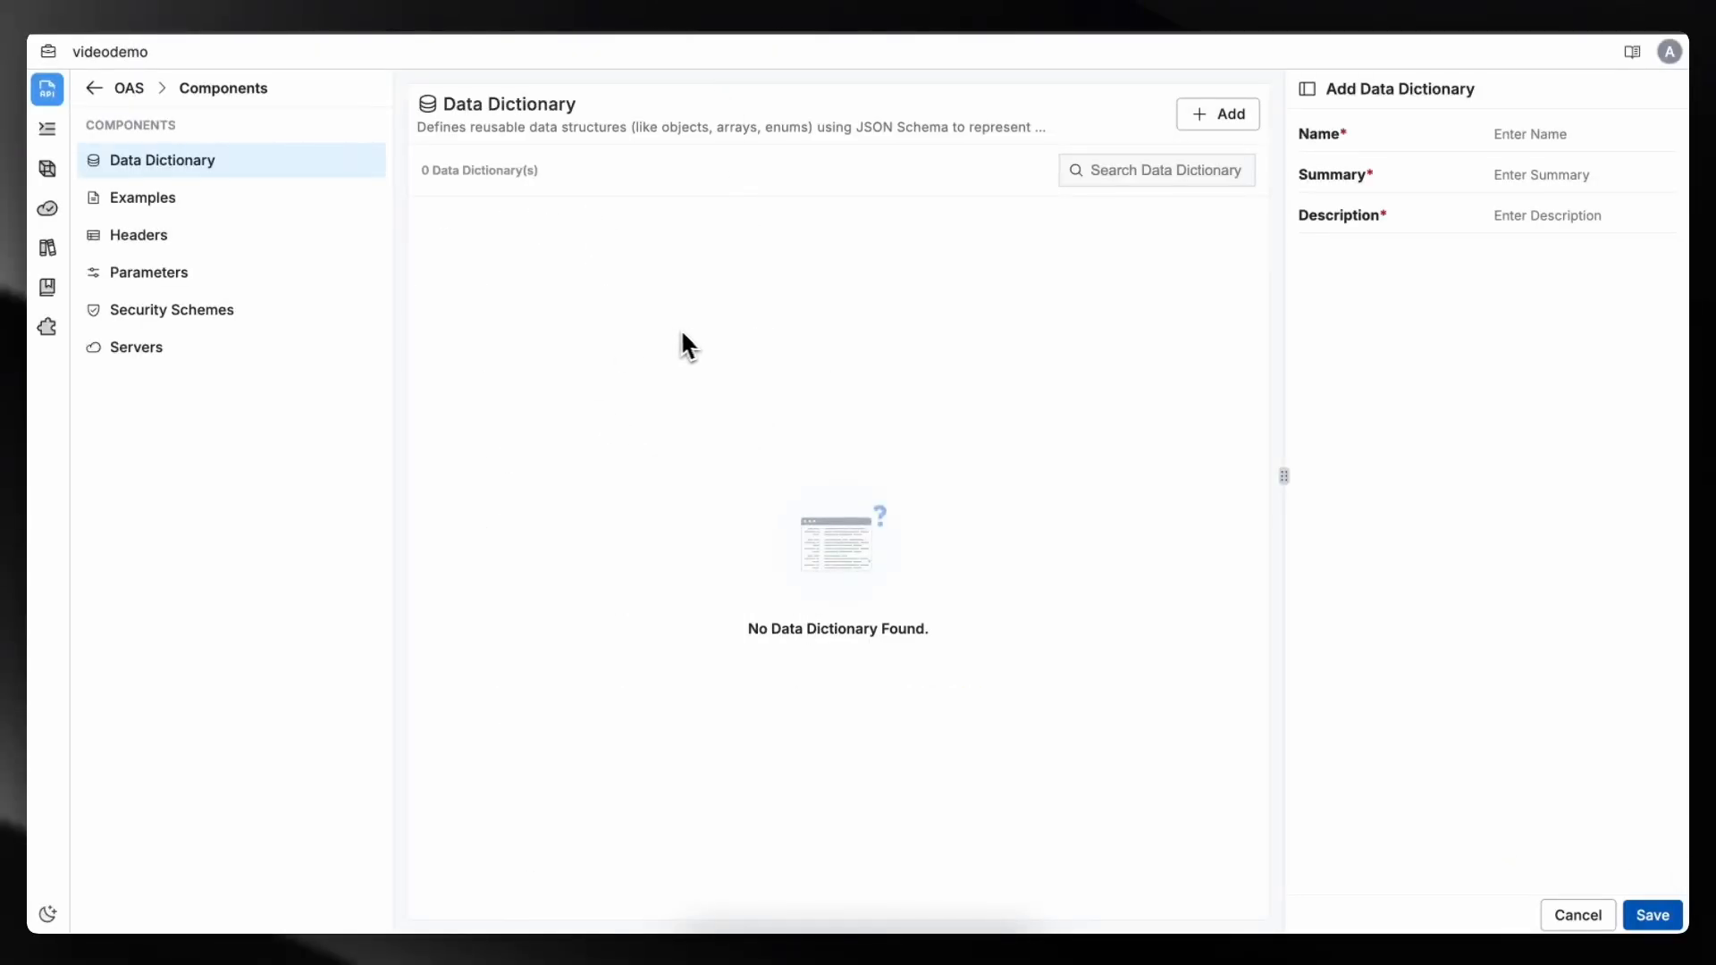
click(1557, 134)
text(Loan Appli)
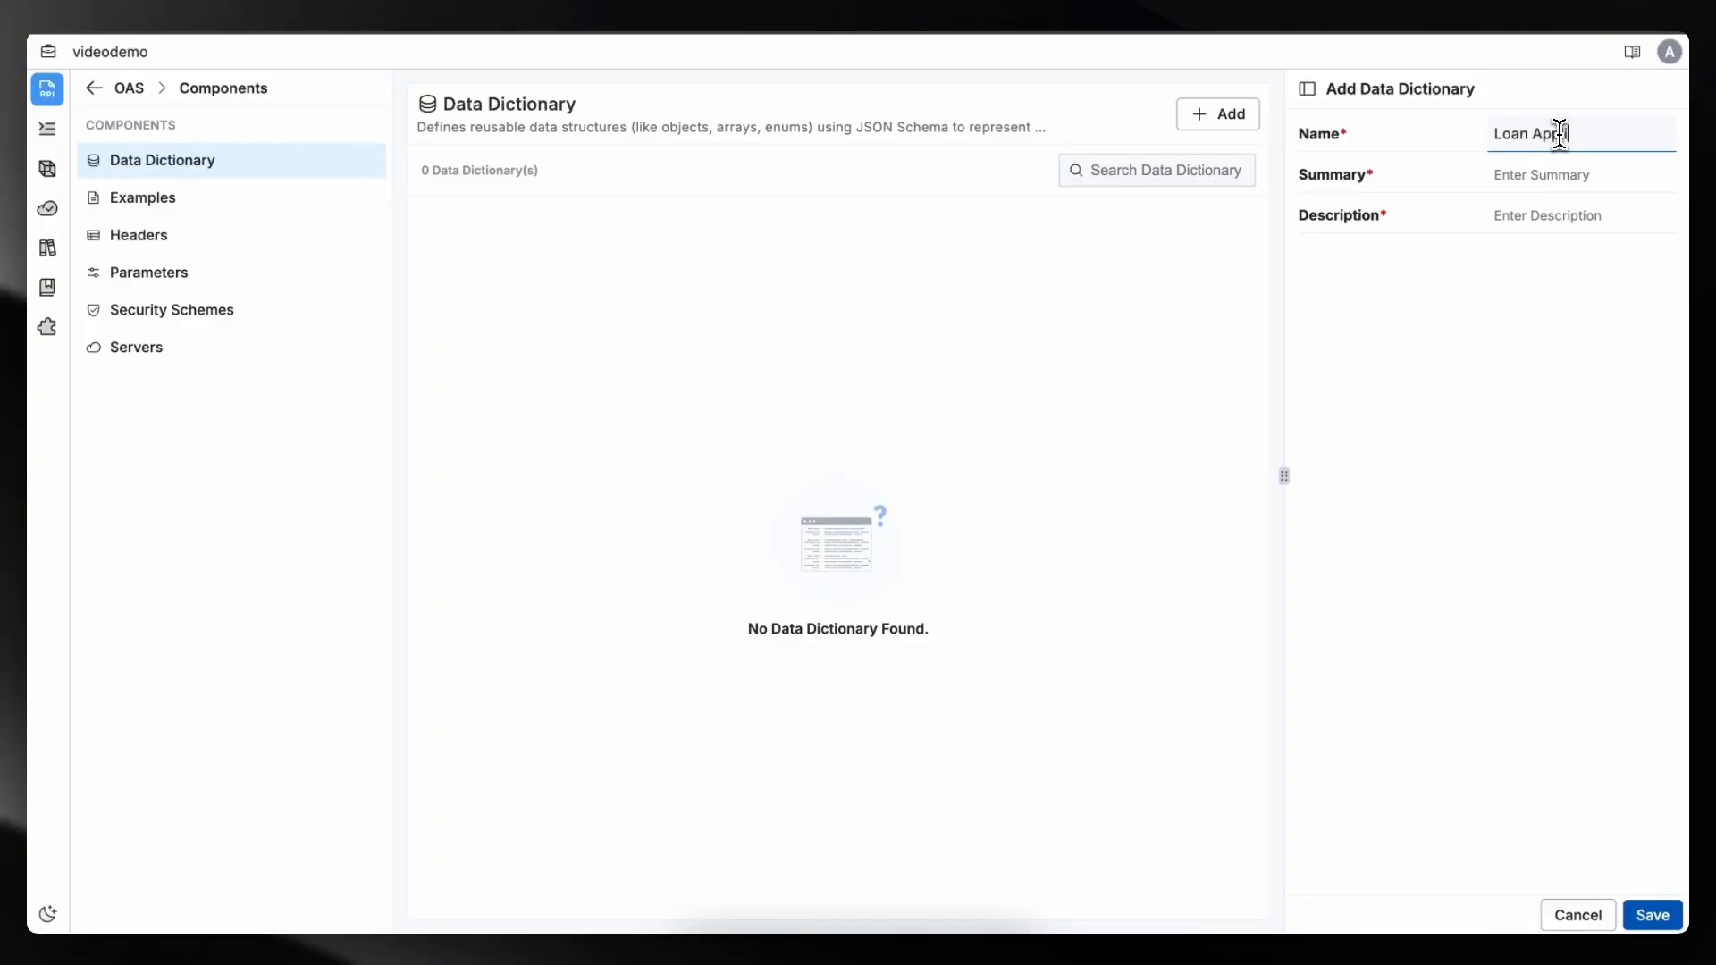
text(cation)
click(1570, 182)
text(Datamodels of Loan Application)
click(1547, 218)
text(Applicant , Application an)
click(1549, 241)
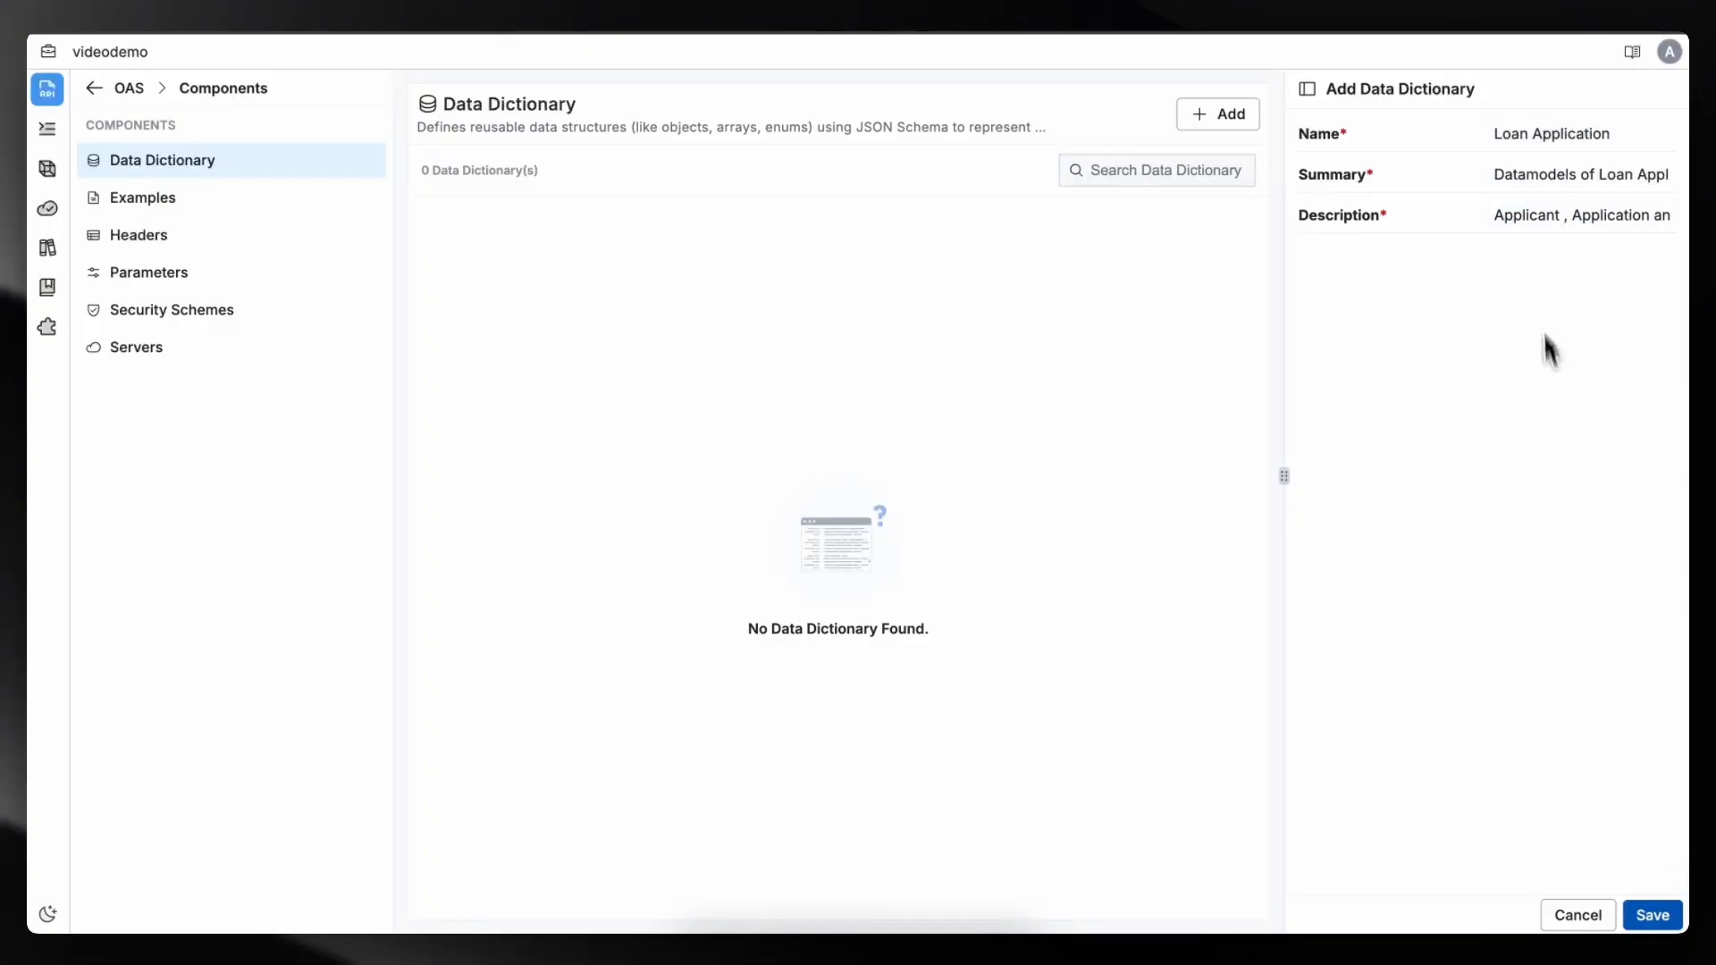
click(1655, 915)
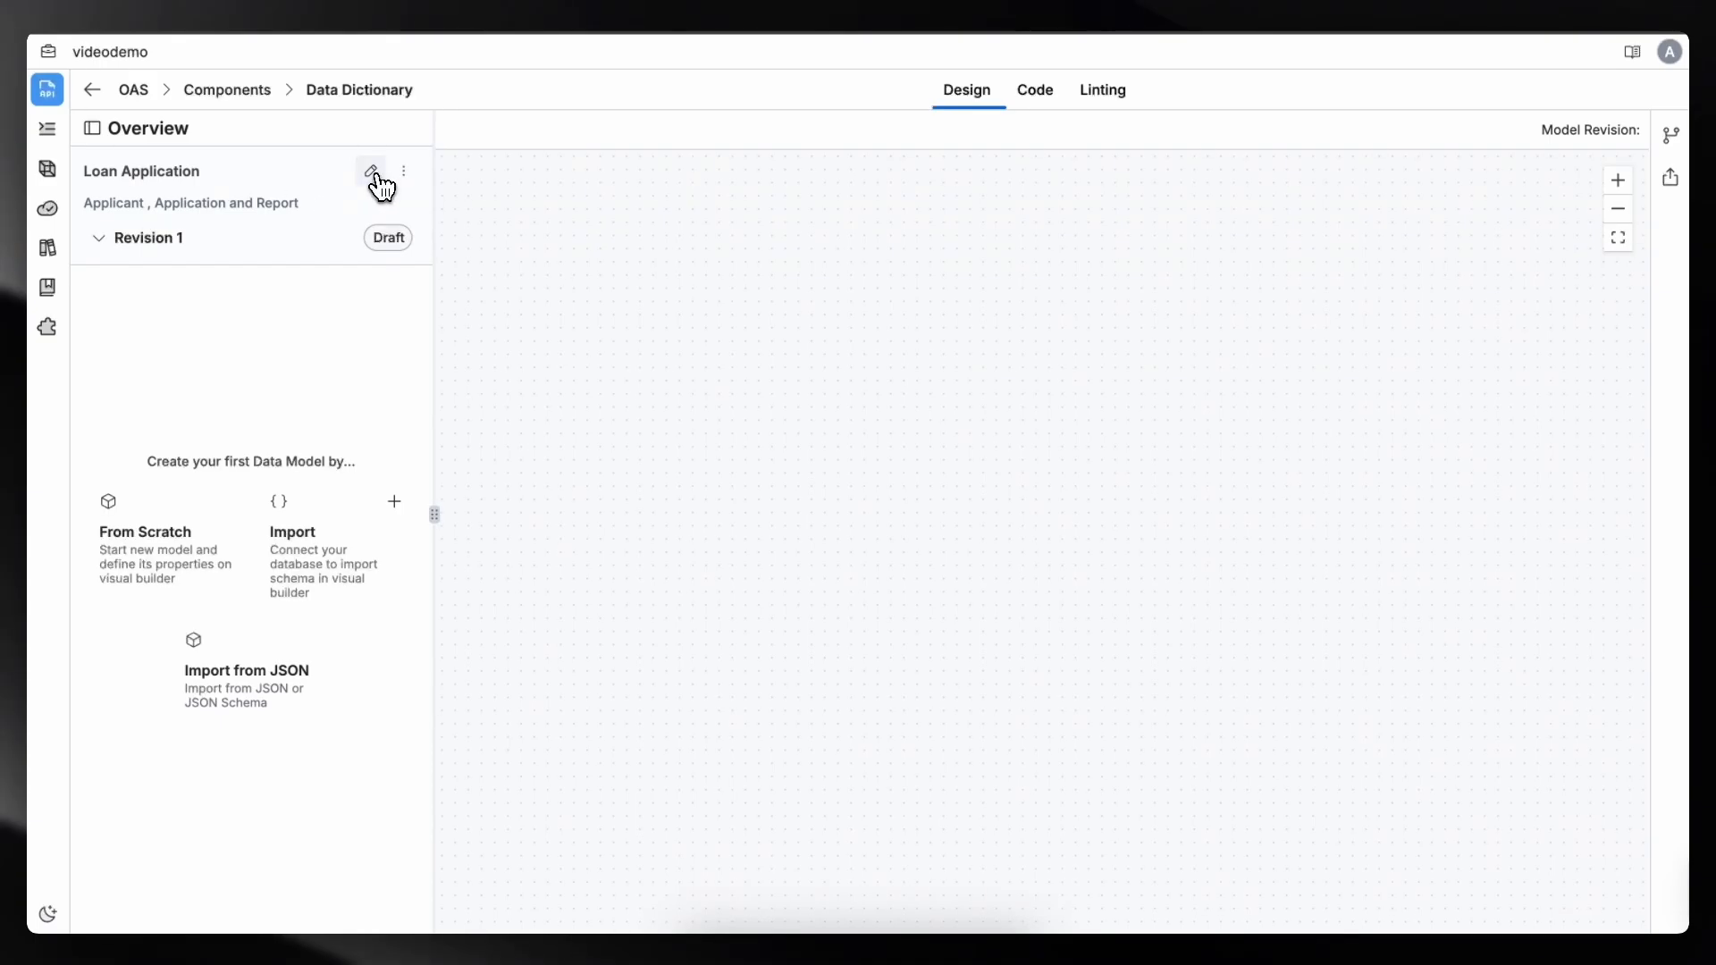
- Start importing a data model from JSON into the Loan Application dictionary
click(370, 172)
click(204, 298)
click(261, 626)
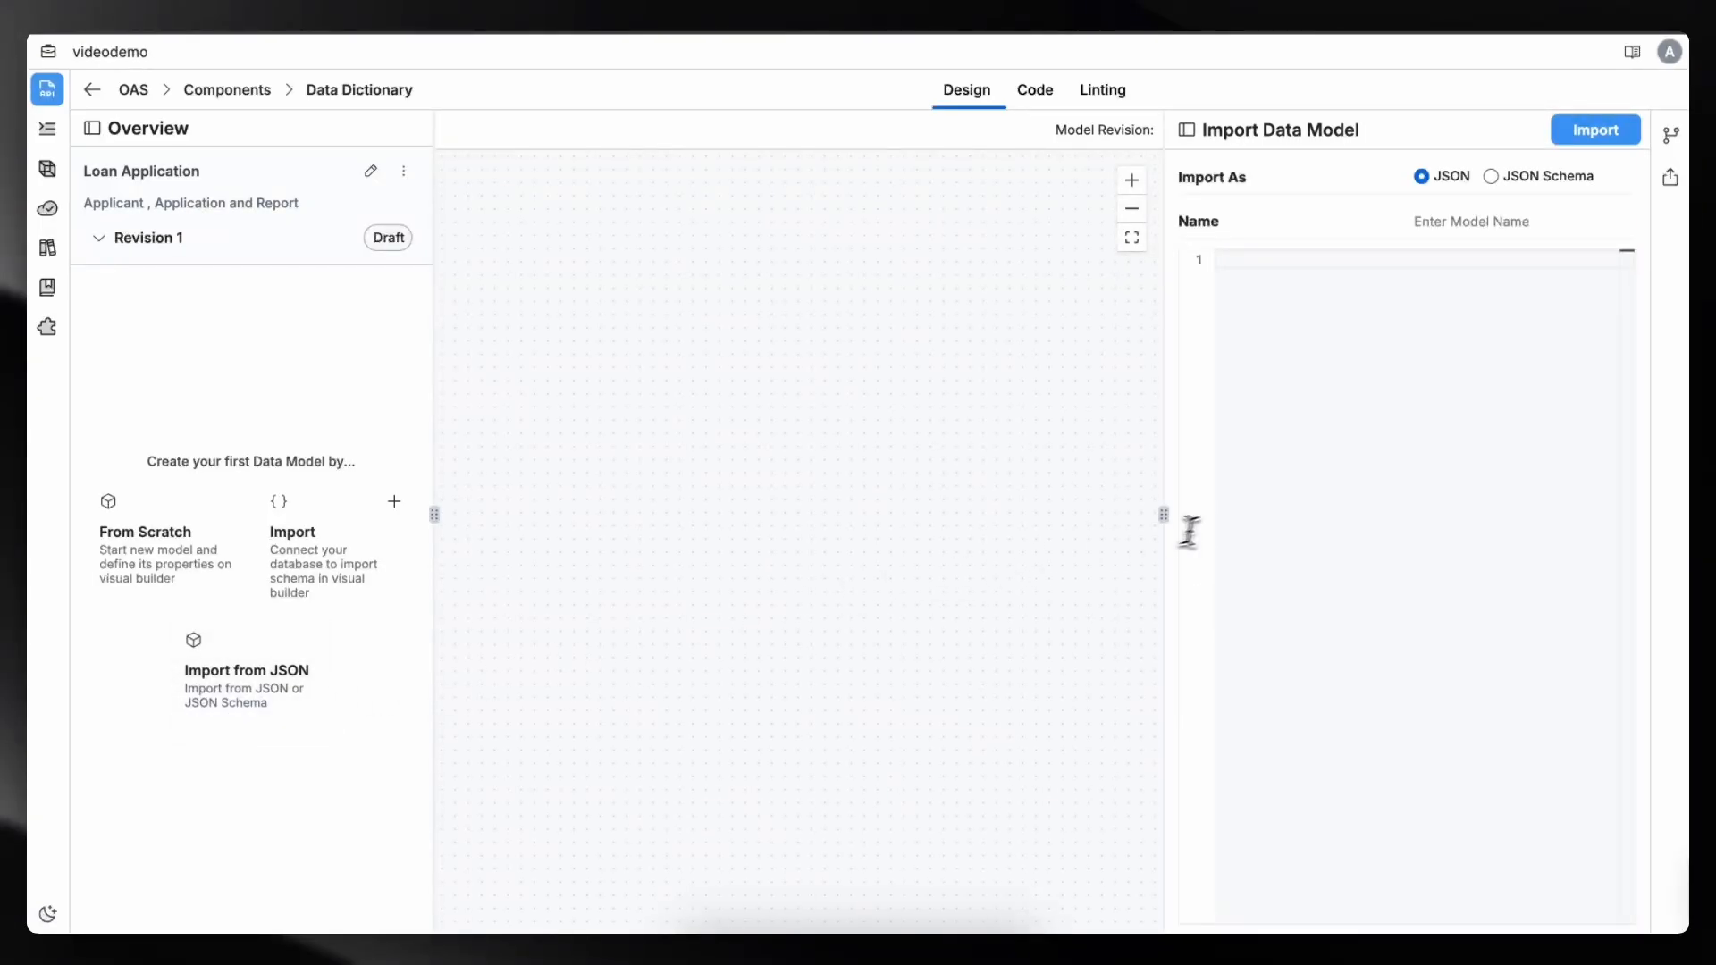
click(1287, 262)
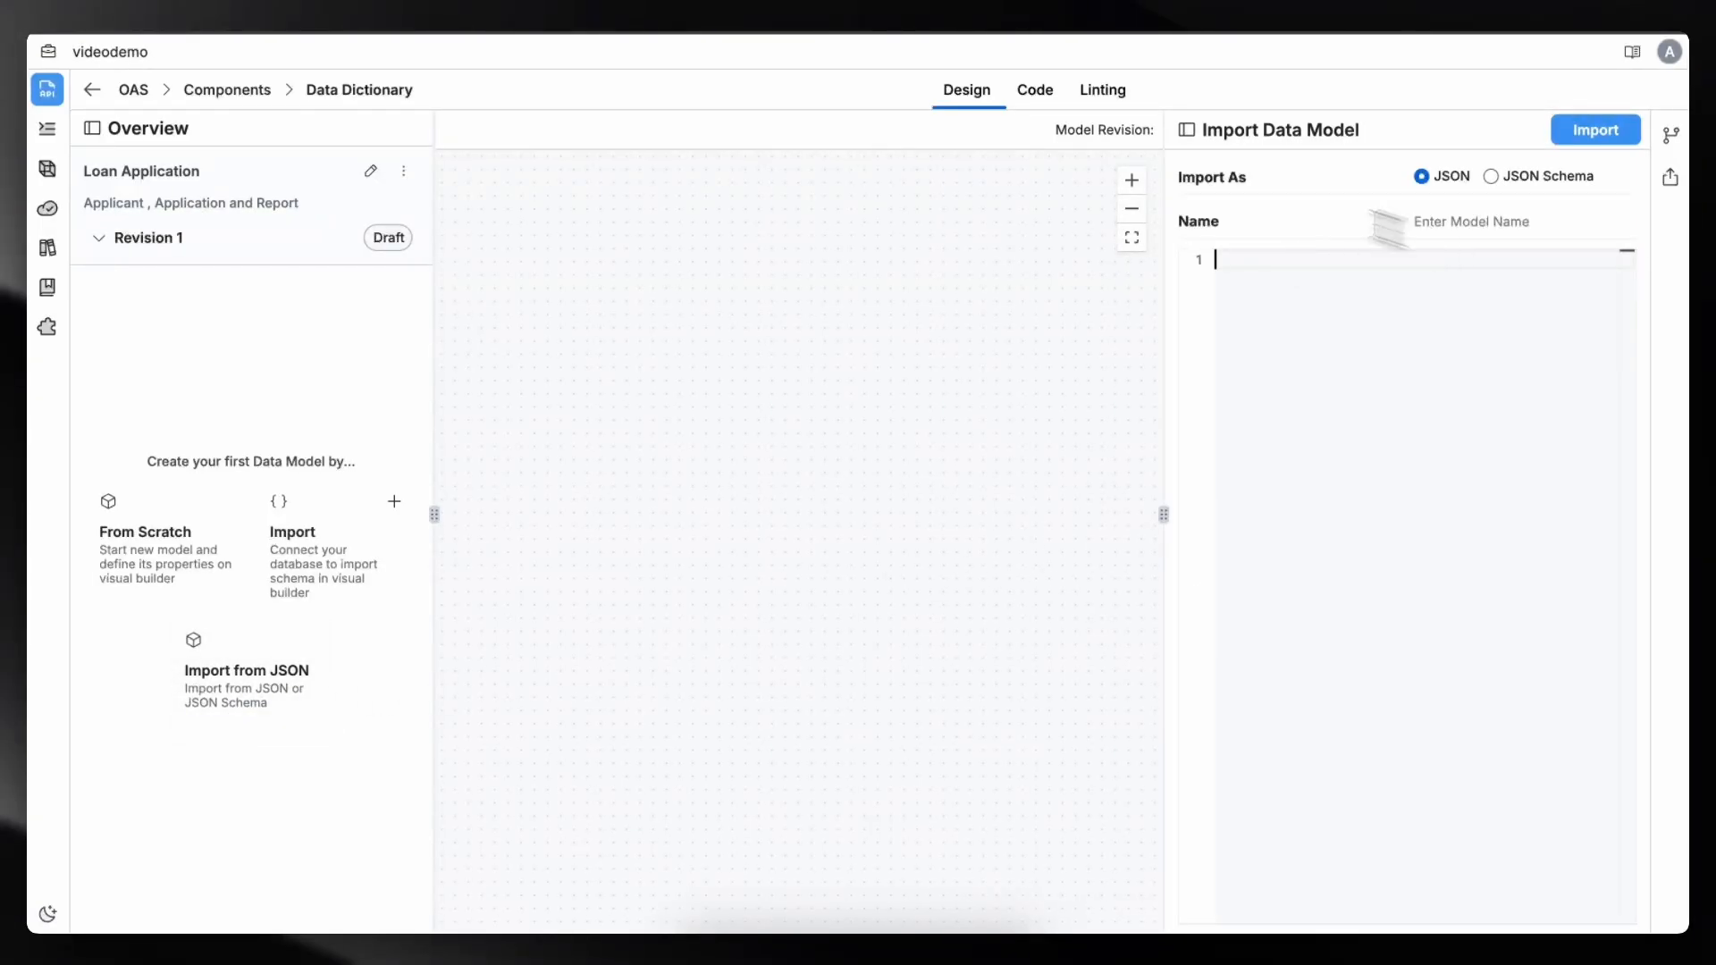
- Copy the heading text Applicant Details from the document and paste it as the model name
click(281, 2)
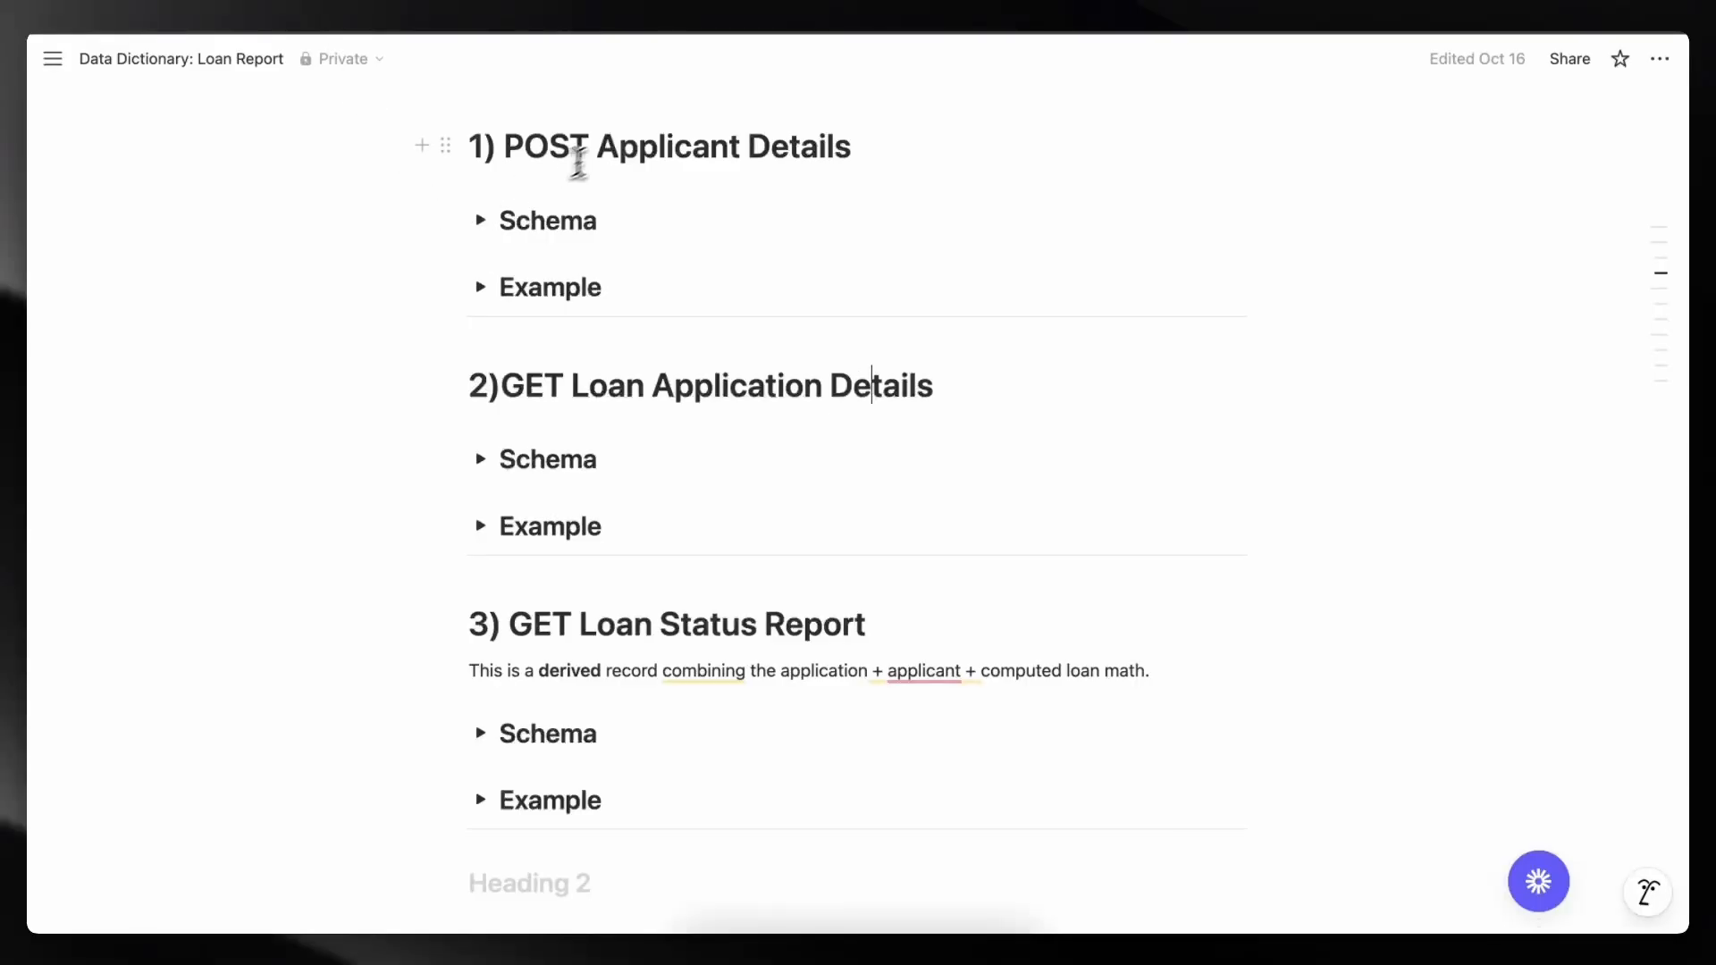
drag(600, 146, 866, 268)
key(ctrl+c)
click(705, 6)
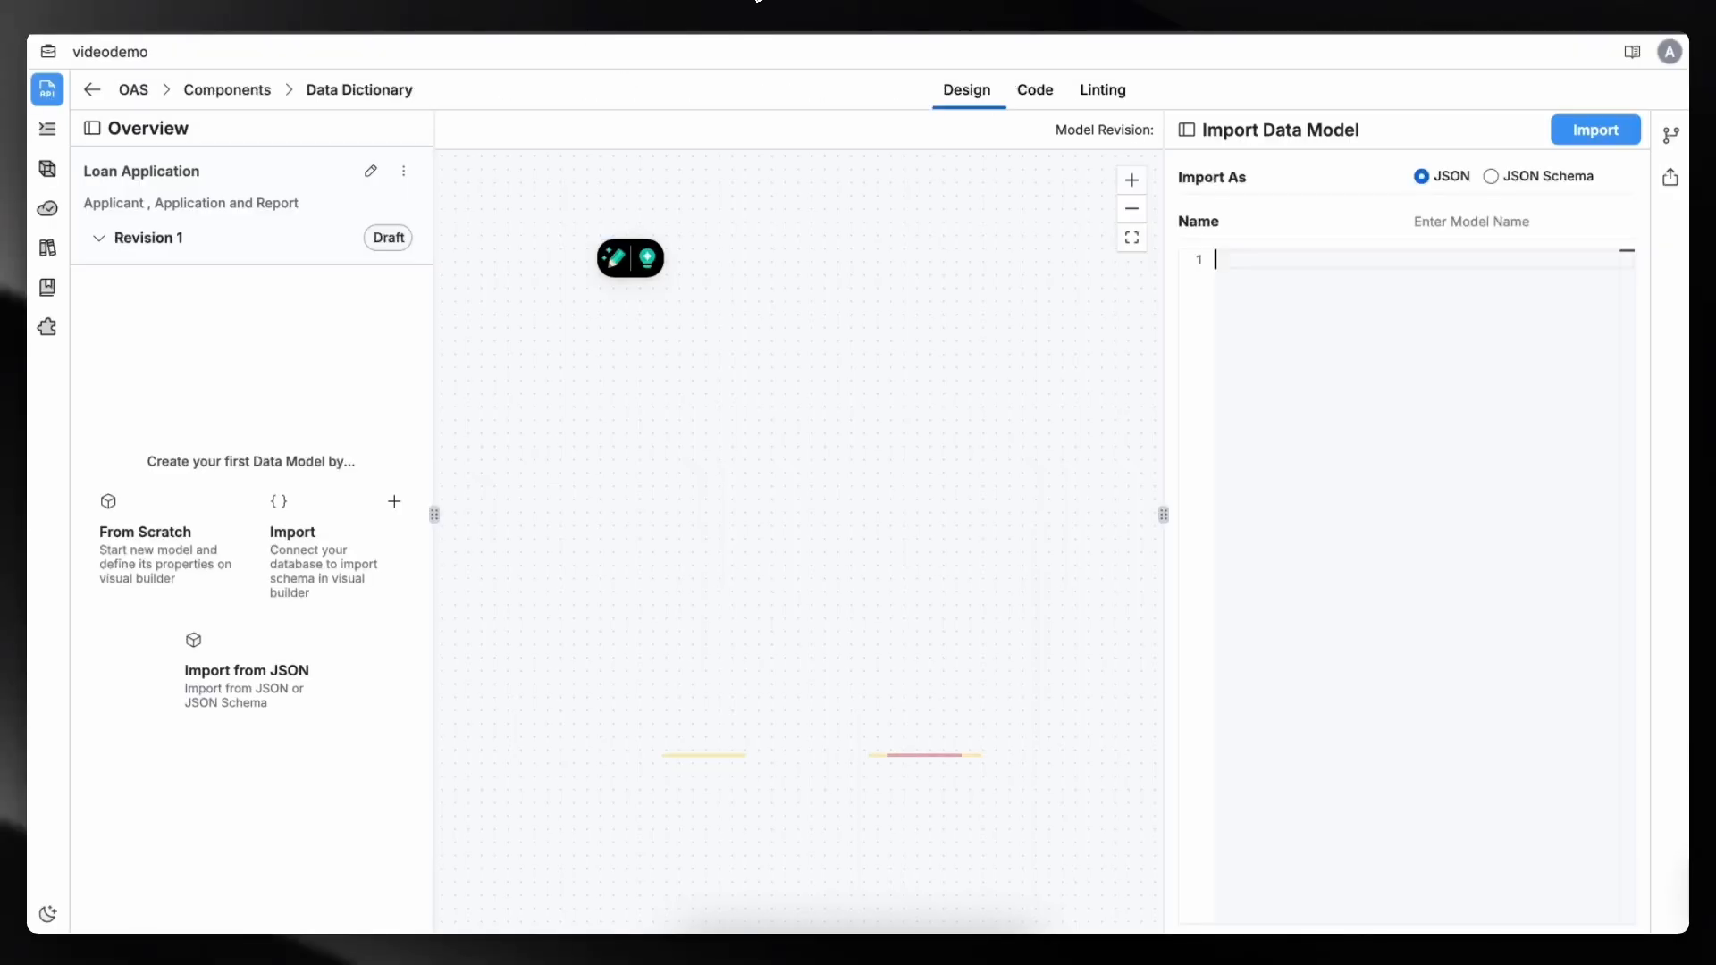
click(1484, 223)
key(ctrl+v)
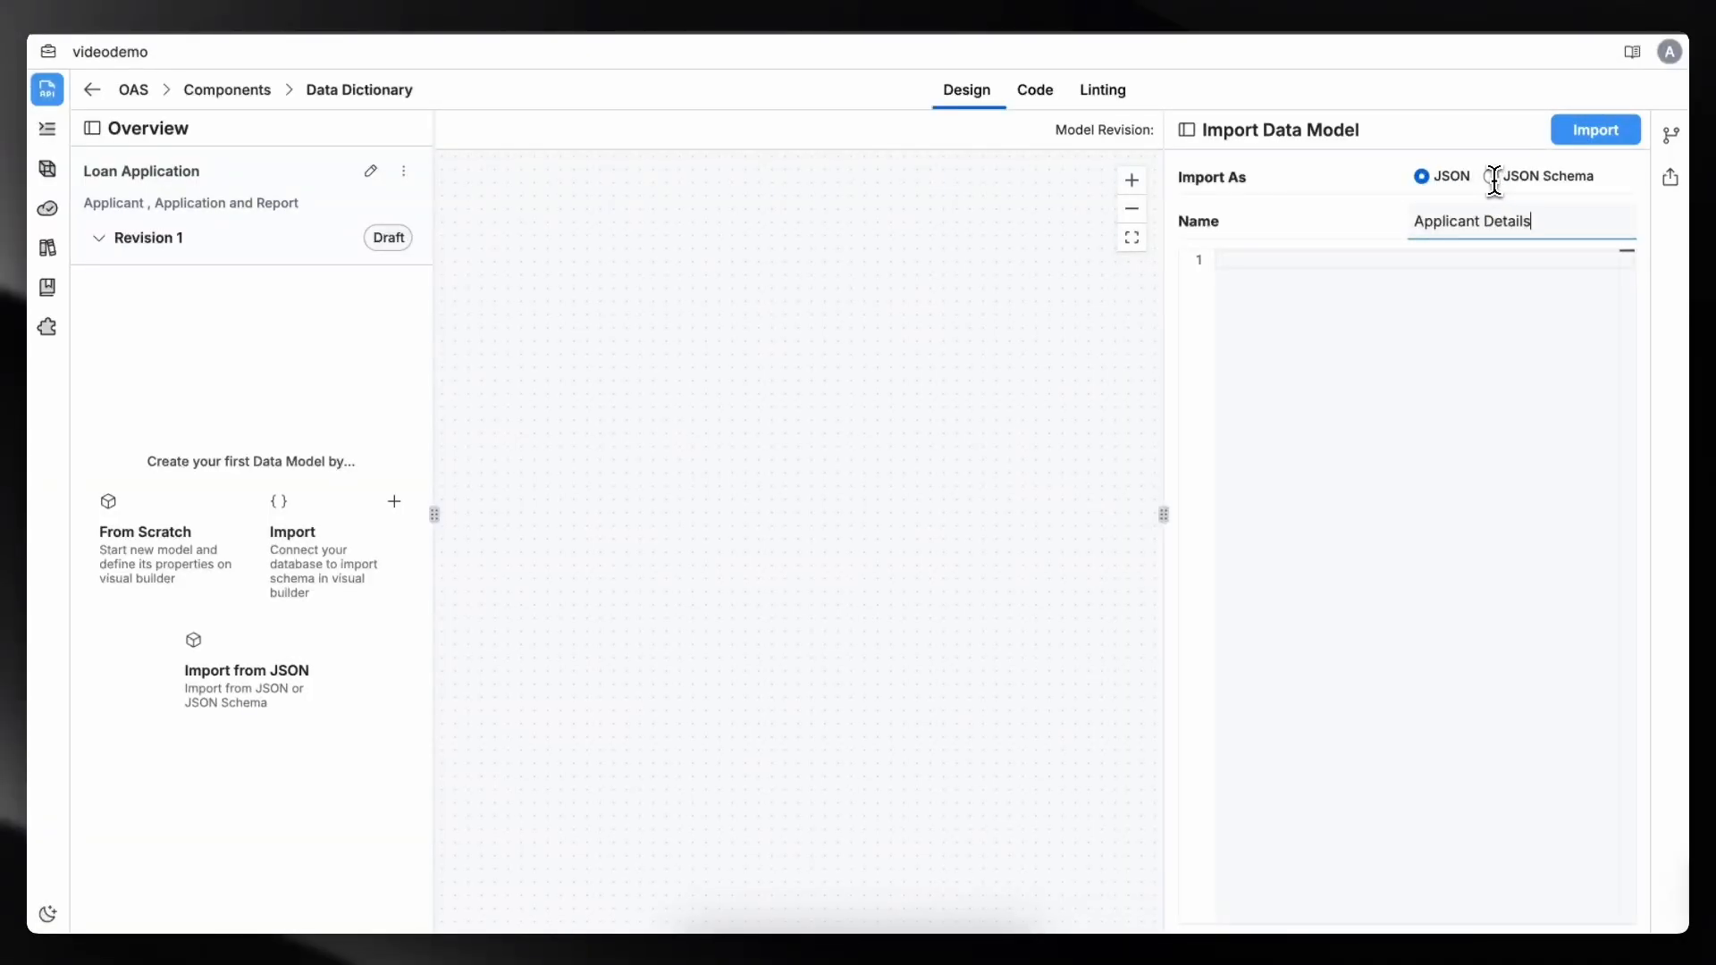
- Review the Applicant Details example and schema in the Loan Report document
click(324, 2)
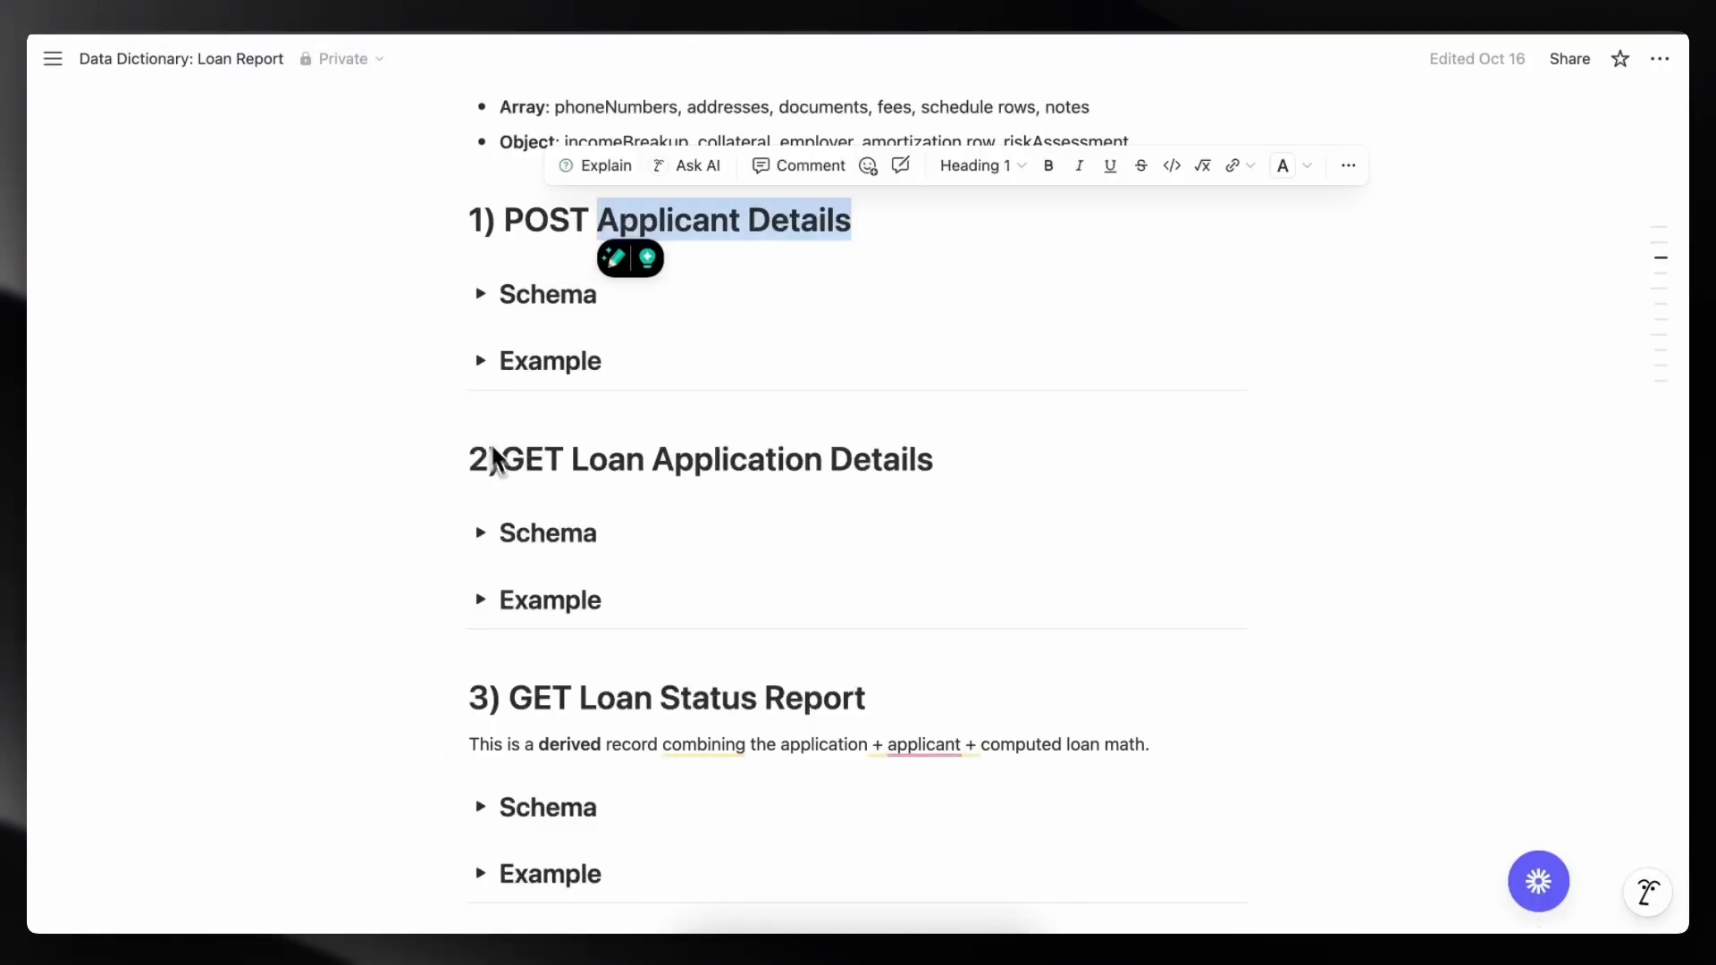
click(481, 361)
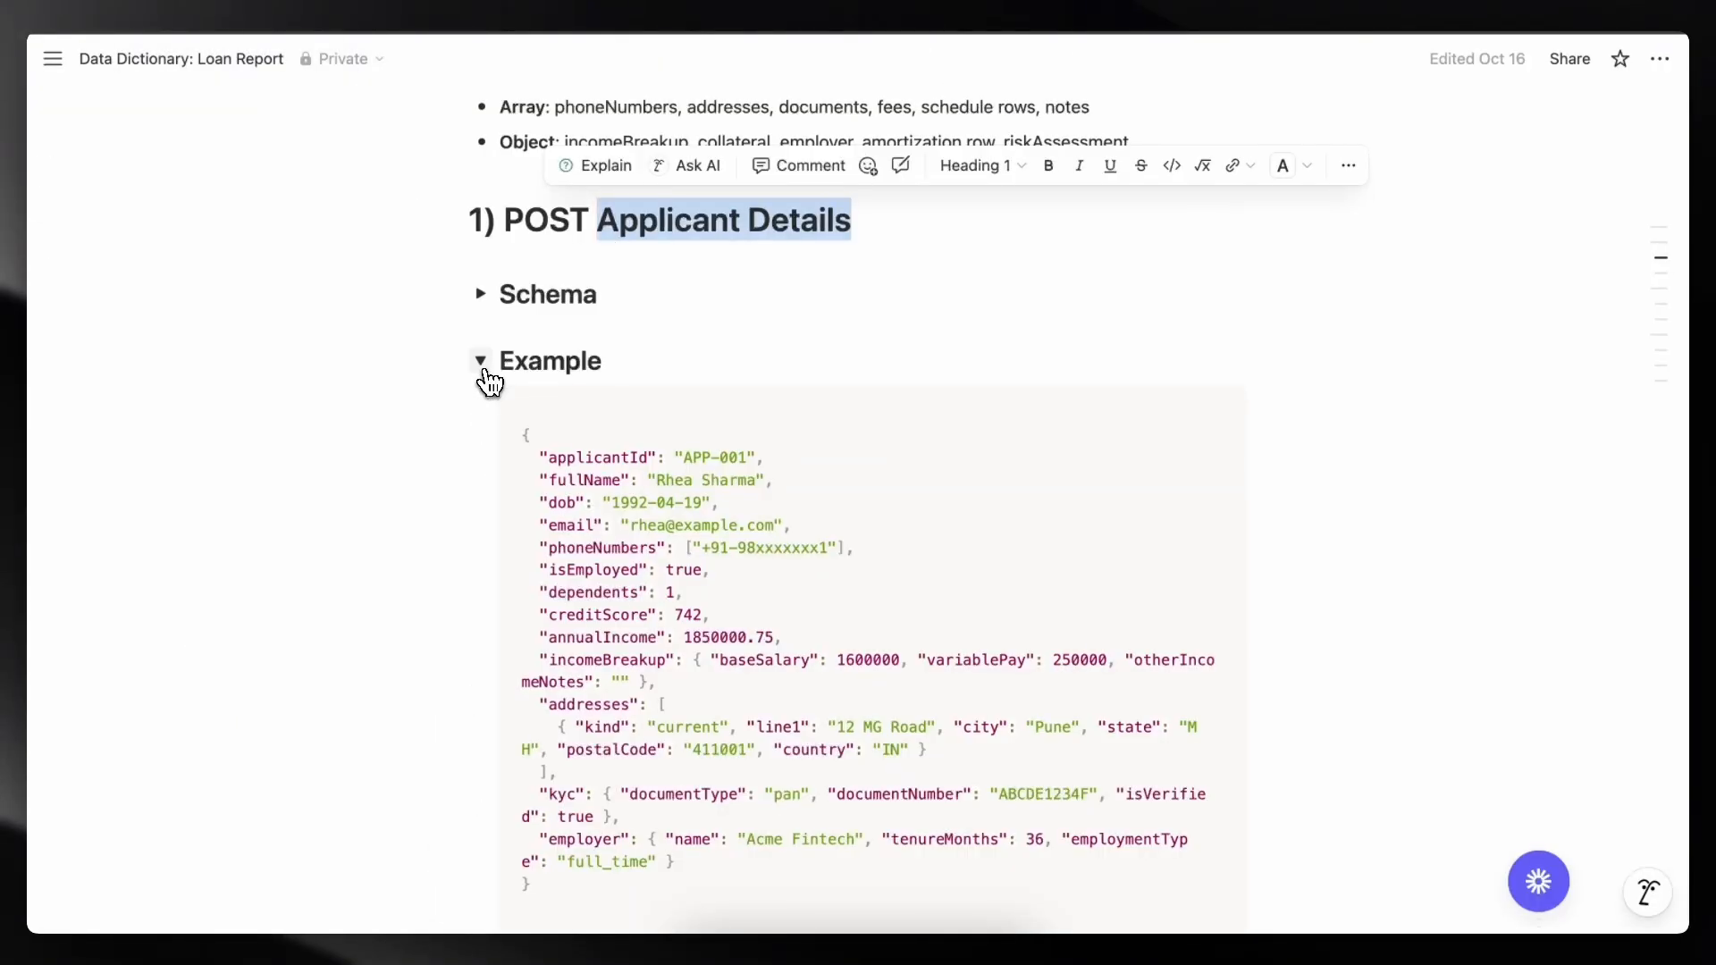
key(ctrl+Tab)
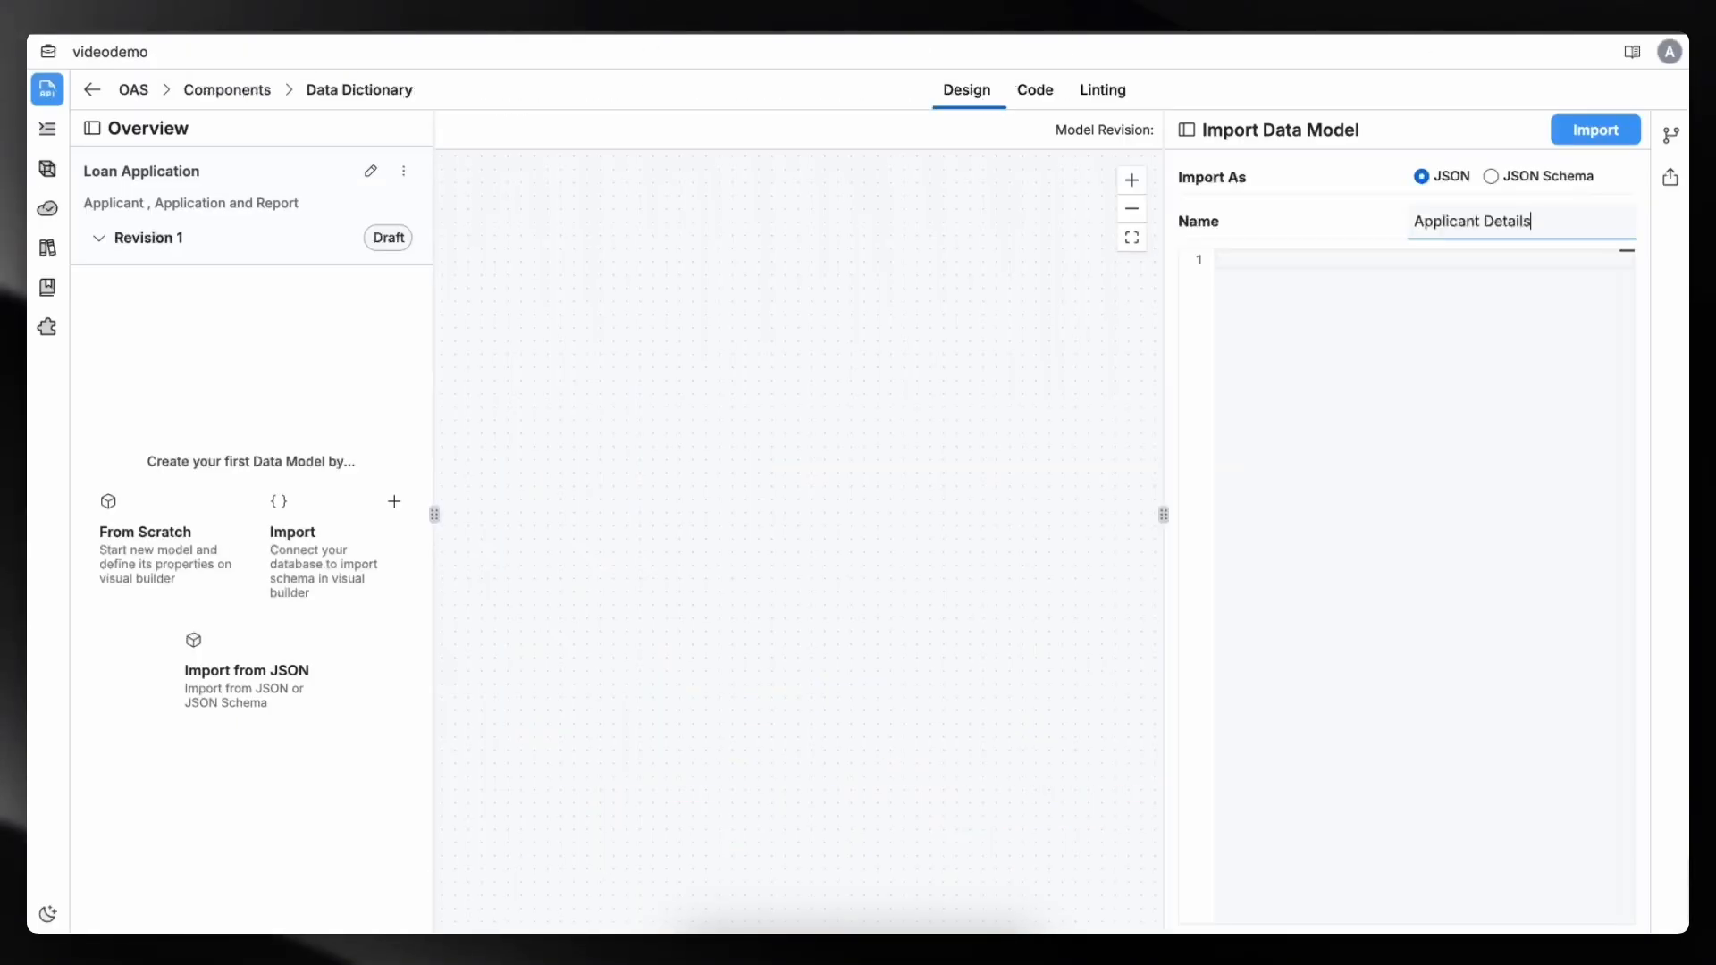
key(ctrl+Tab)
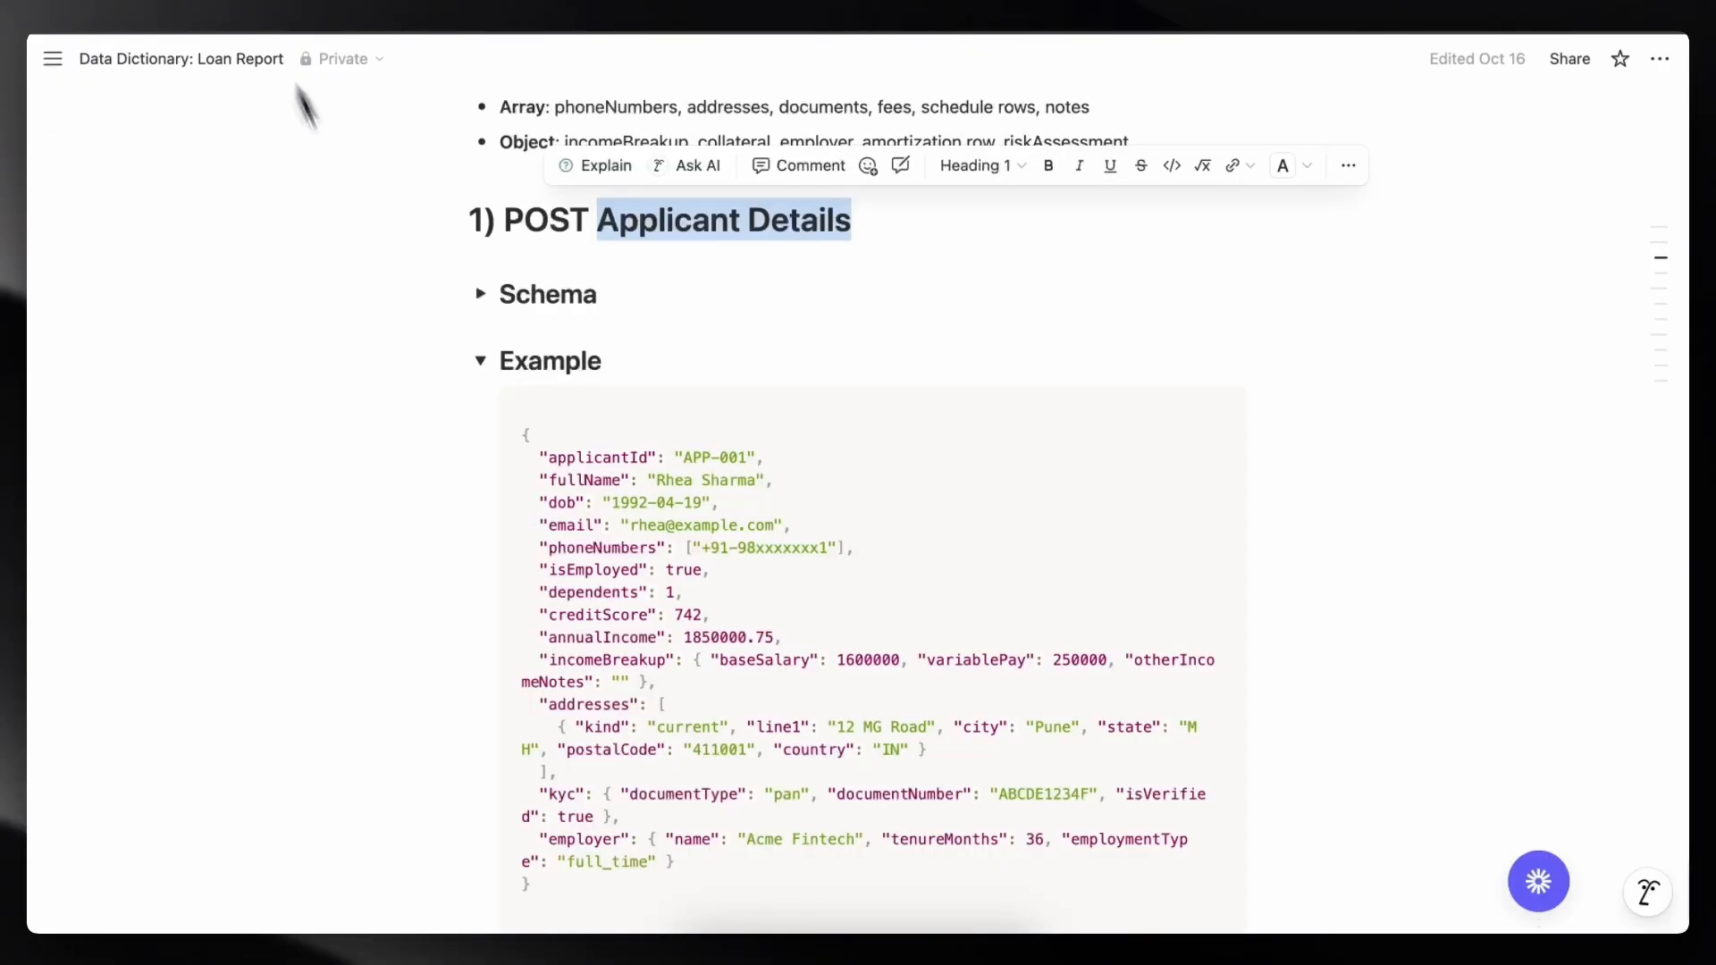
click(480, 295)
scroll(574, 433, down, 1)
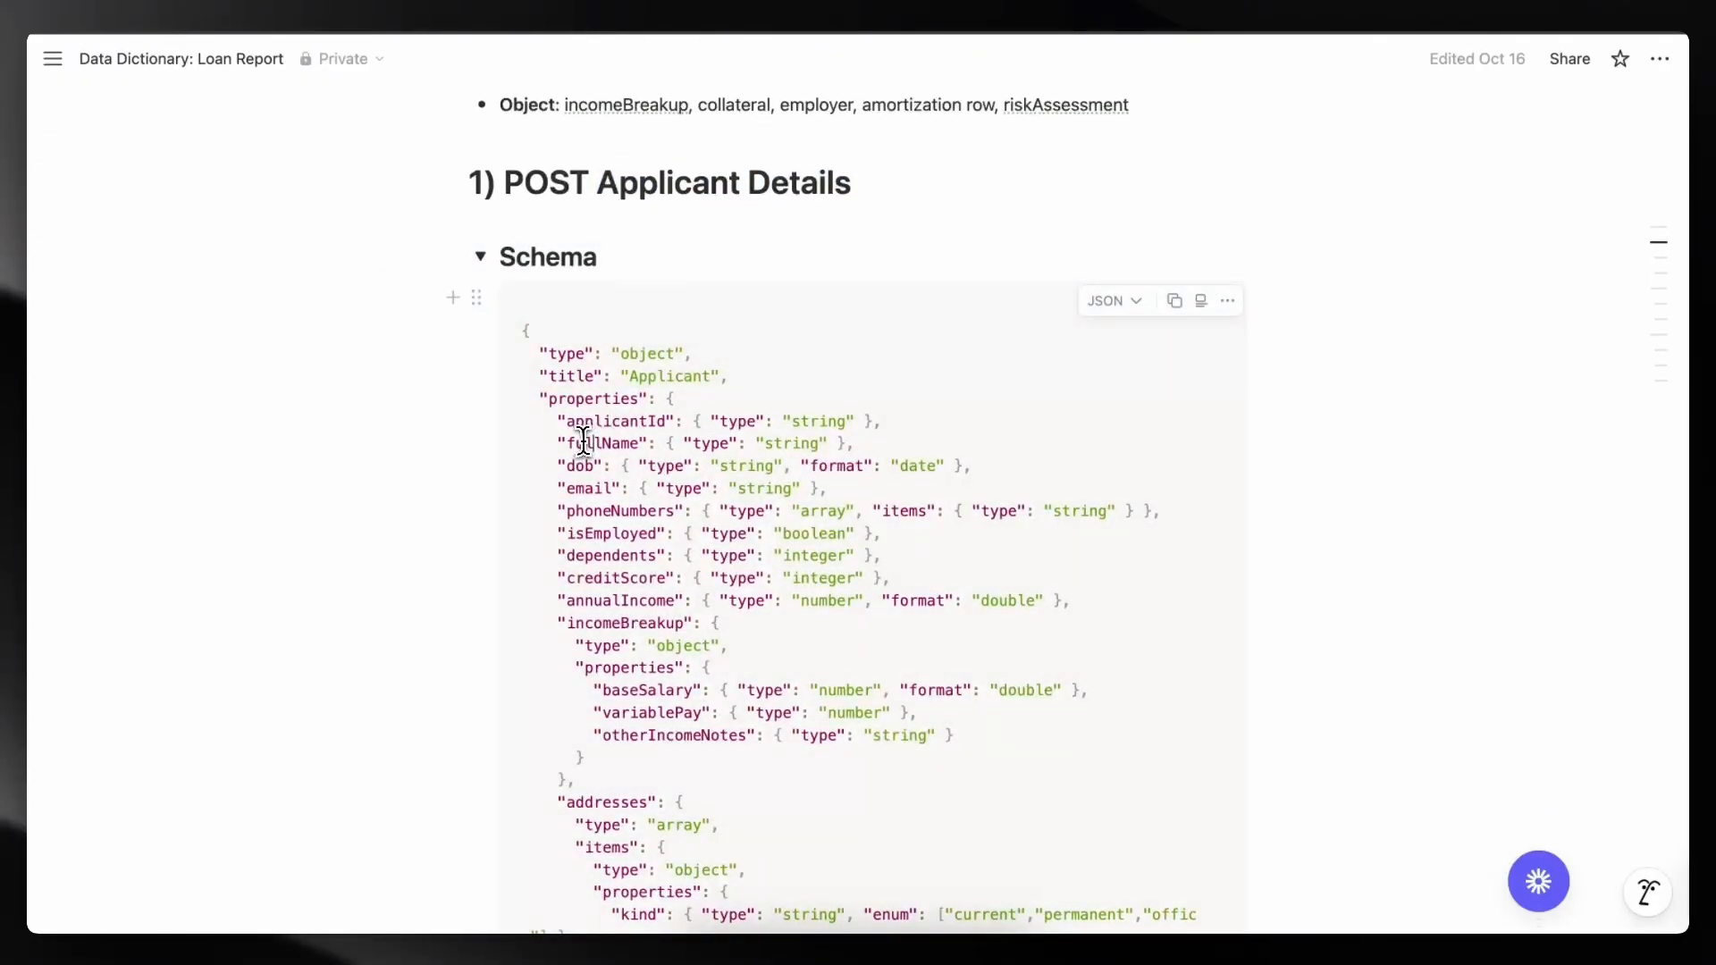
scroll(733, 527, down, 3)
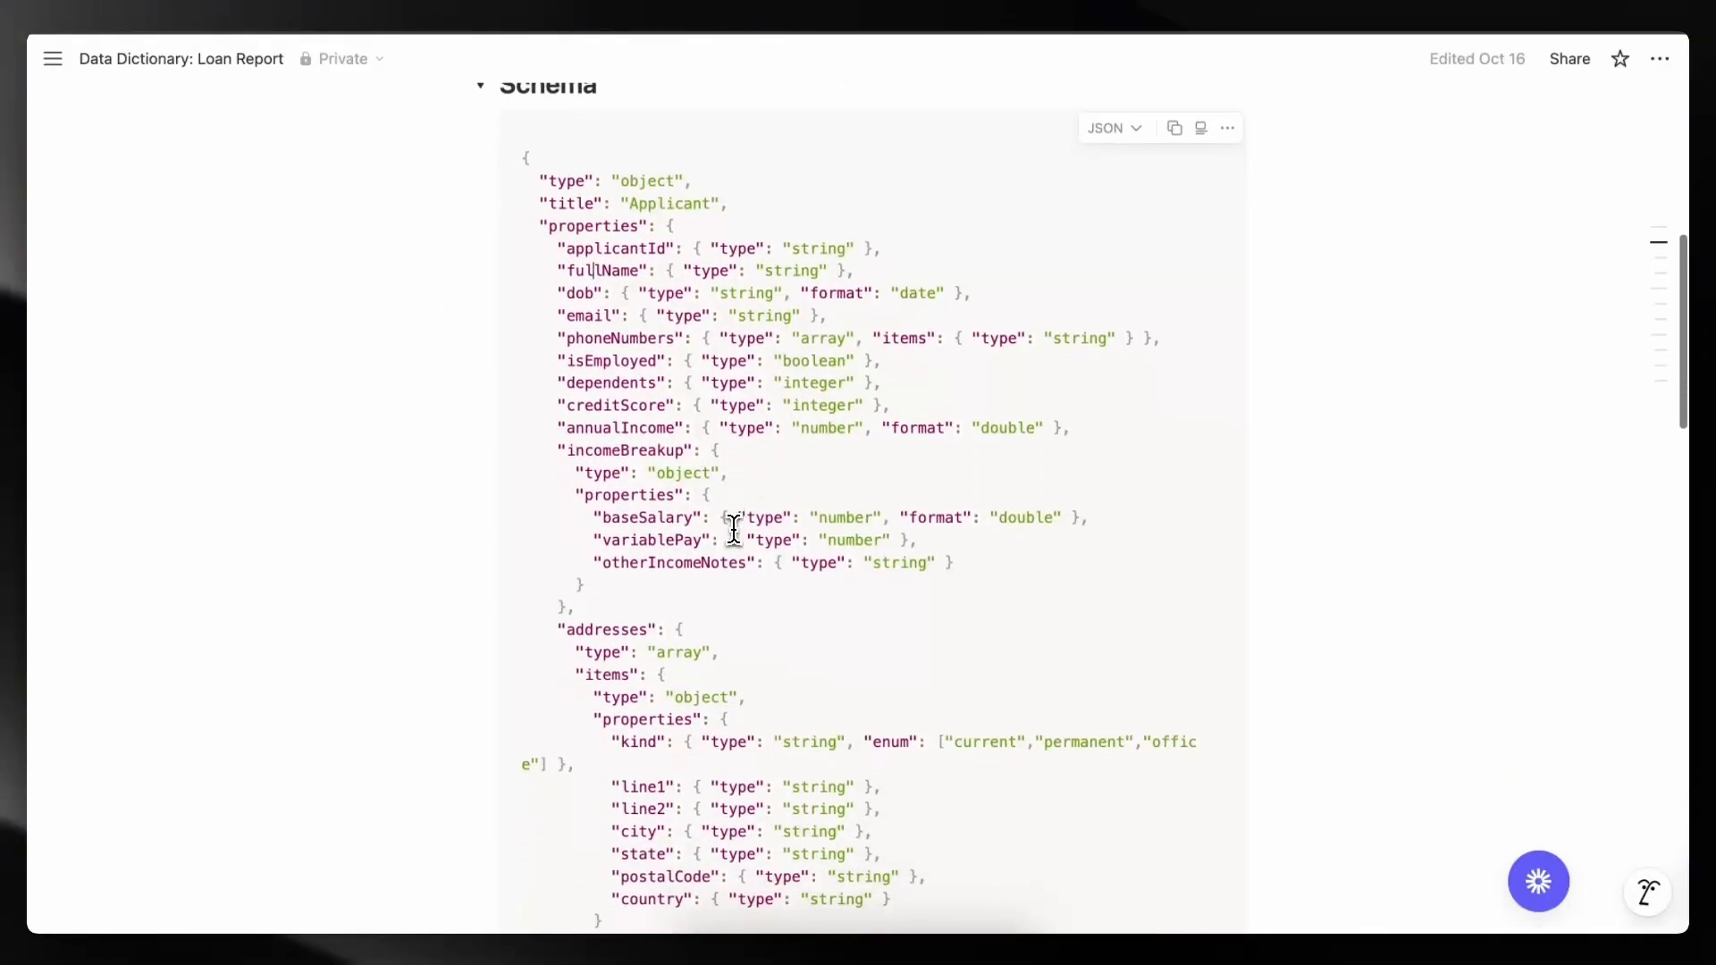
scroll(733, 527, up, 3)
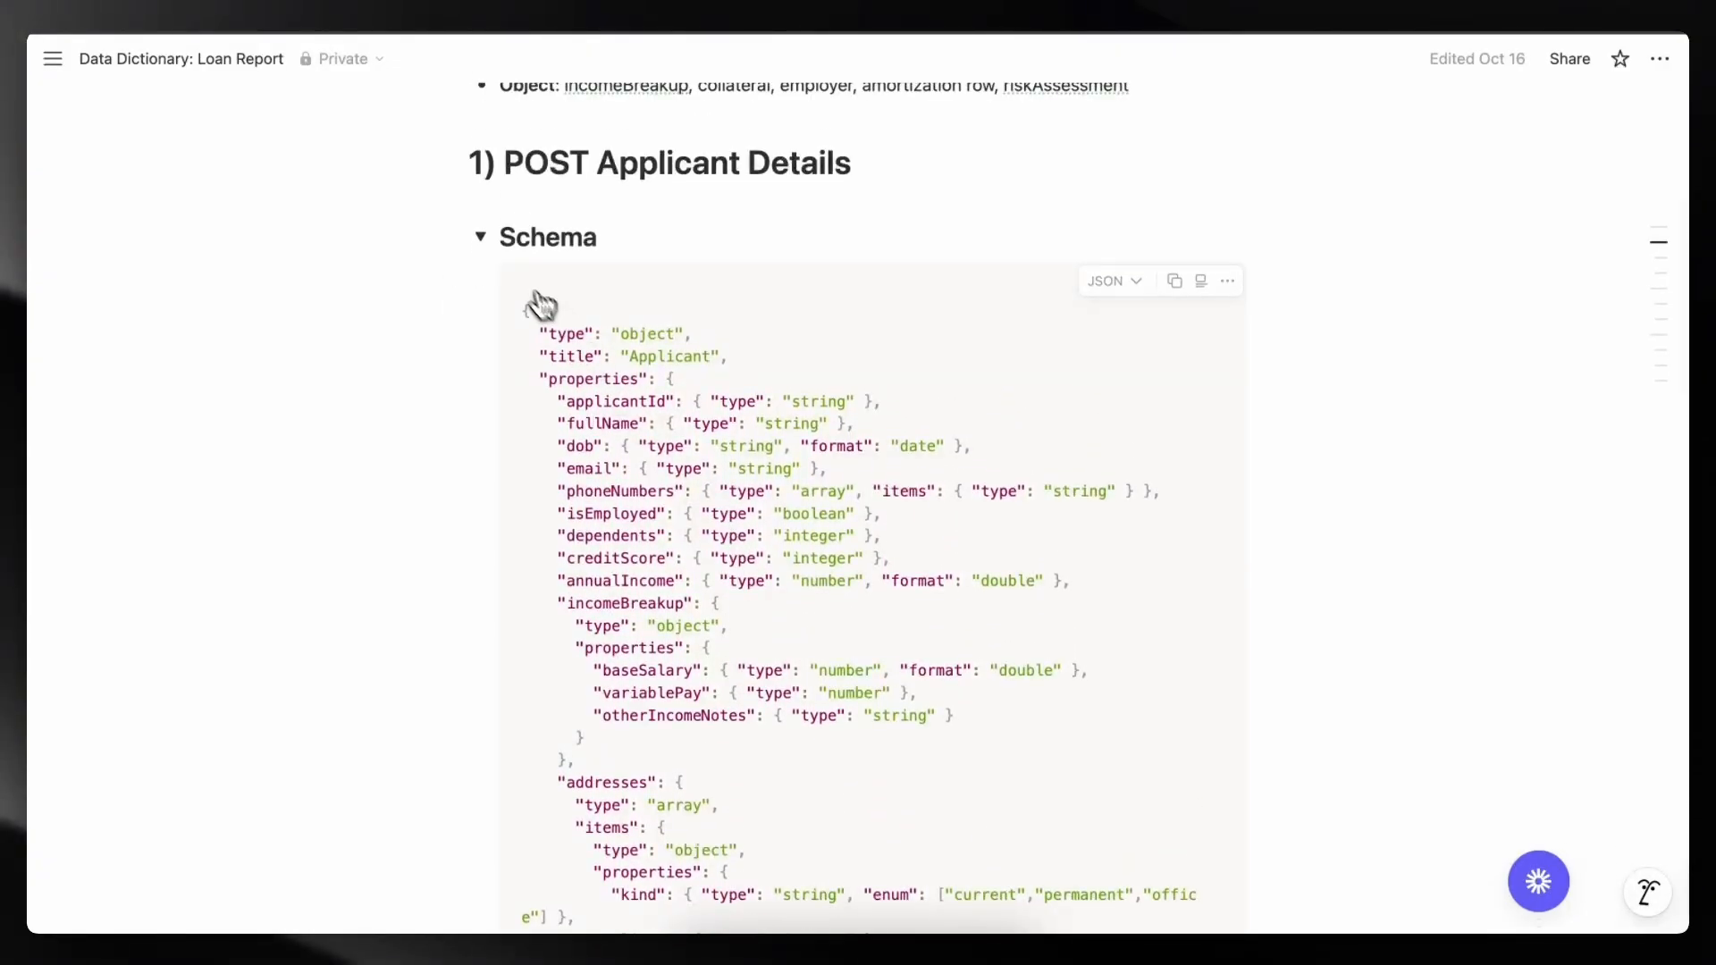
- Copy the POST Applicant Details example JSON code to the clipboard
click(481, 237)
drag(524, 384, 712, 736)
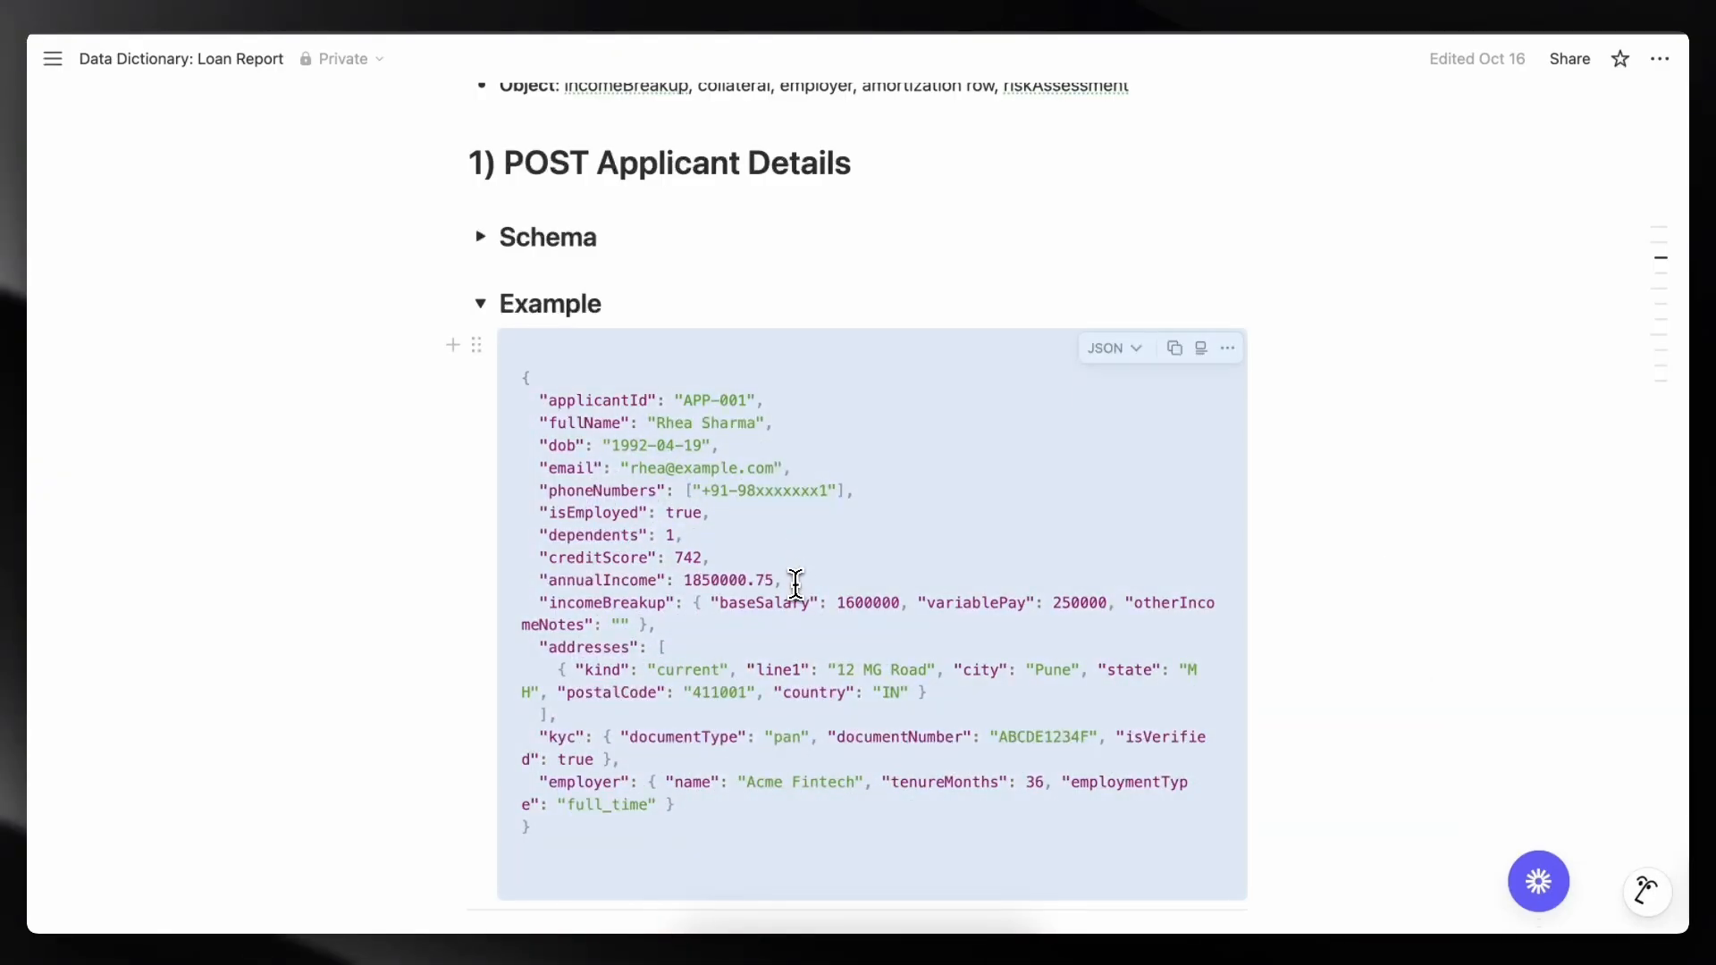
click(827, 668)
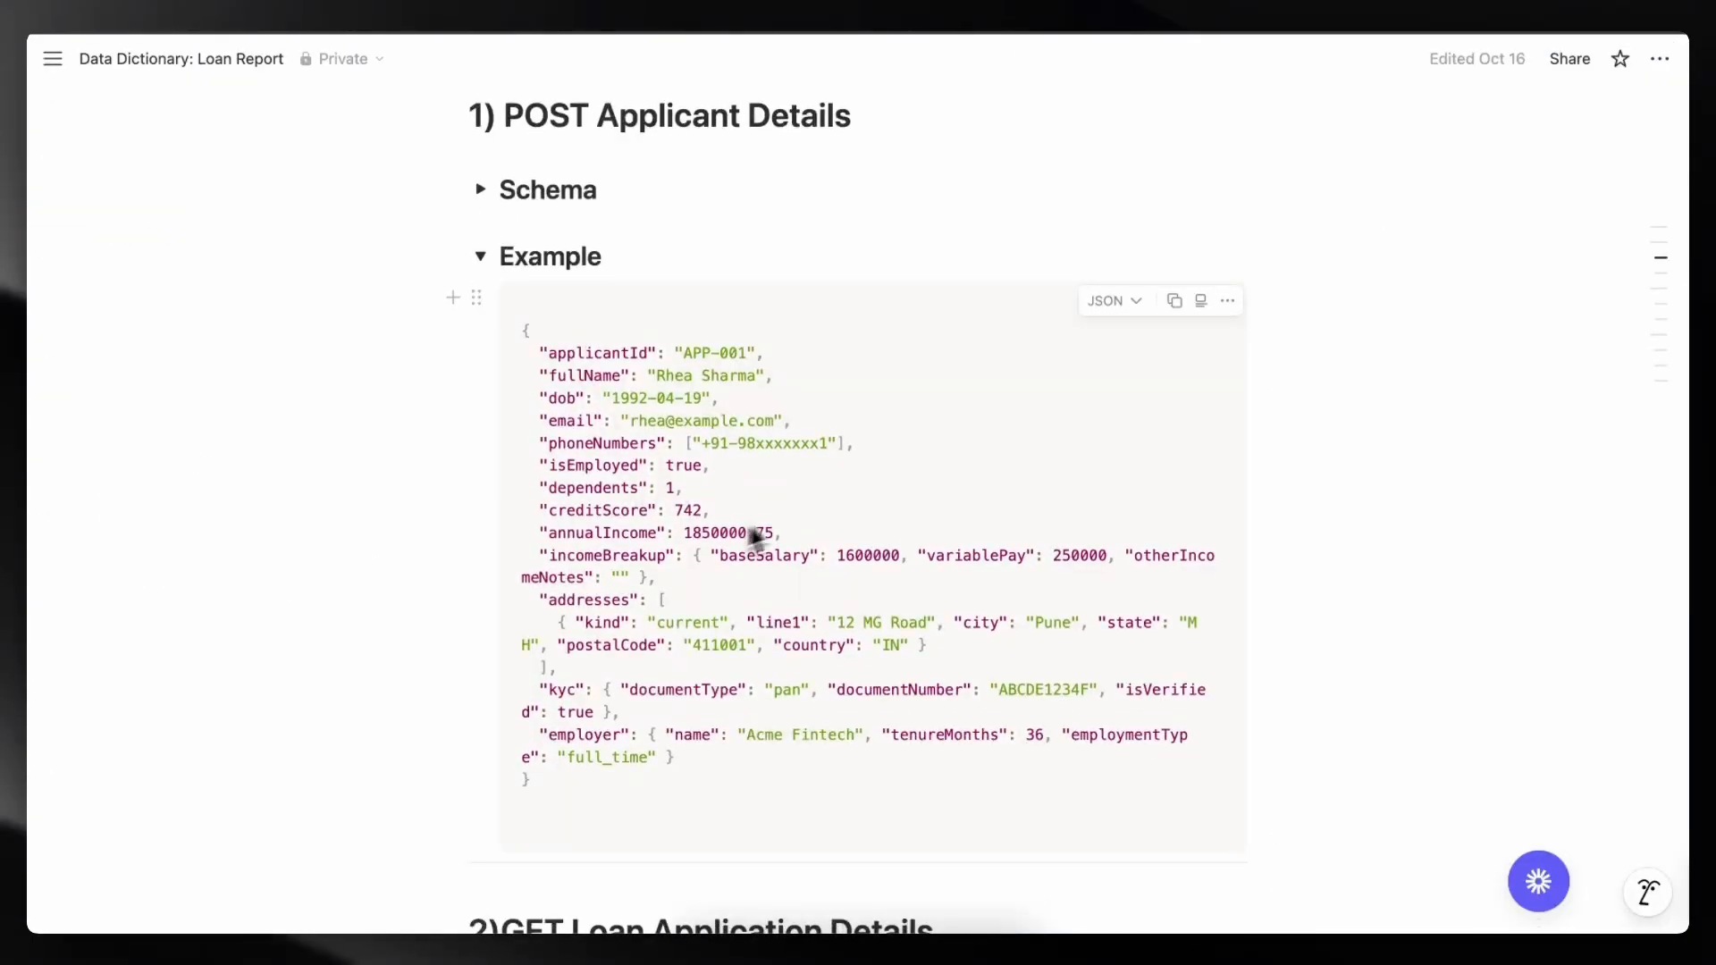
click(1174, 301)
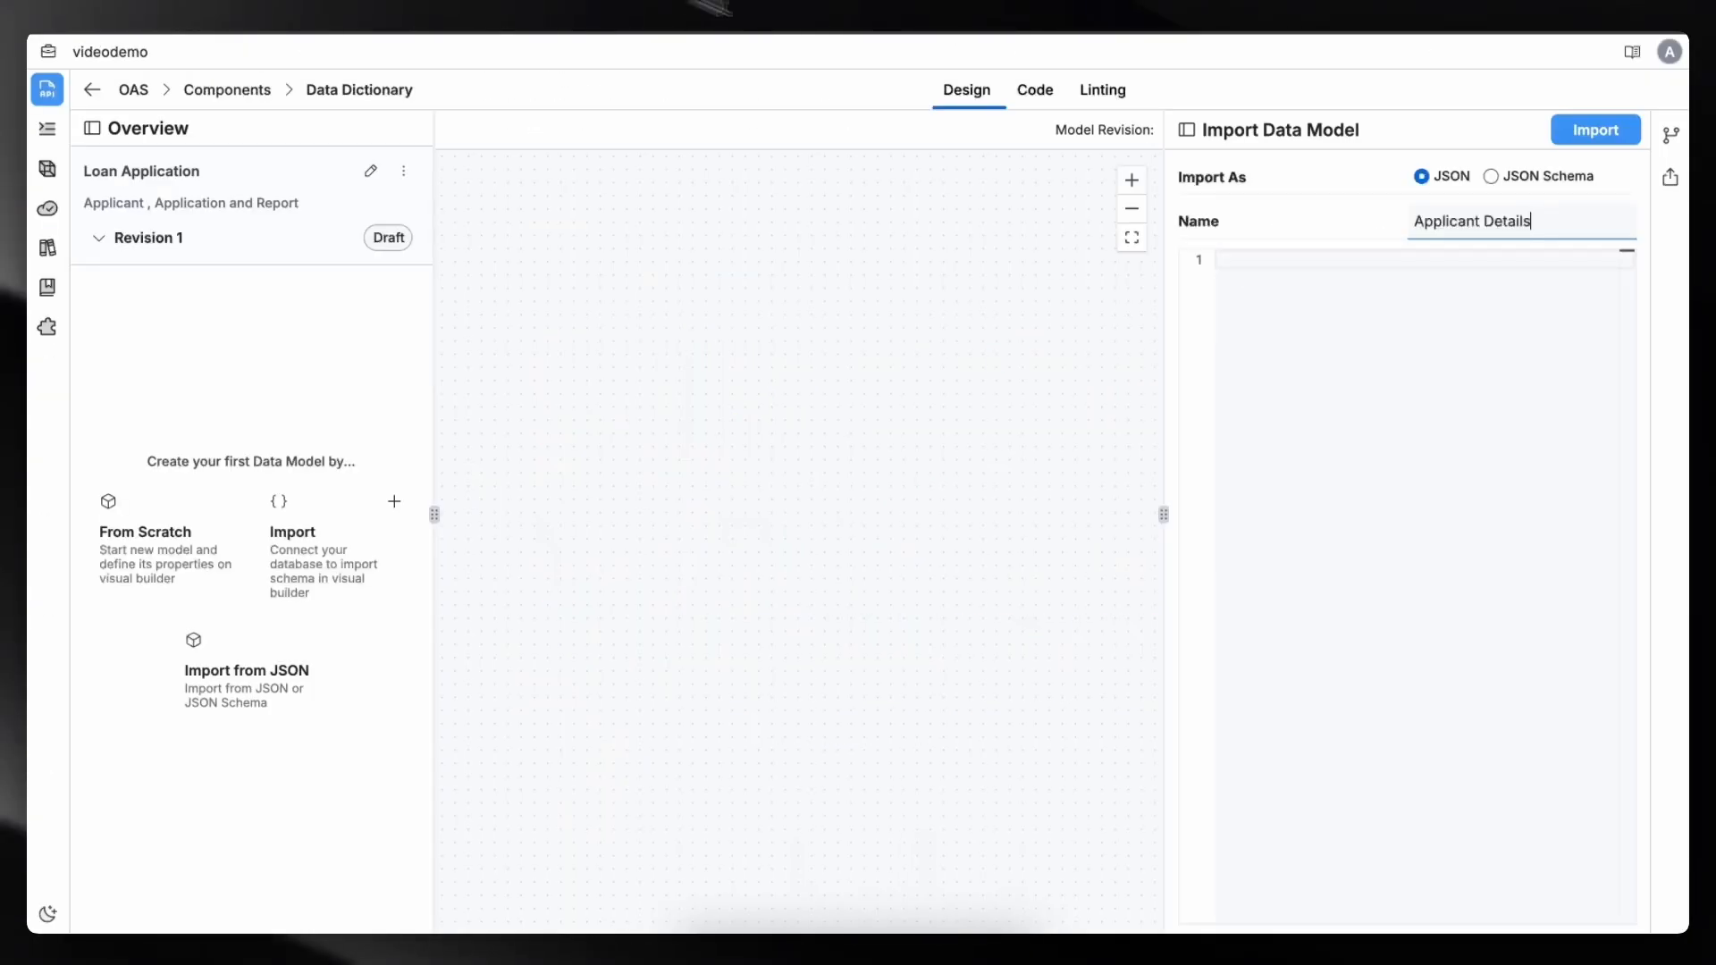
- Paste the copied example JSON into the import editor and import it as the Applicant Details model
click(1253, 265)
key(ctrl+v)
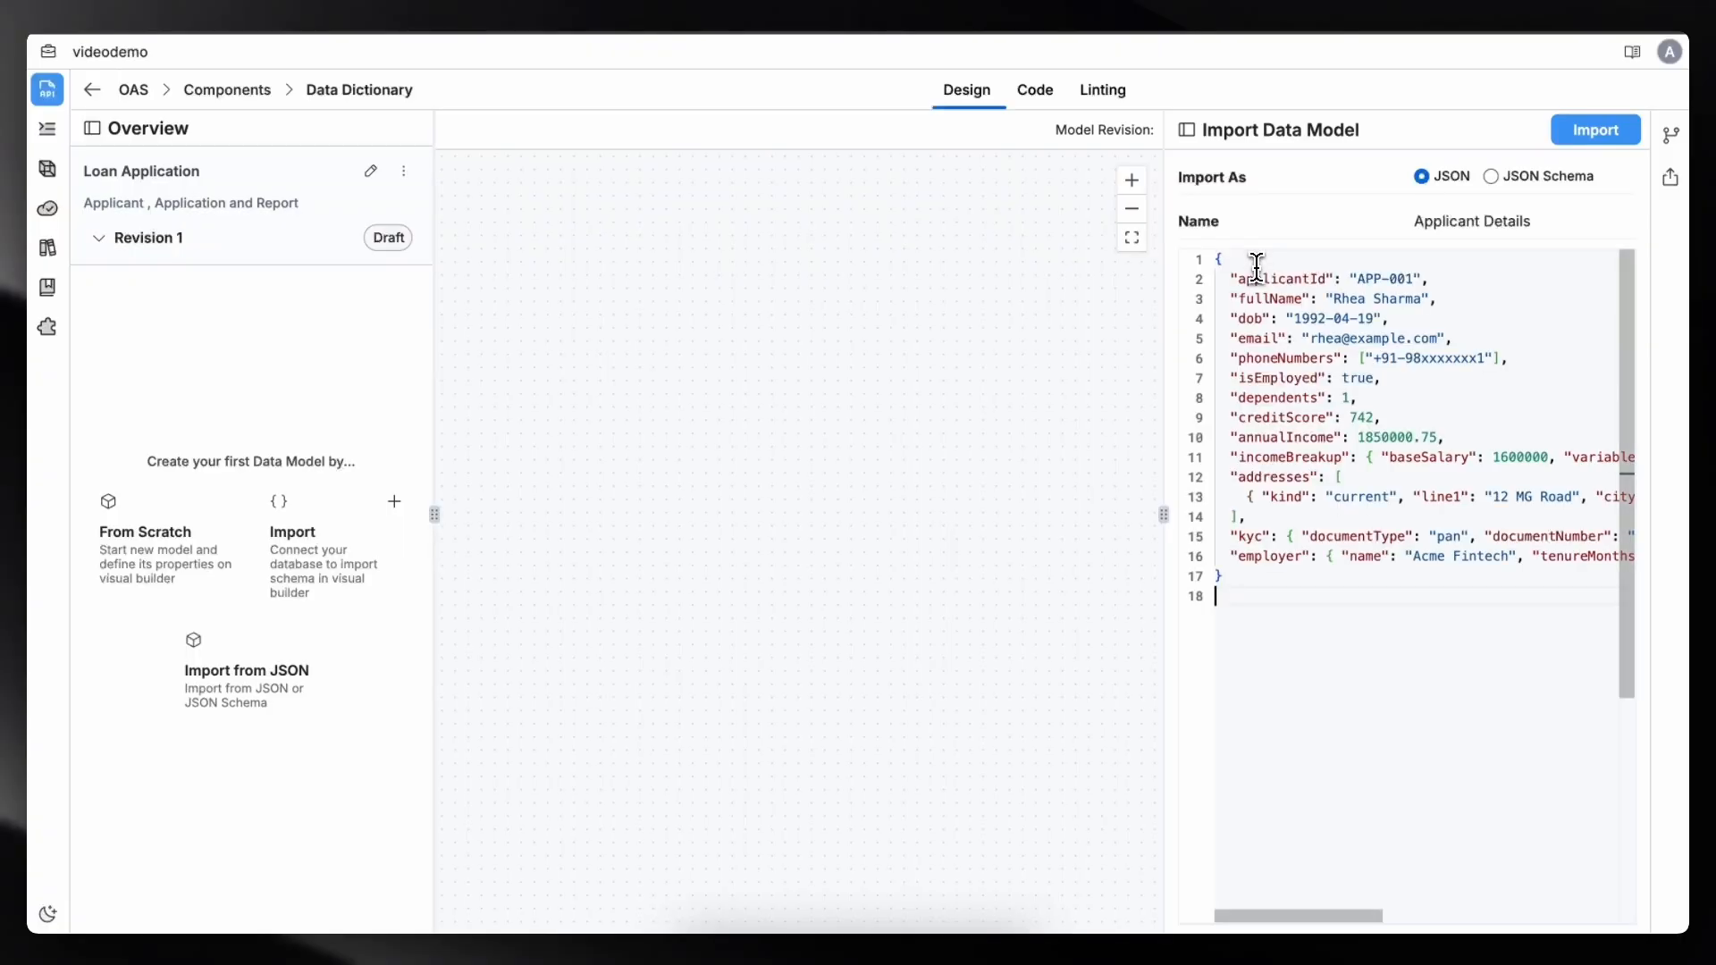
click(1591, 132)
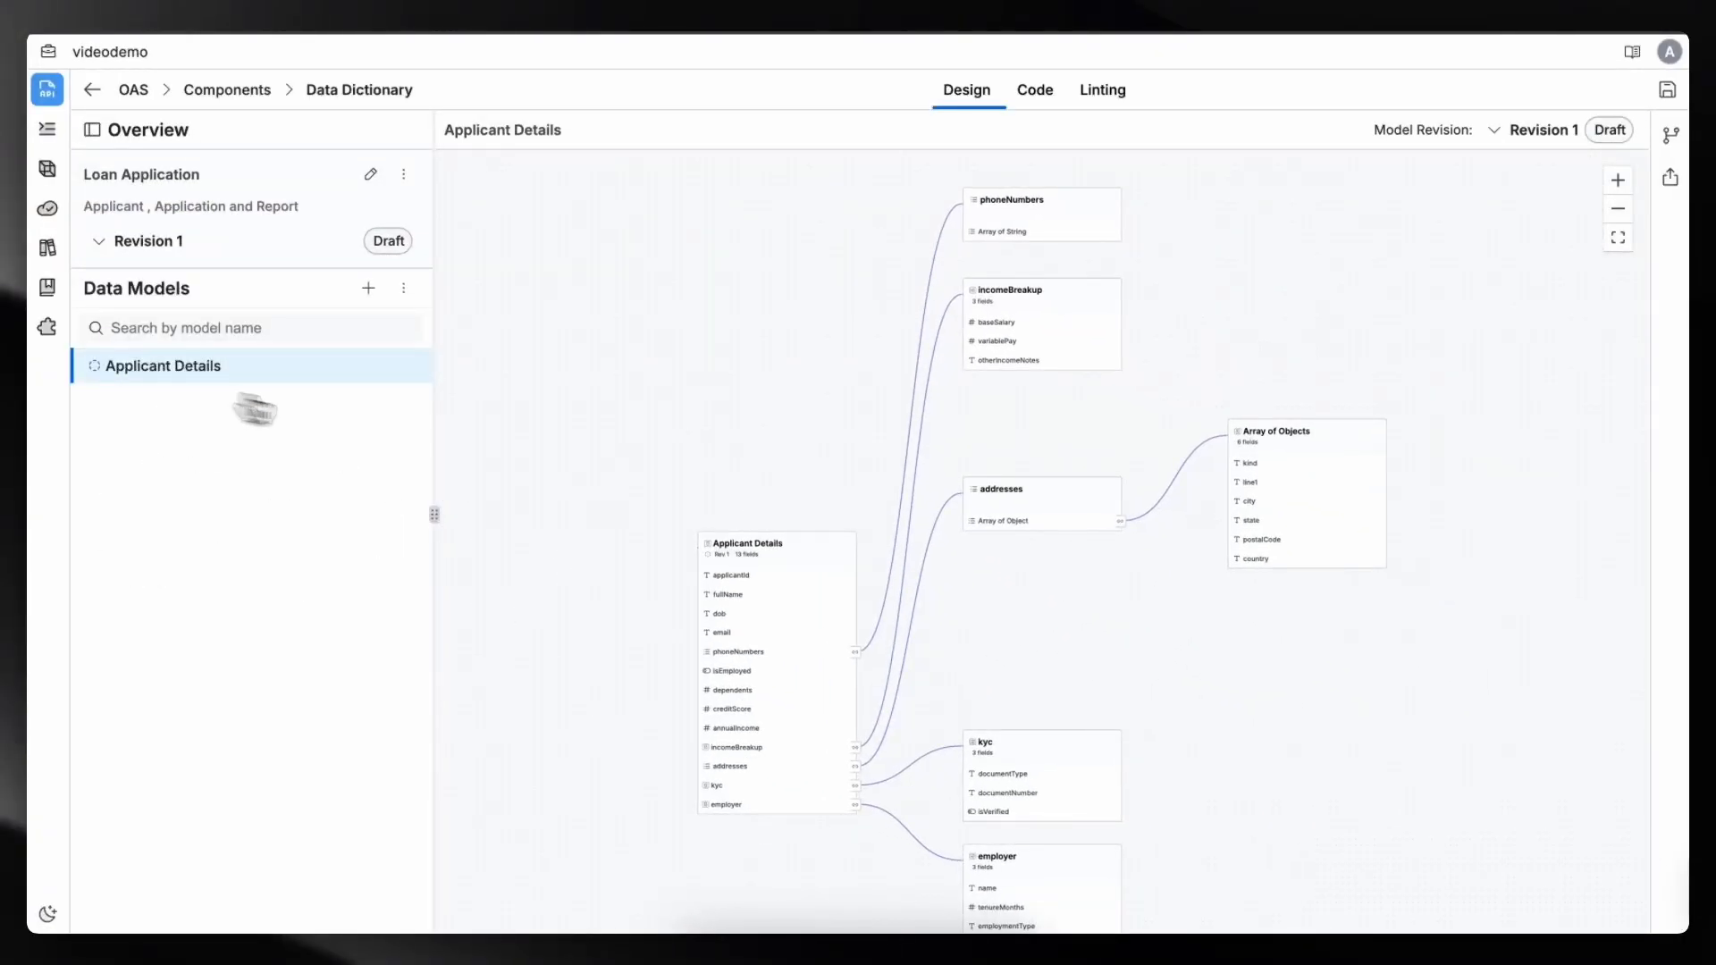
- Examine the generated Applicant Details diagram and its nested models for phoneNumbers, incomeBreakup, addresses, kyc and employer
drag(747, 465, 731, 359)
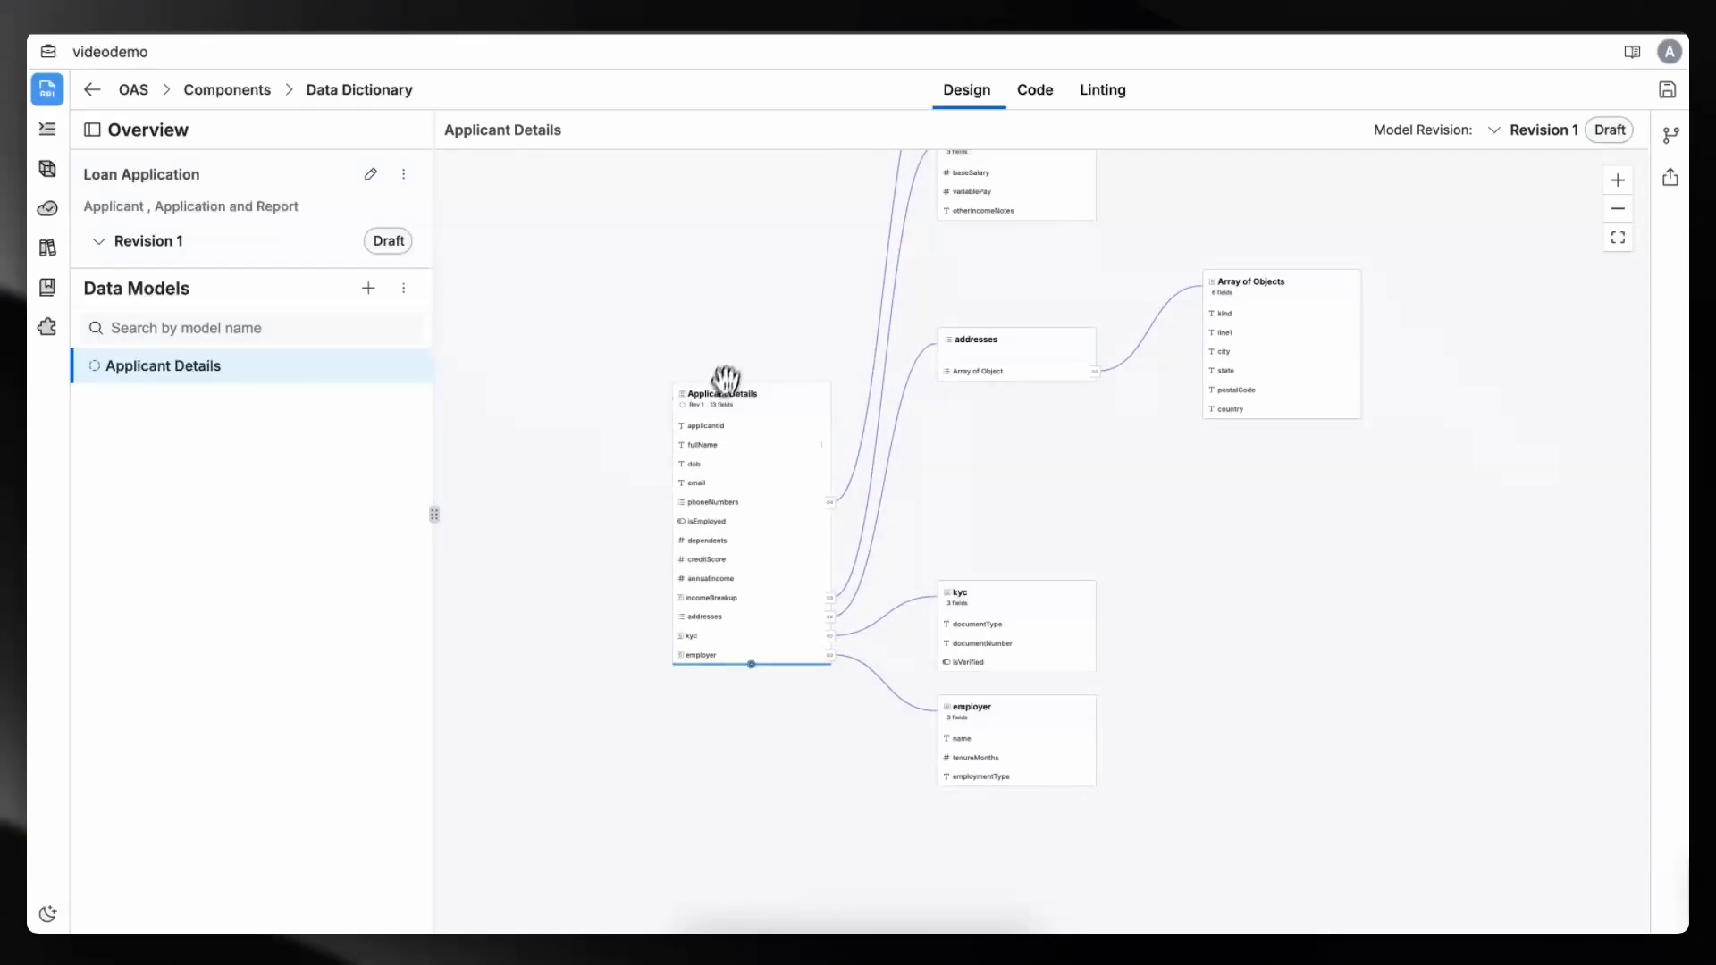
scroll(706, 444, up, 6)
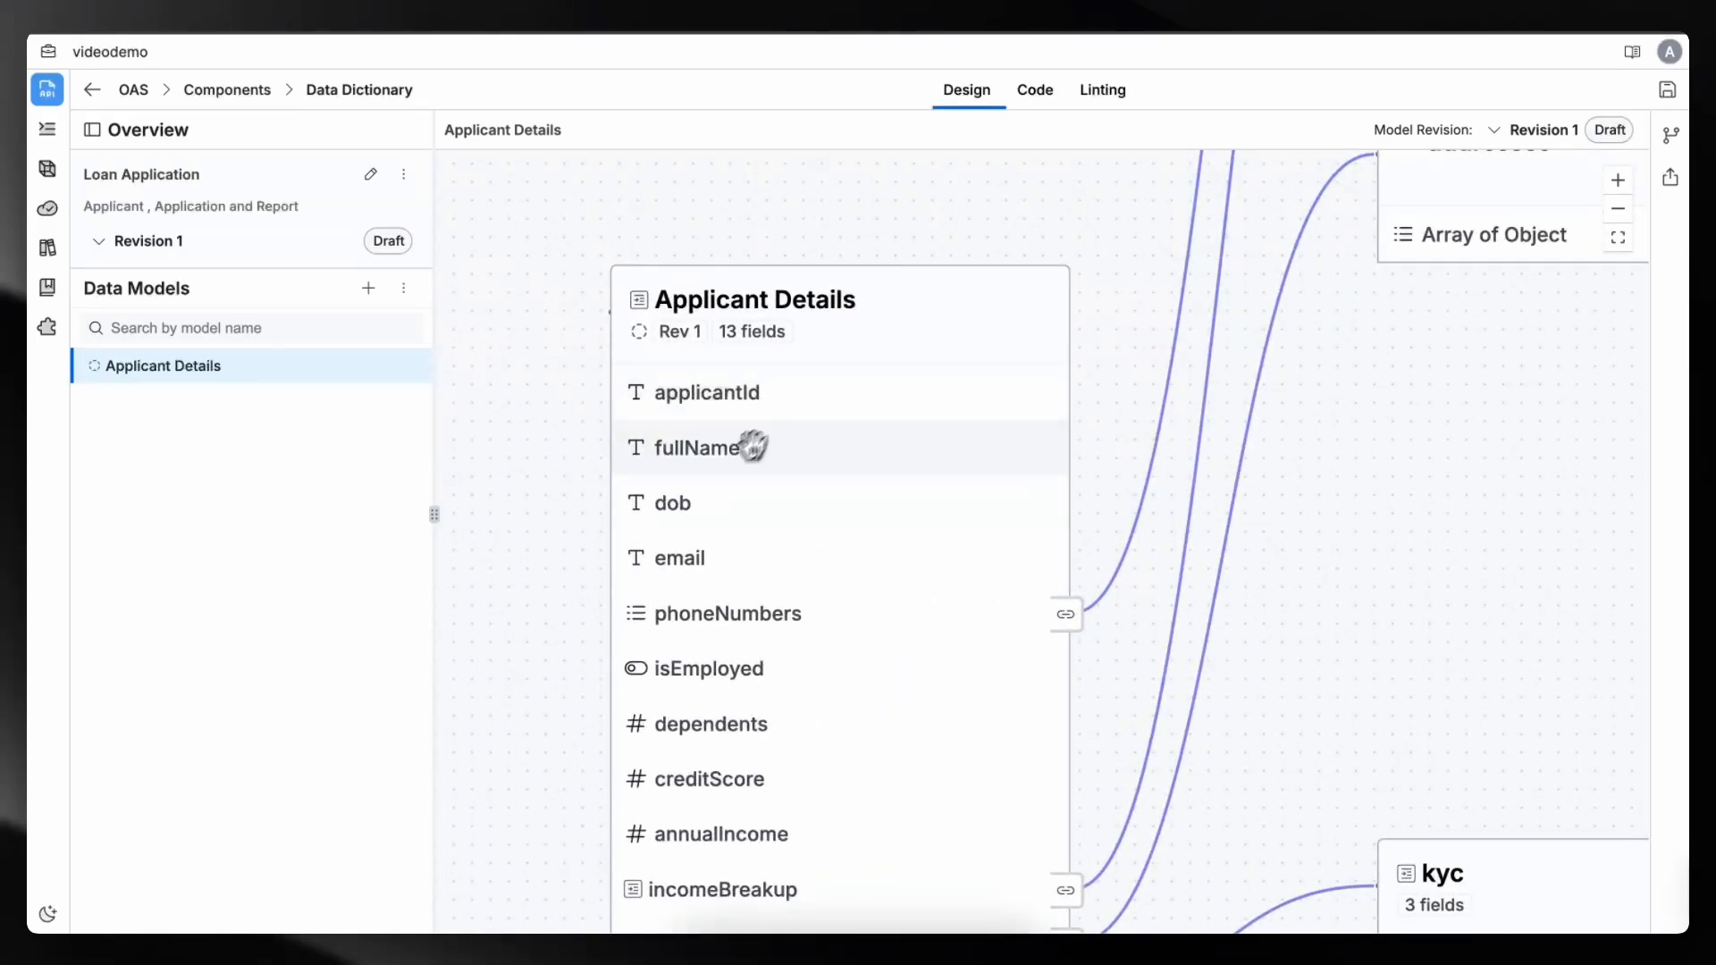
drag(537, 569, 537, 421)
drag(582, 506, 572, 452)
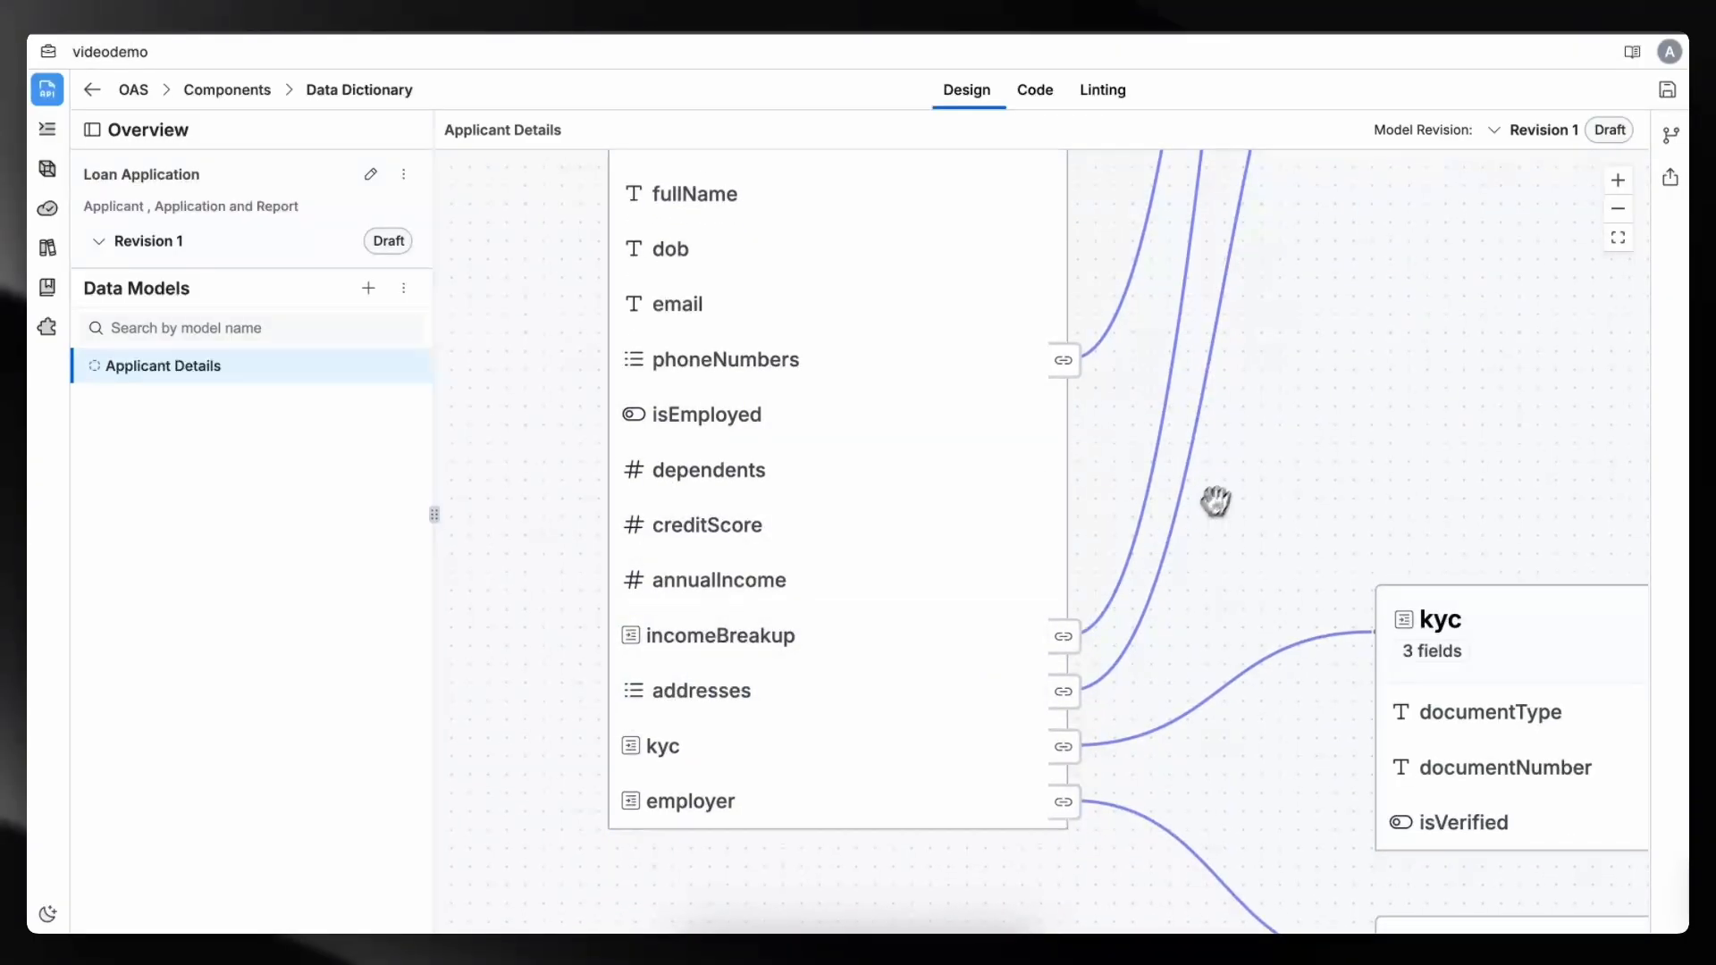
scroll(1214, 501, down, 5)
drag(1245, 486, 989, 809)
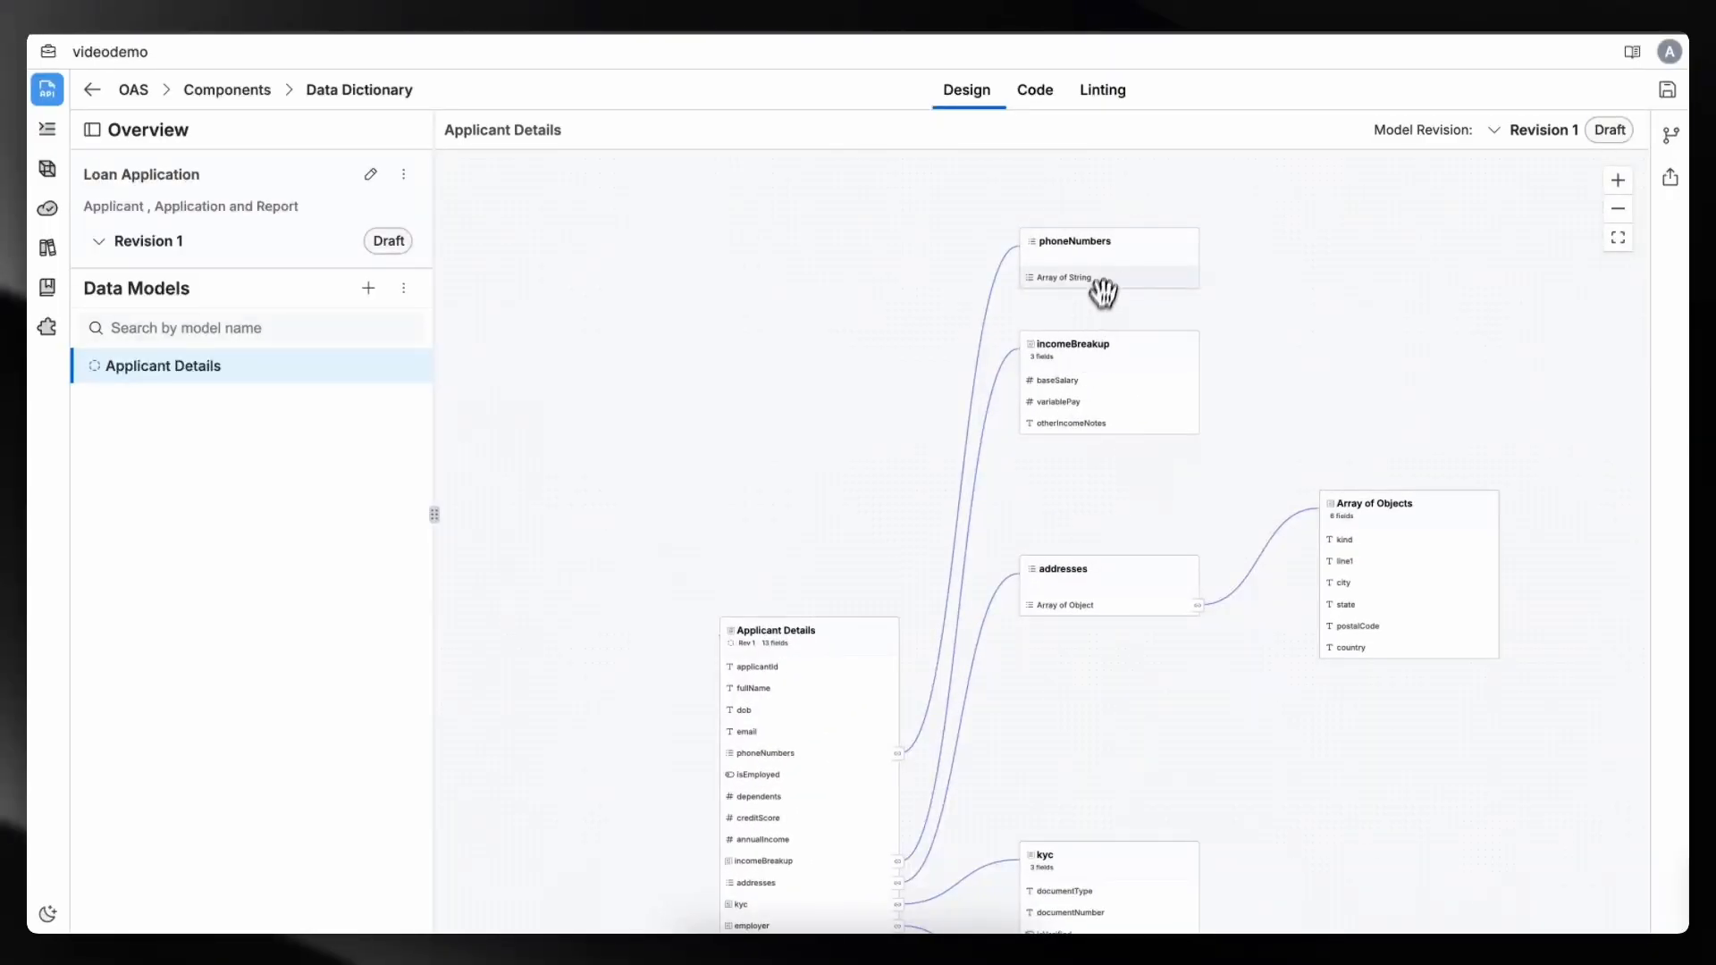
scroll(1102, 279, up, 5)
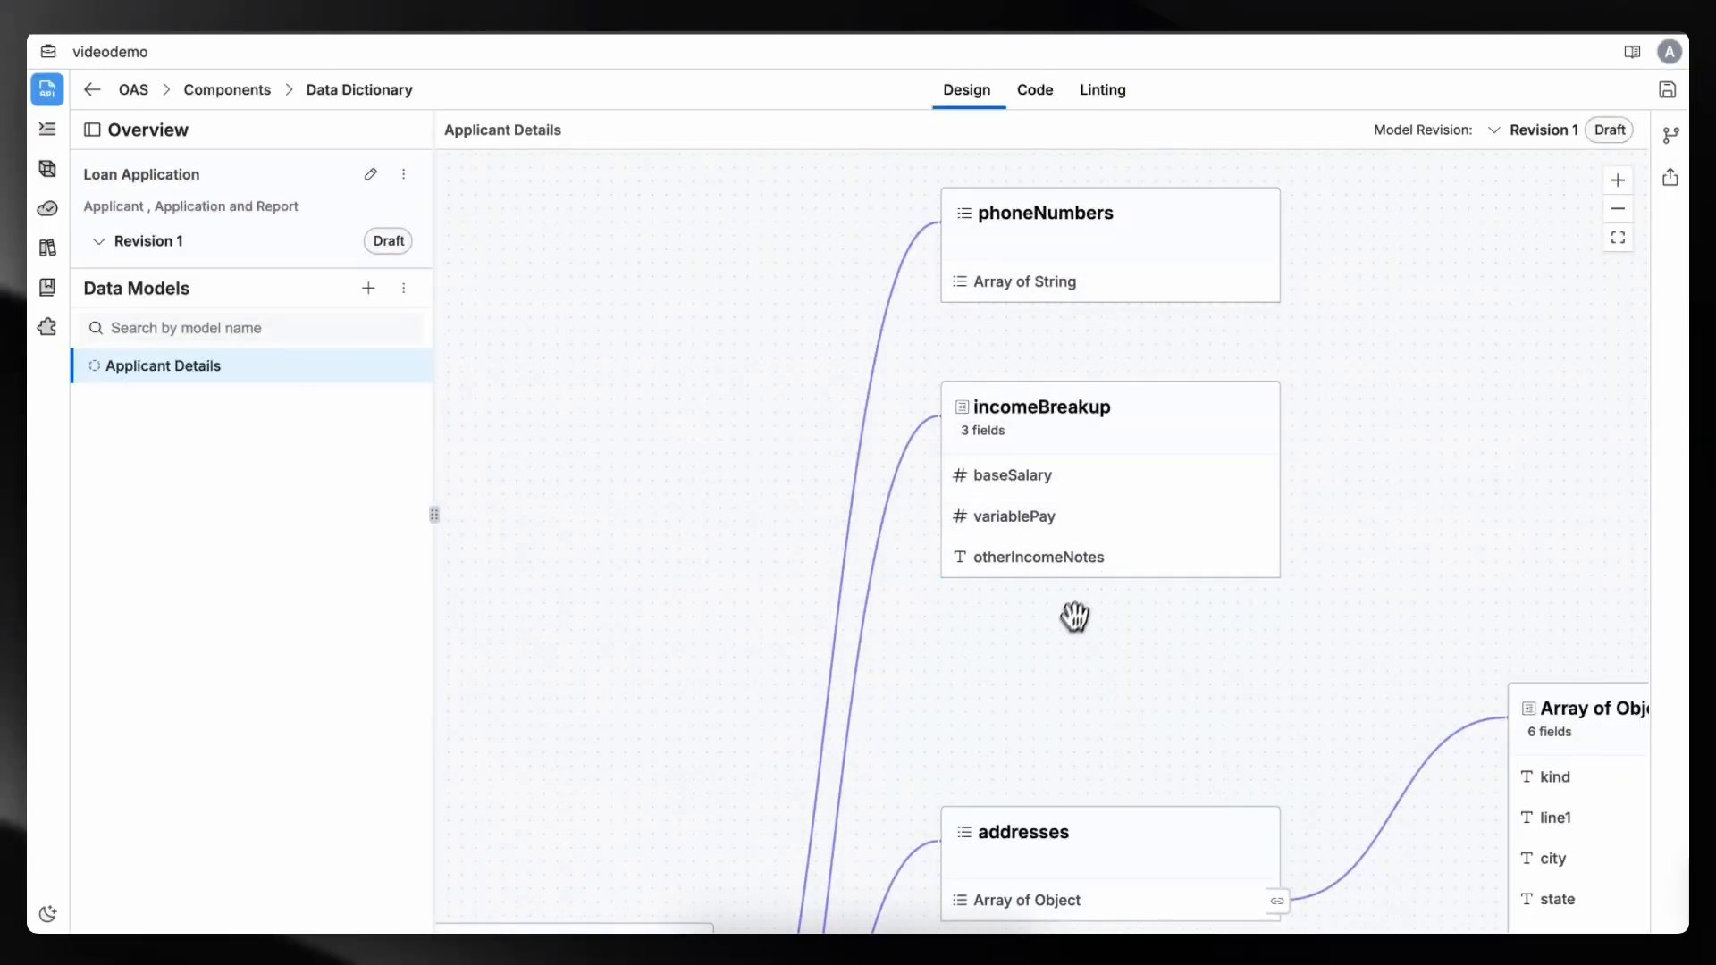
scroll(1062, 640, down, 3)
drag(1062, 644, 1008, 527)
drag(1020, 608, 996, 277)
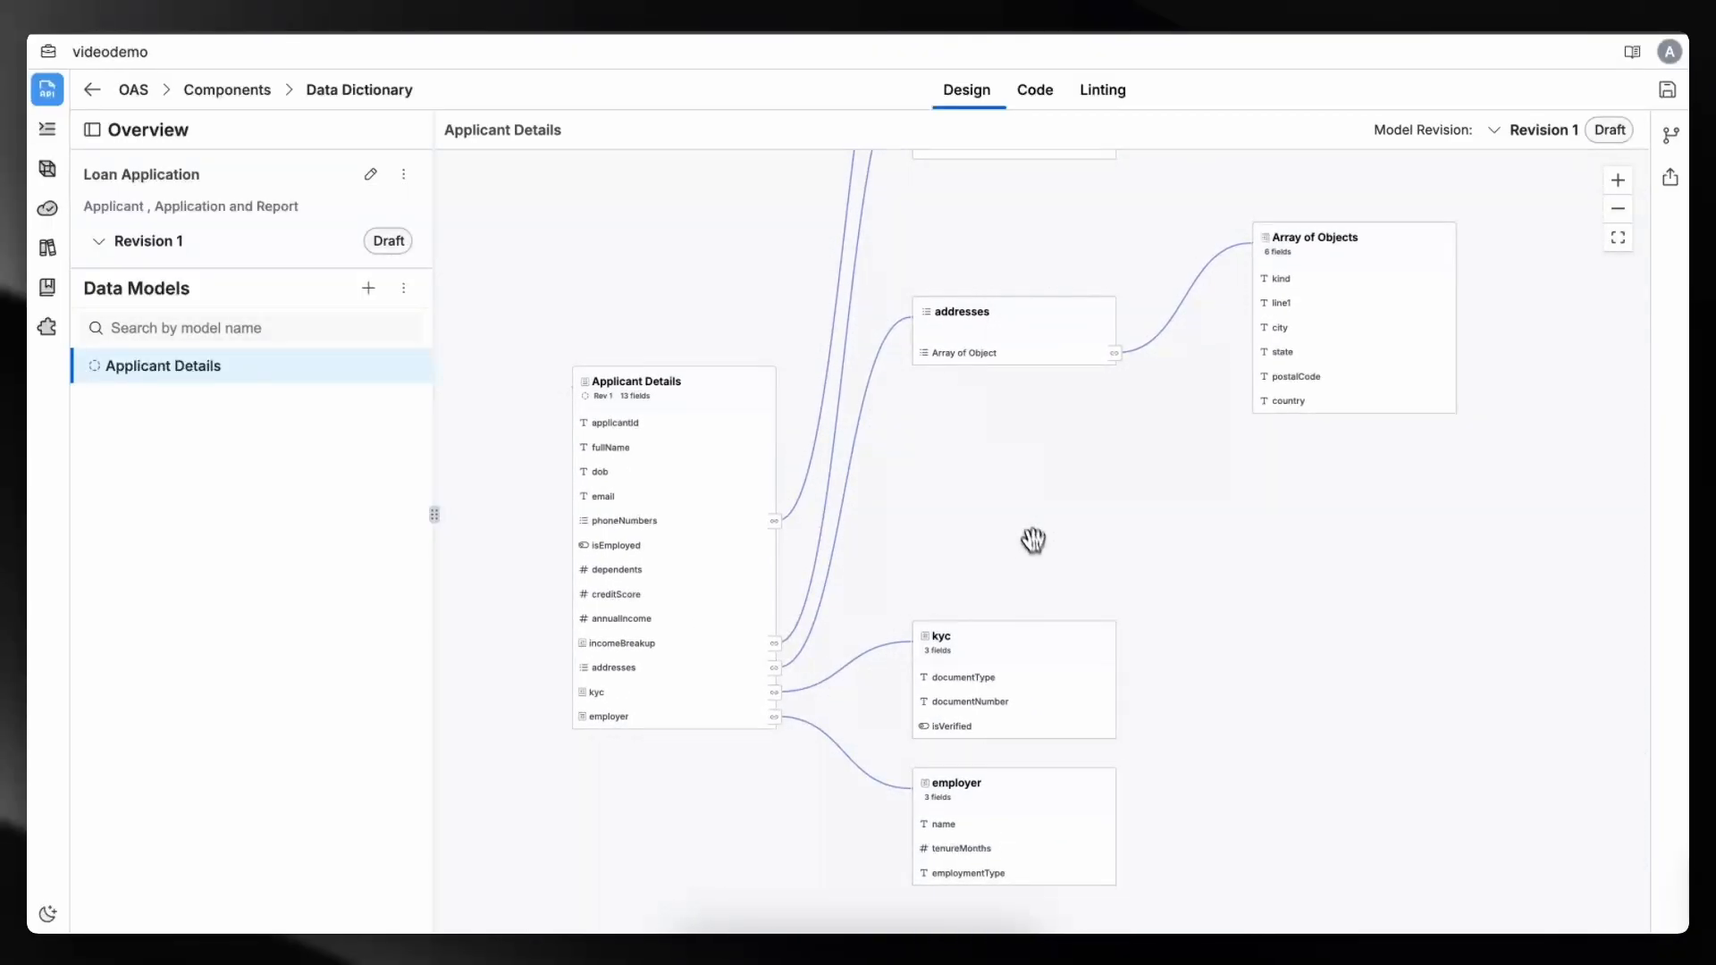
drag(1030, 539, 1027, 434)
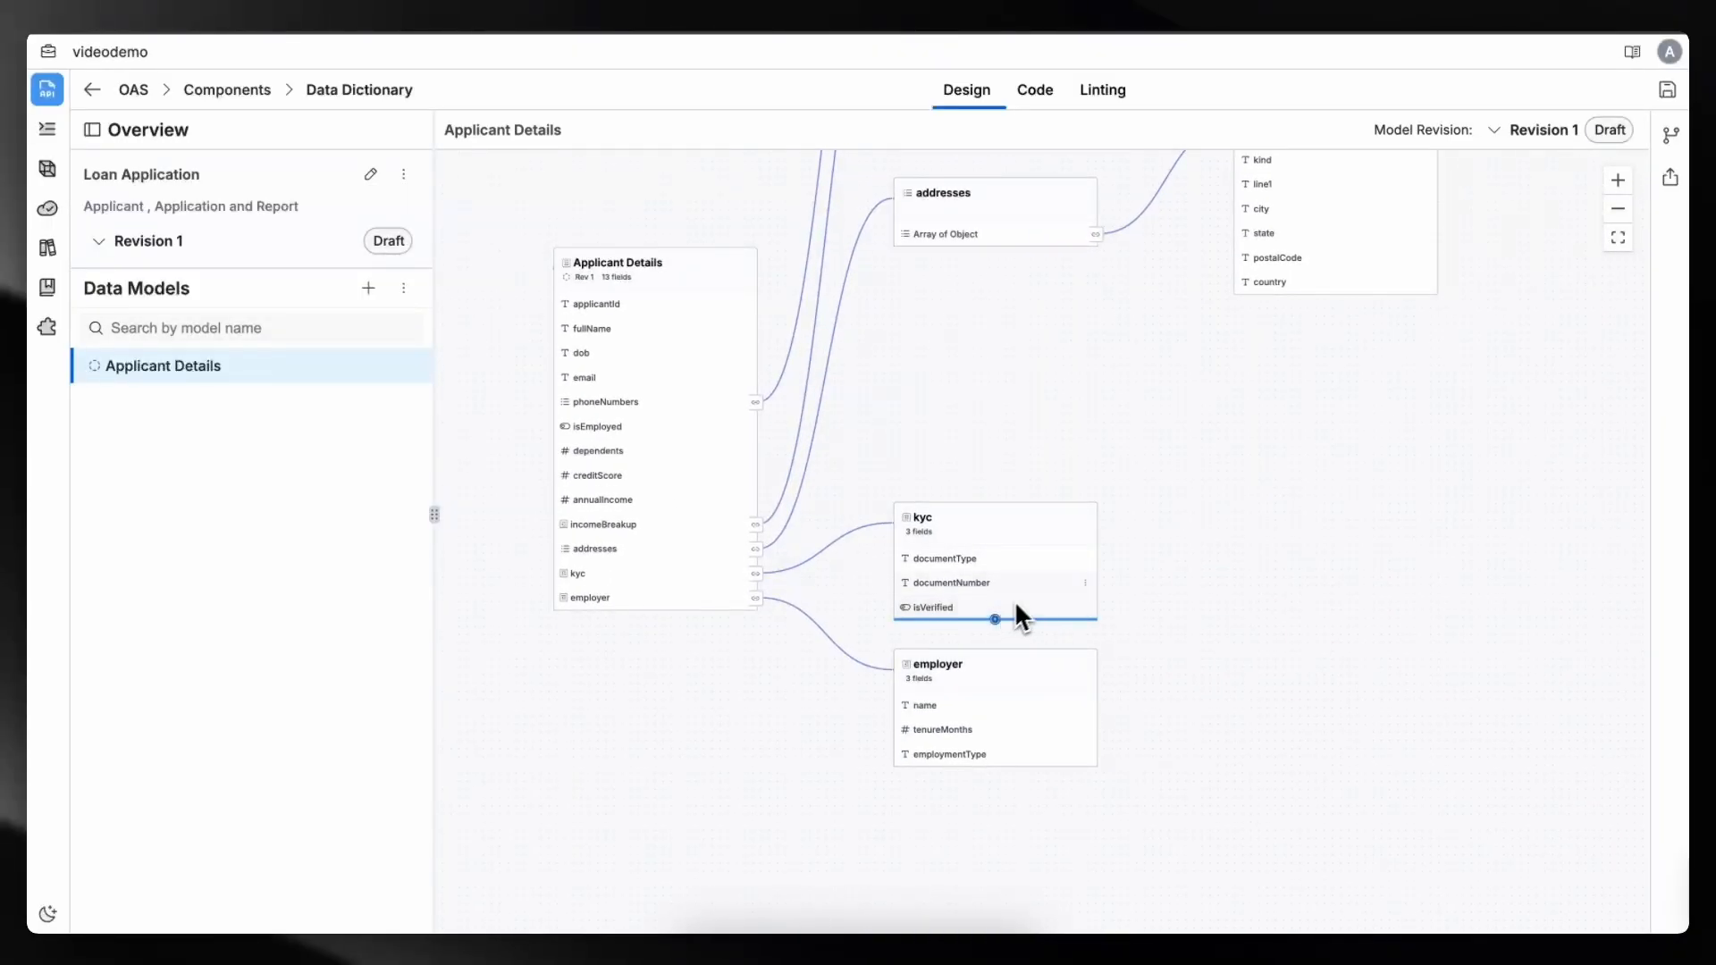
drag(1296, 518, 1275, 752)
scroll(1275, 752, down, 3)
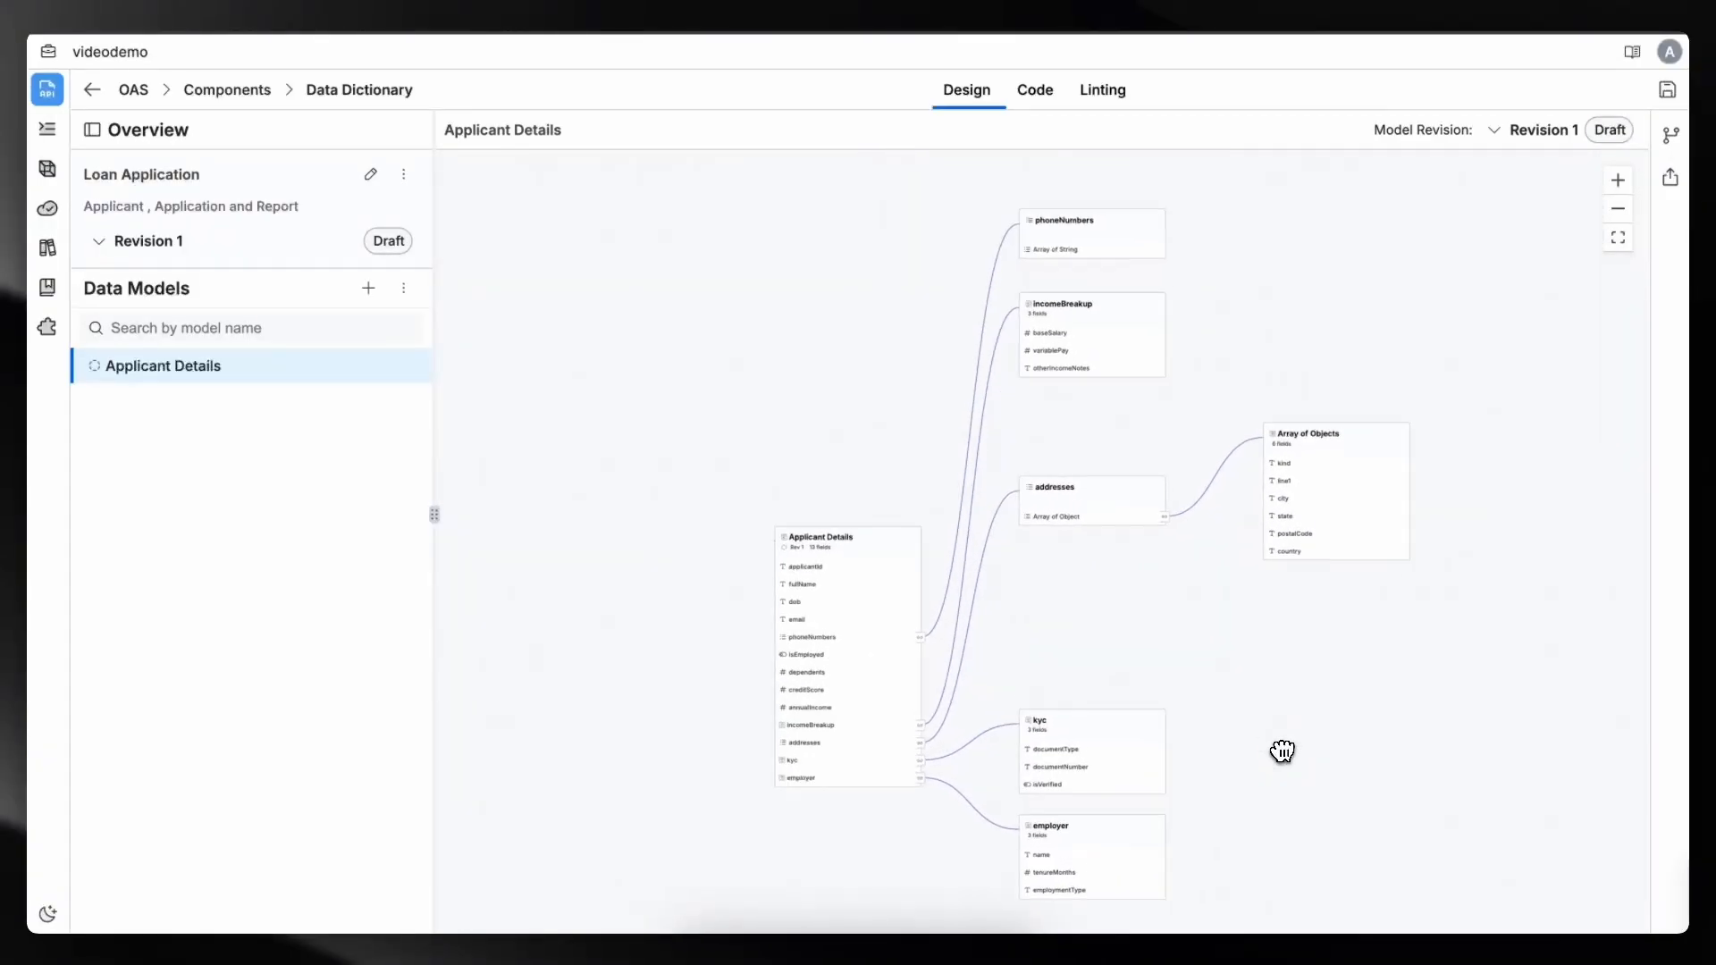
scroll(1282, 751, up, 2)
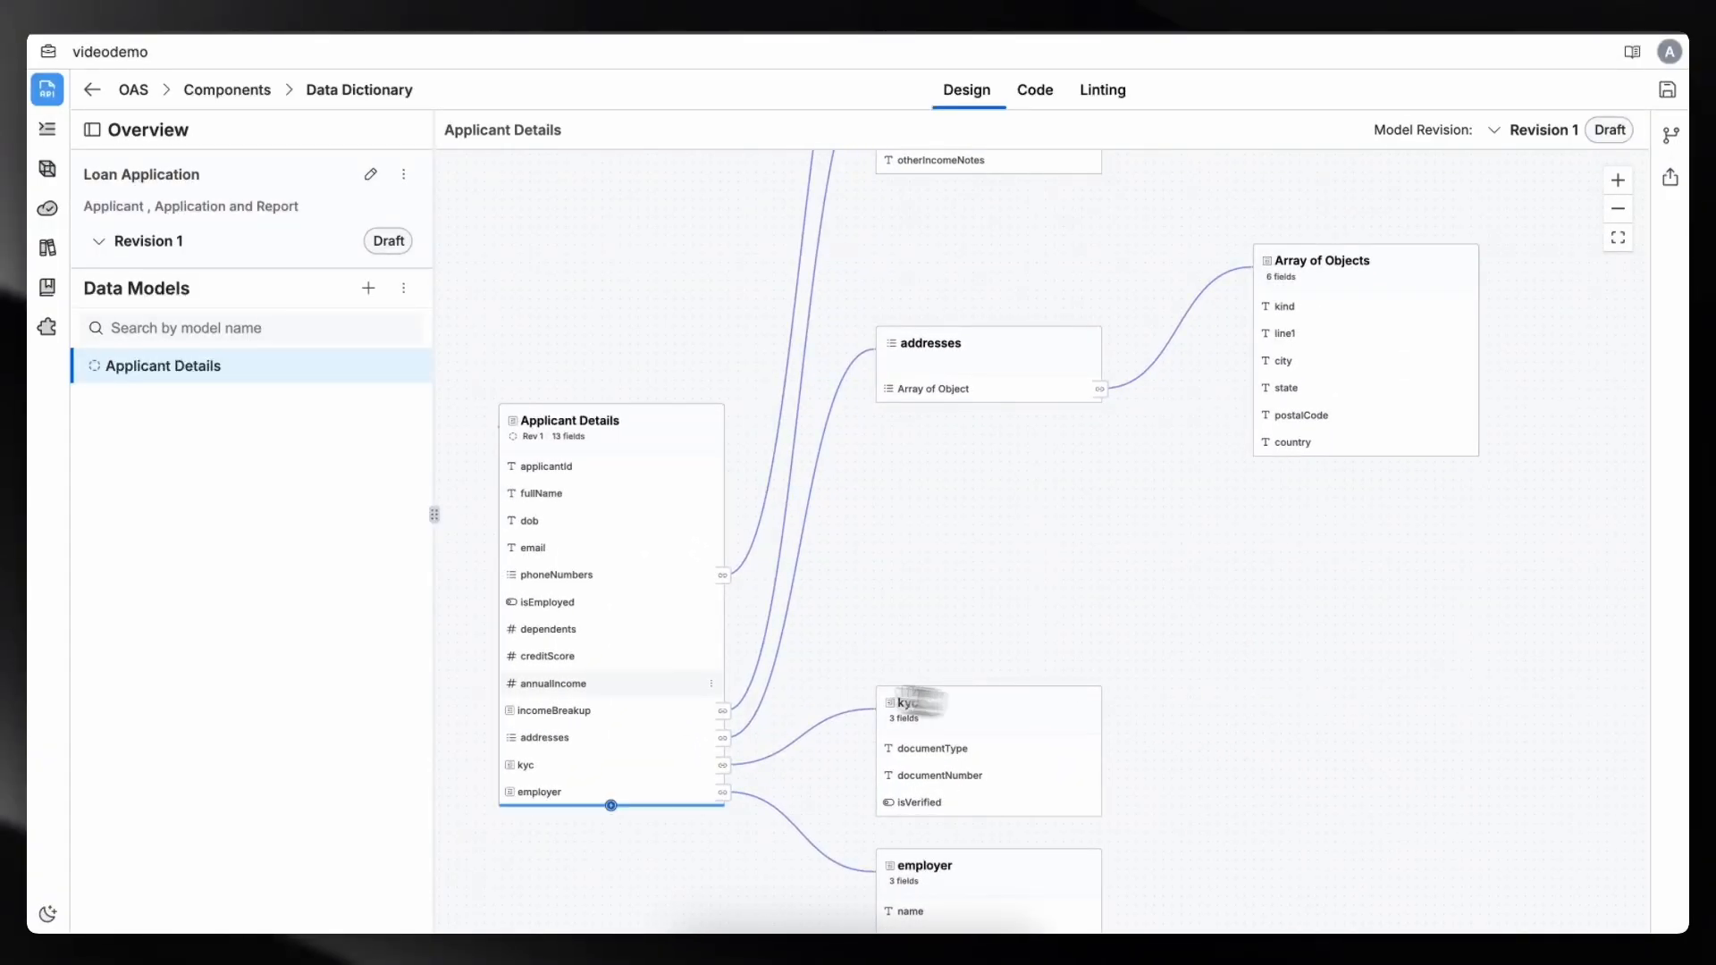
scroll(988, 693, up, 3)
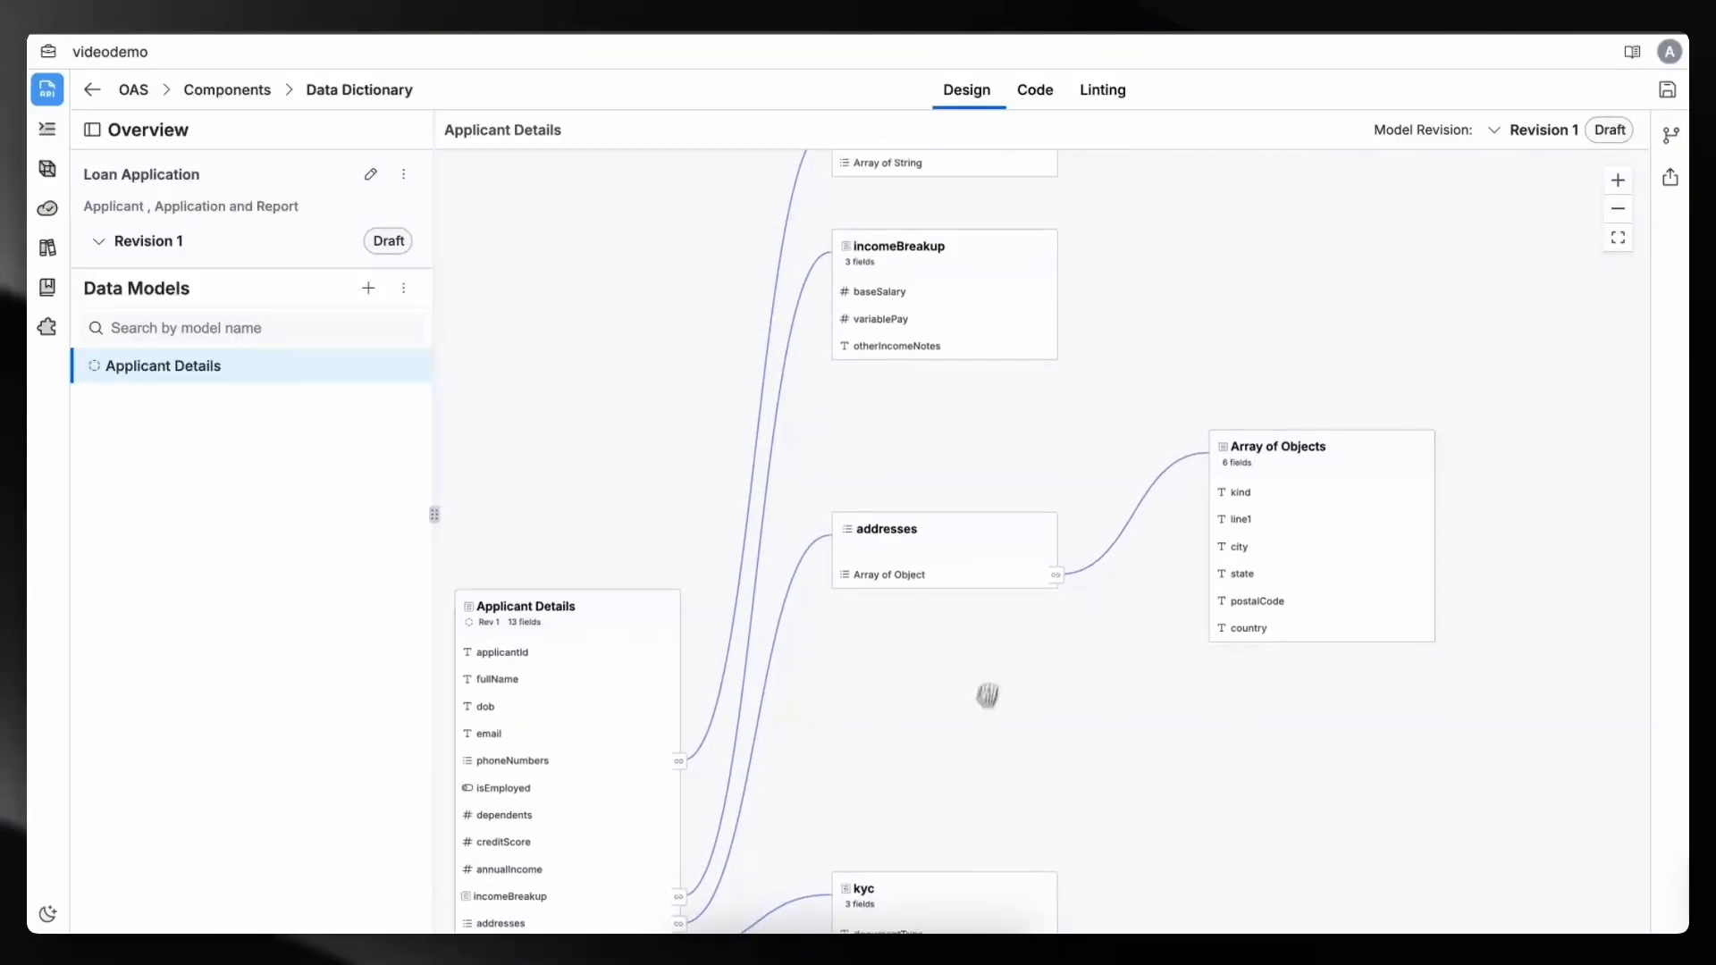
- Inspect the example values of the kind and line1 fields in the addresses array object
click(1249, 454)
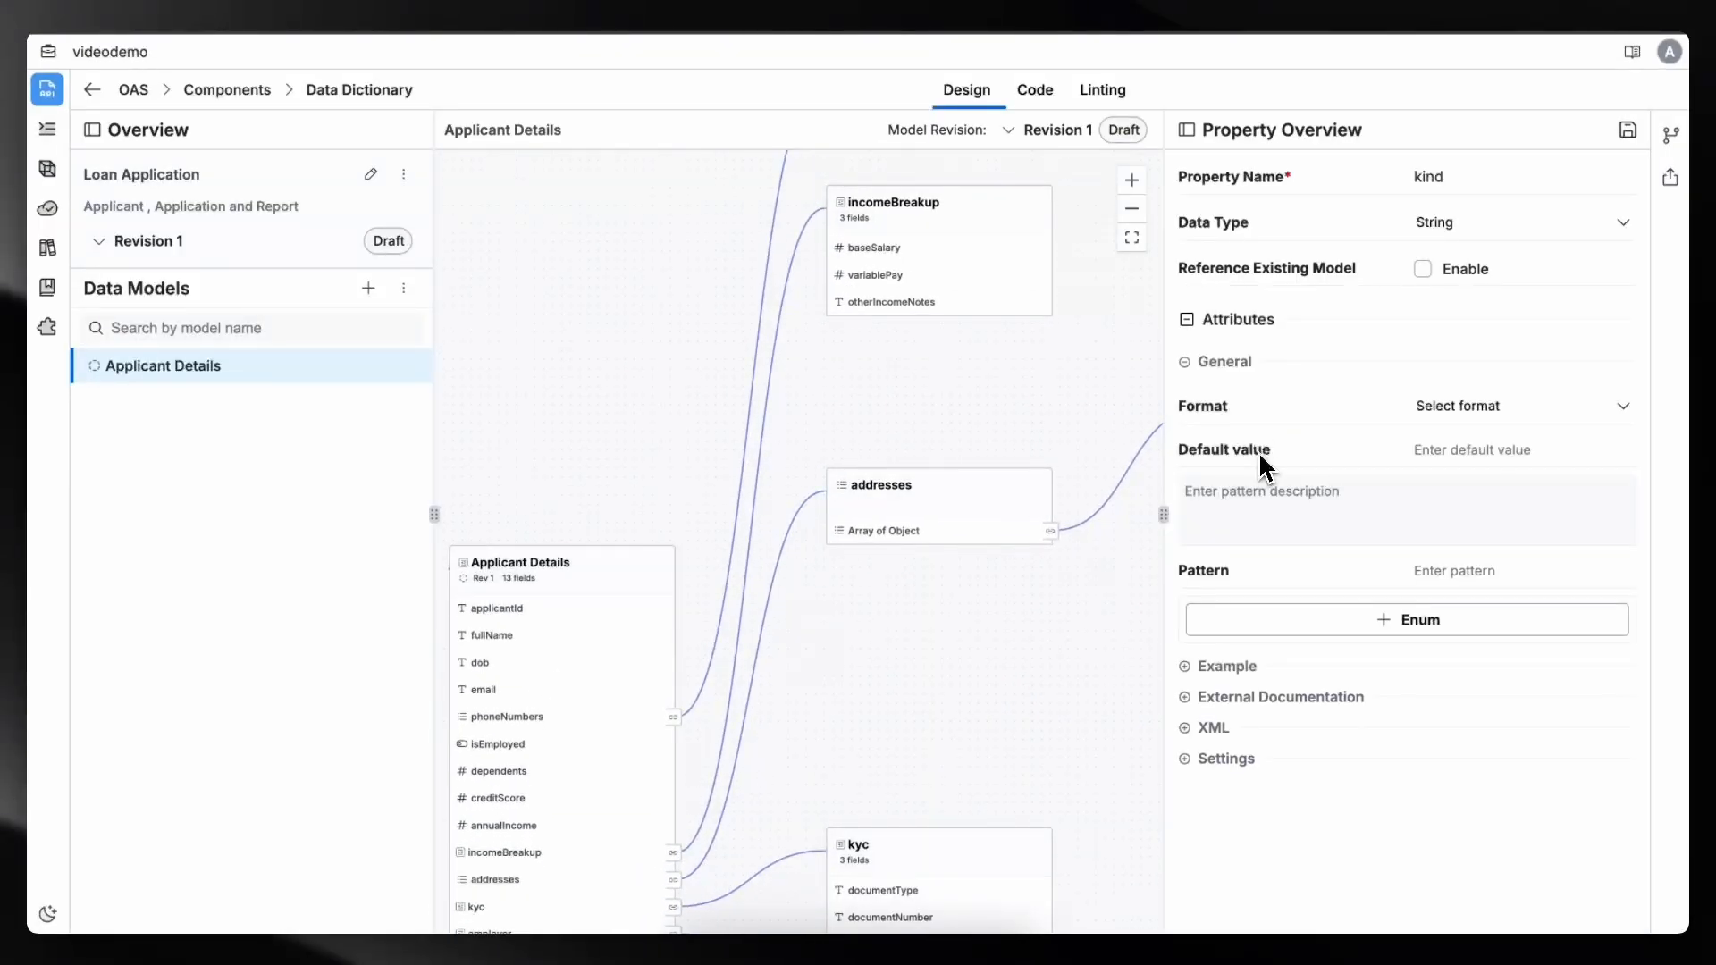
click(1197, 668)
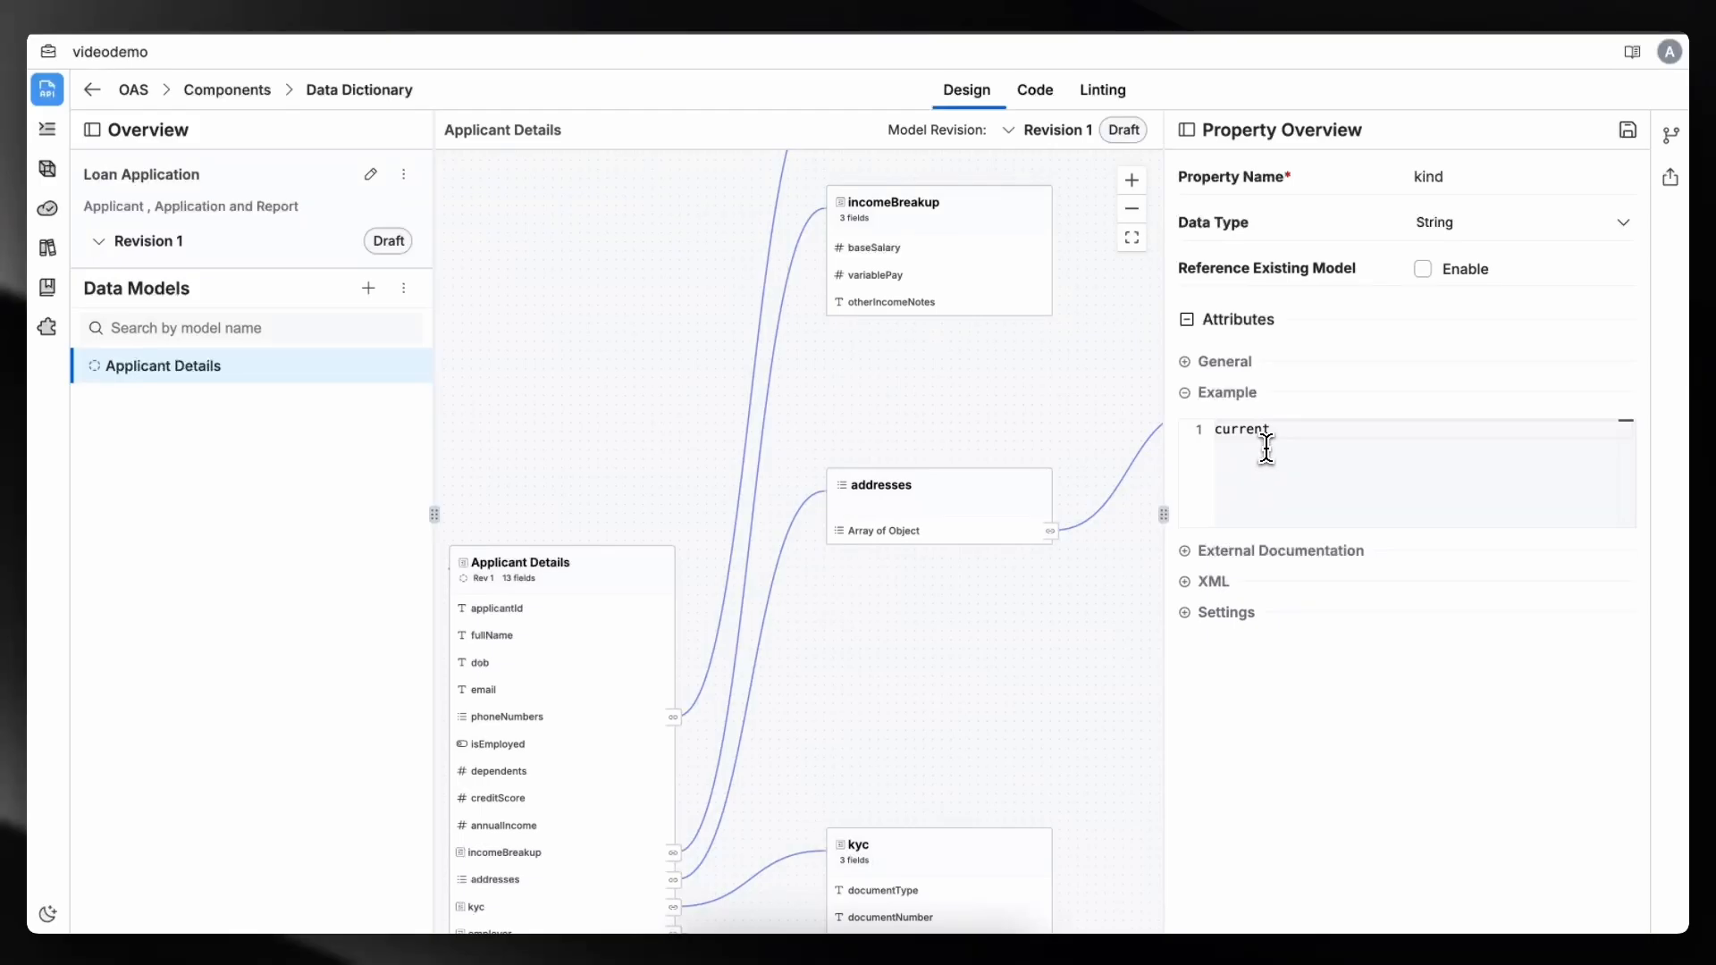
drag(1267, 446, 1191, 432)
scroll(956, 594, right, 4)
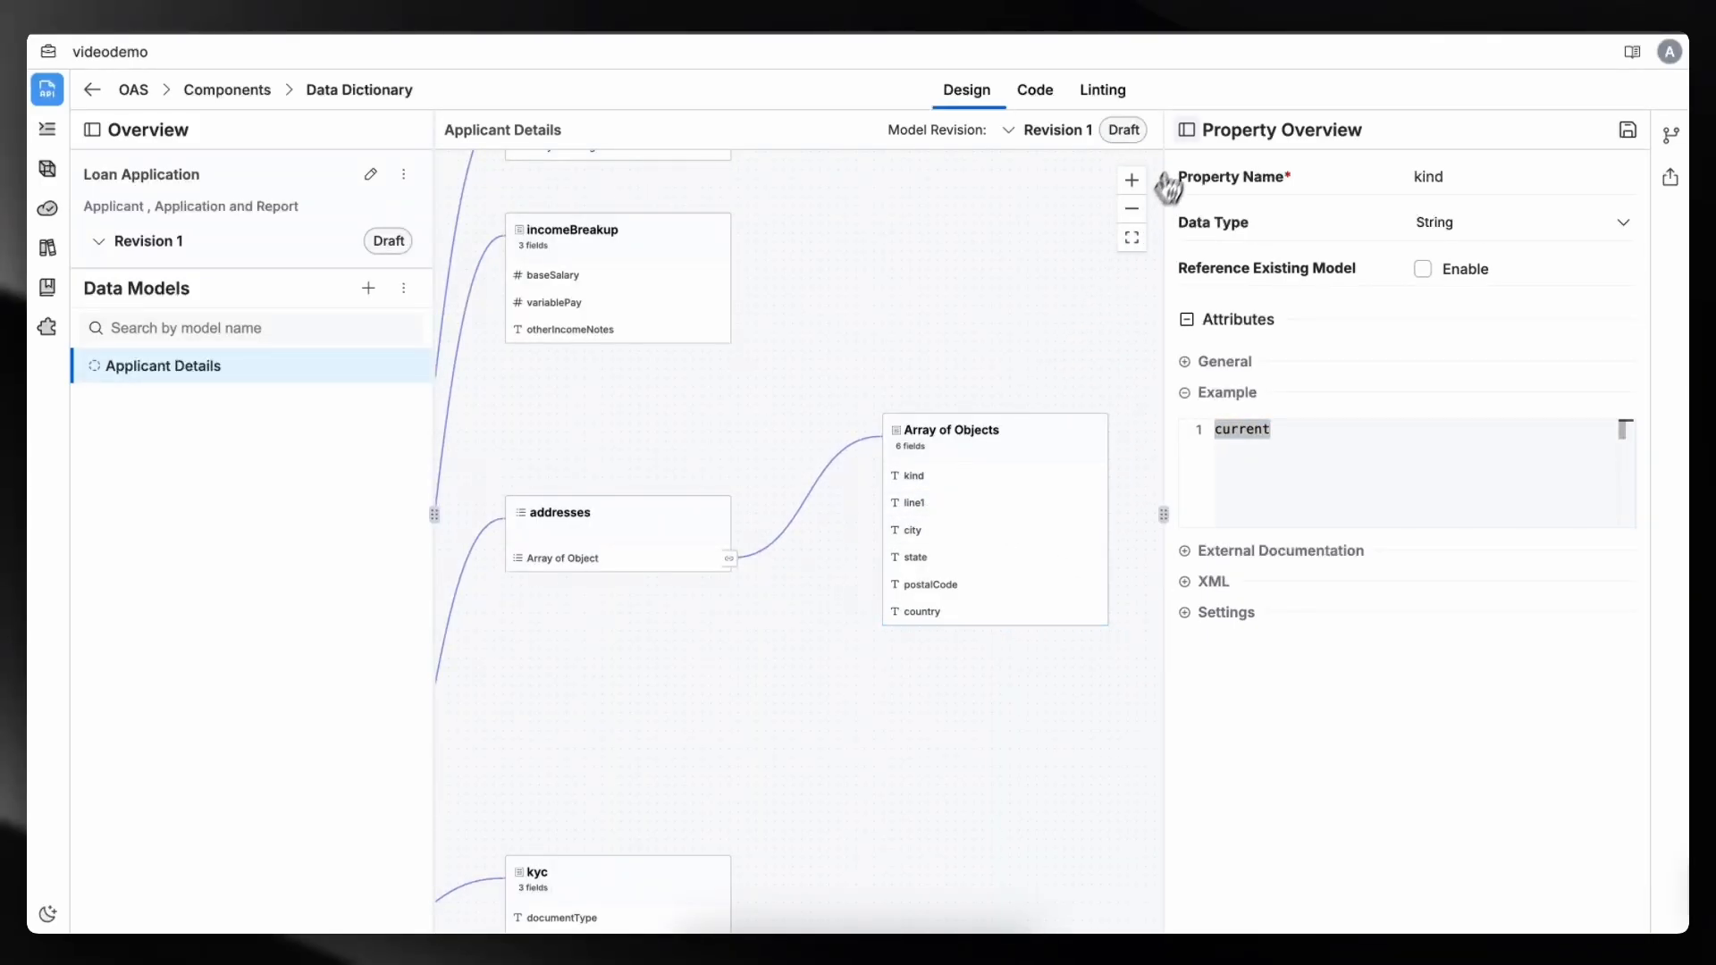
click(1186, 131)
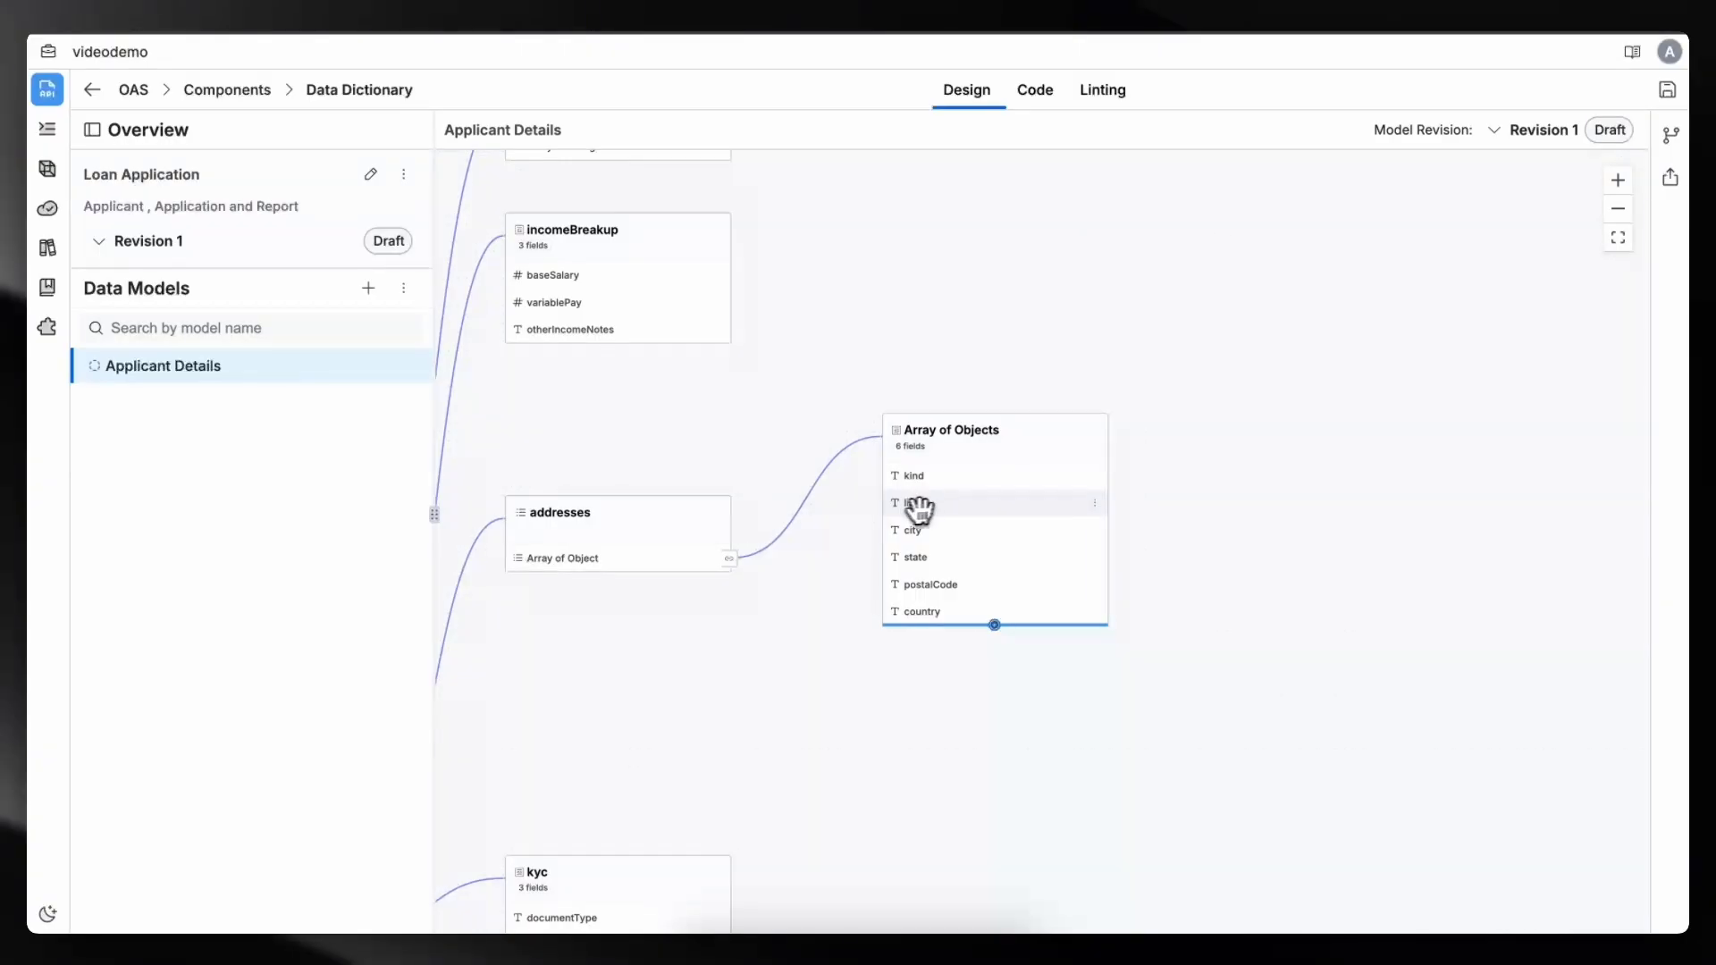
click(938, 504)
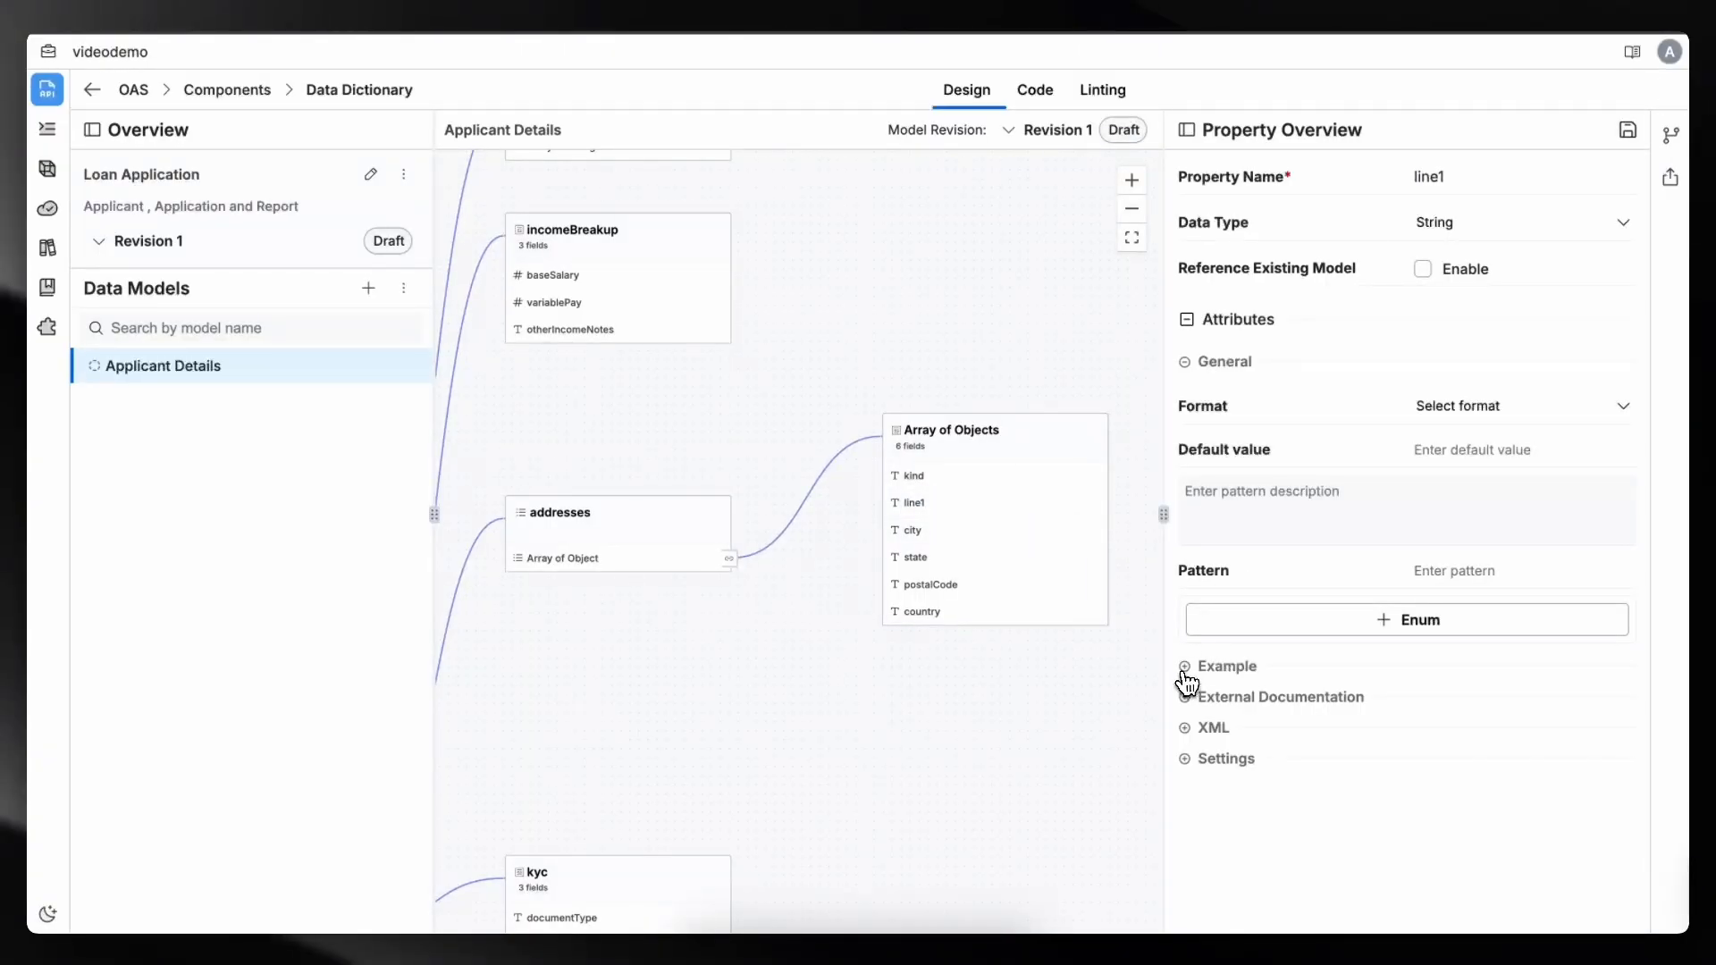
click(1184, 672)
drag(1275, 467, 1150, 435)
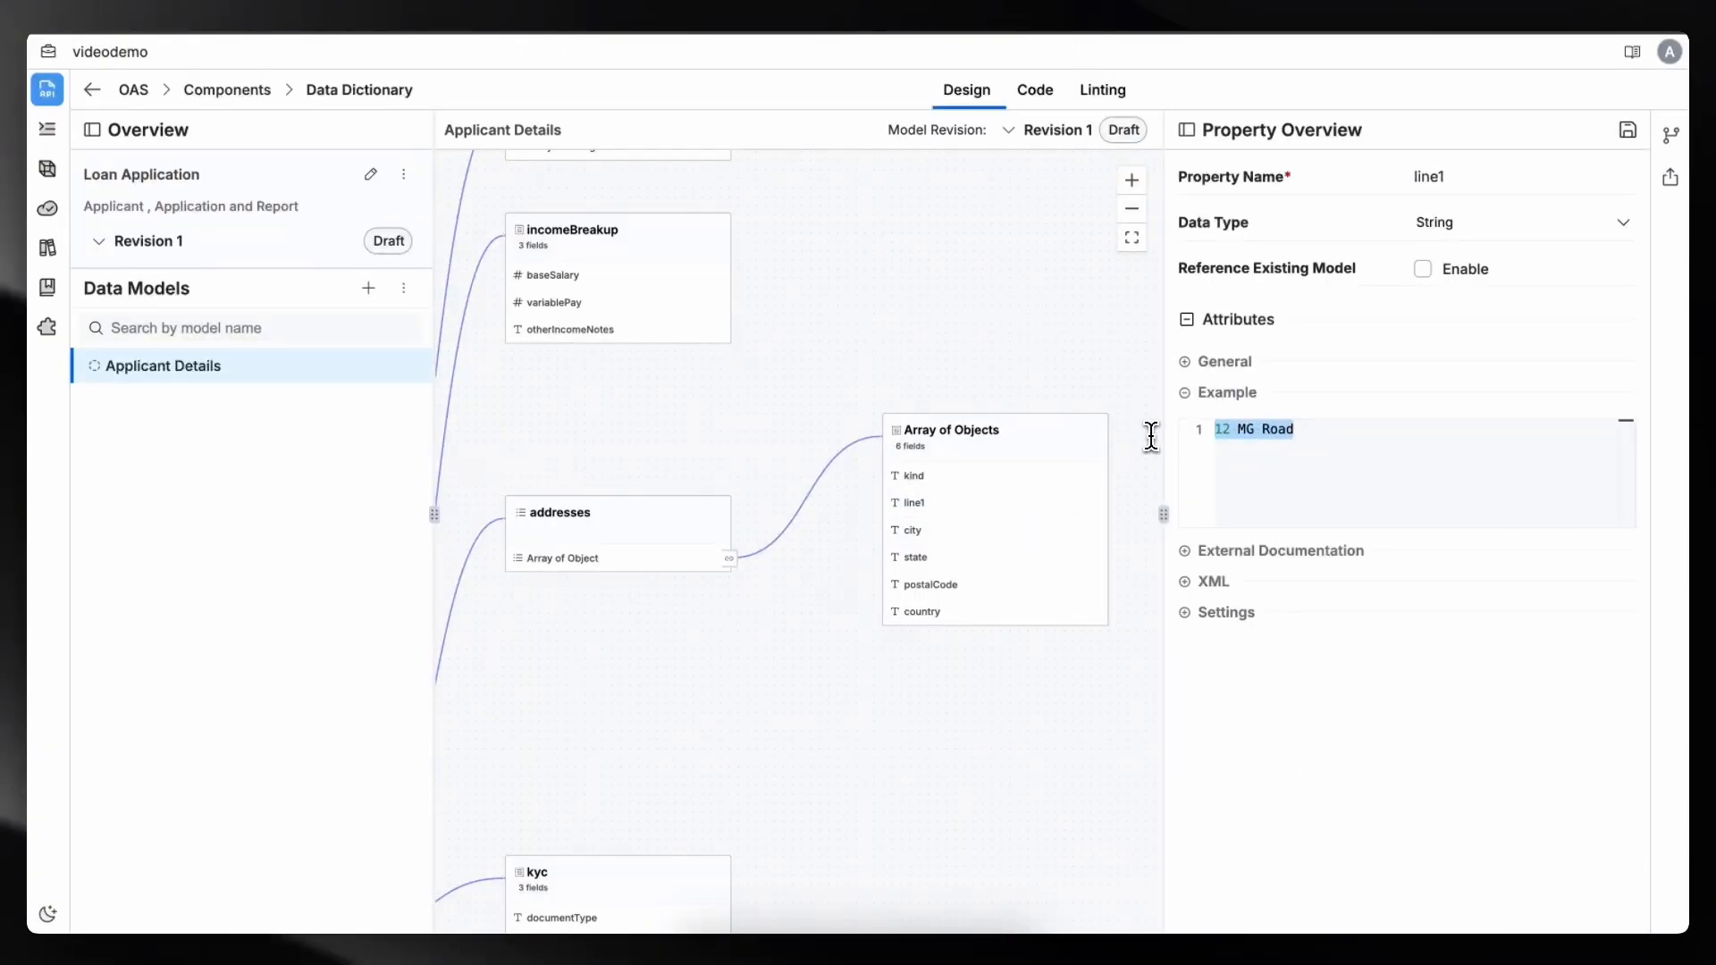
click(1244, 735)
click(1186, 130)
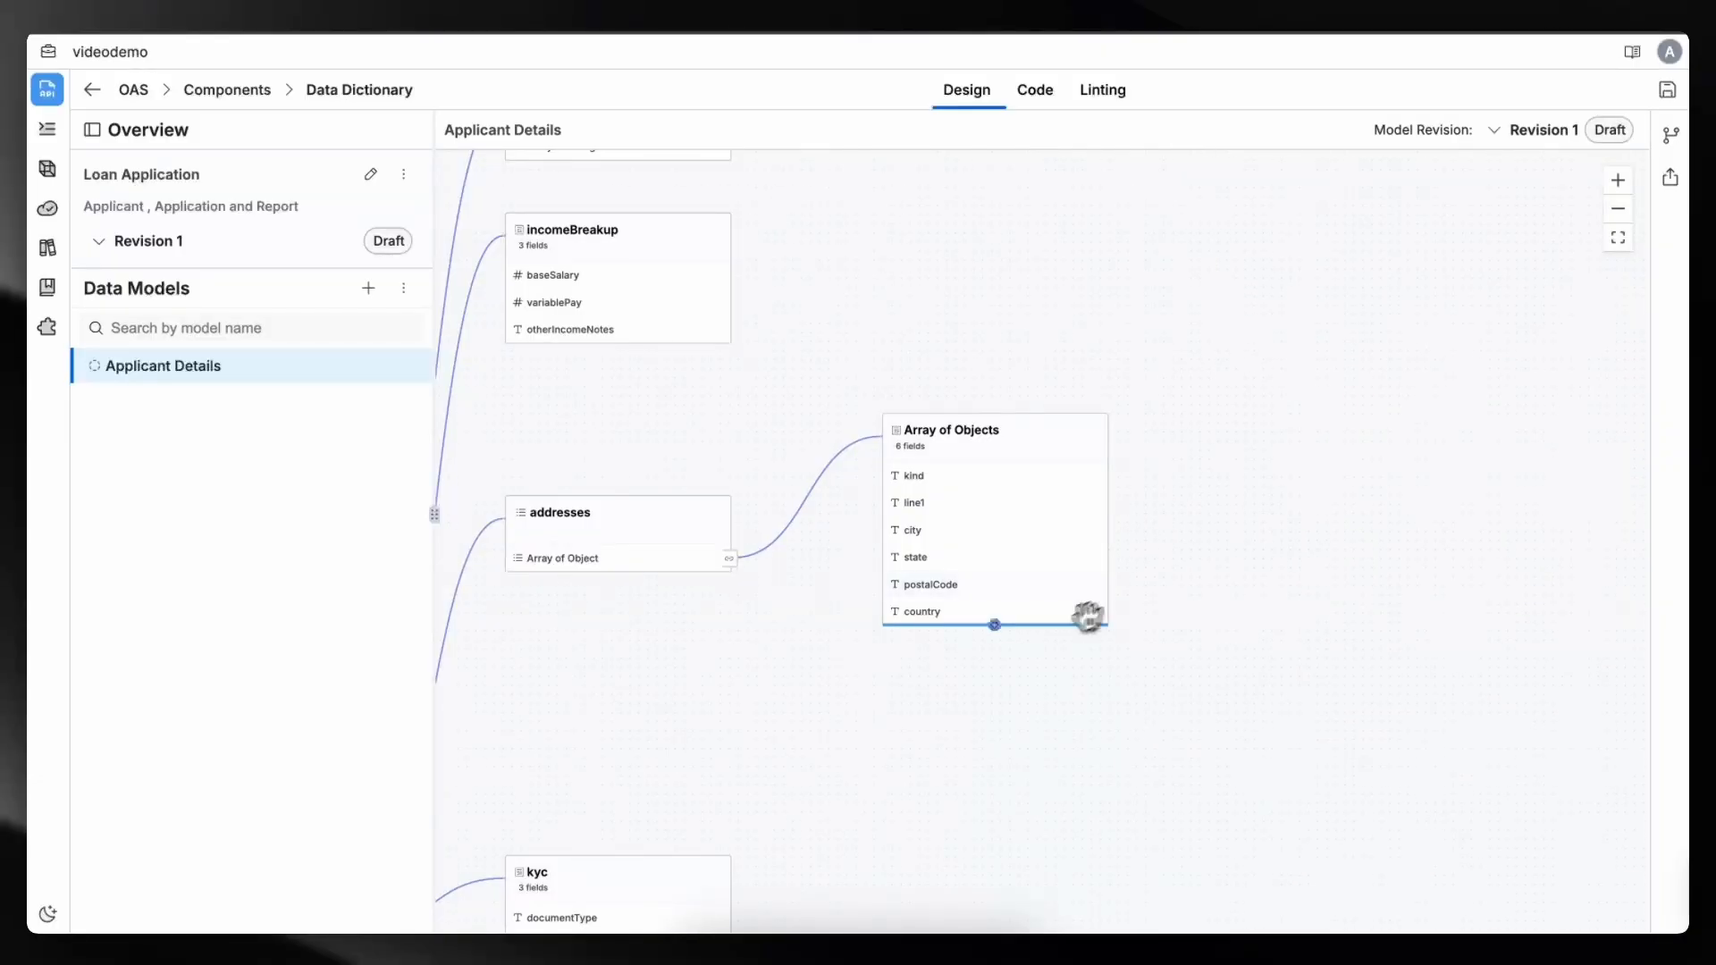
- Inspect the example value of the country field in the addresses array object
click(945, 612)
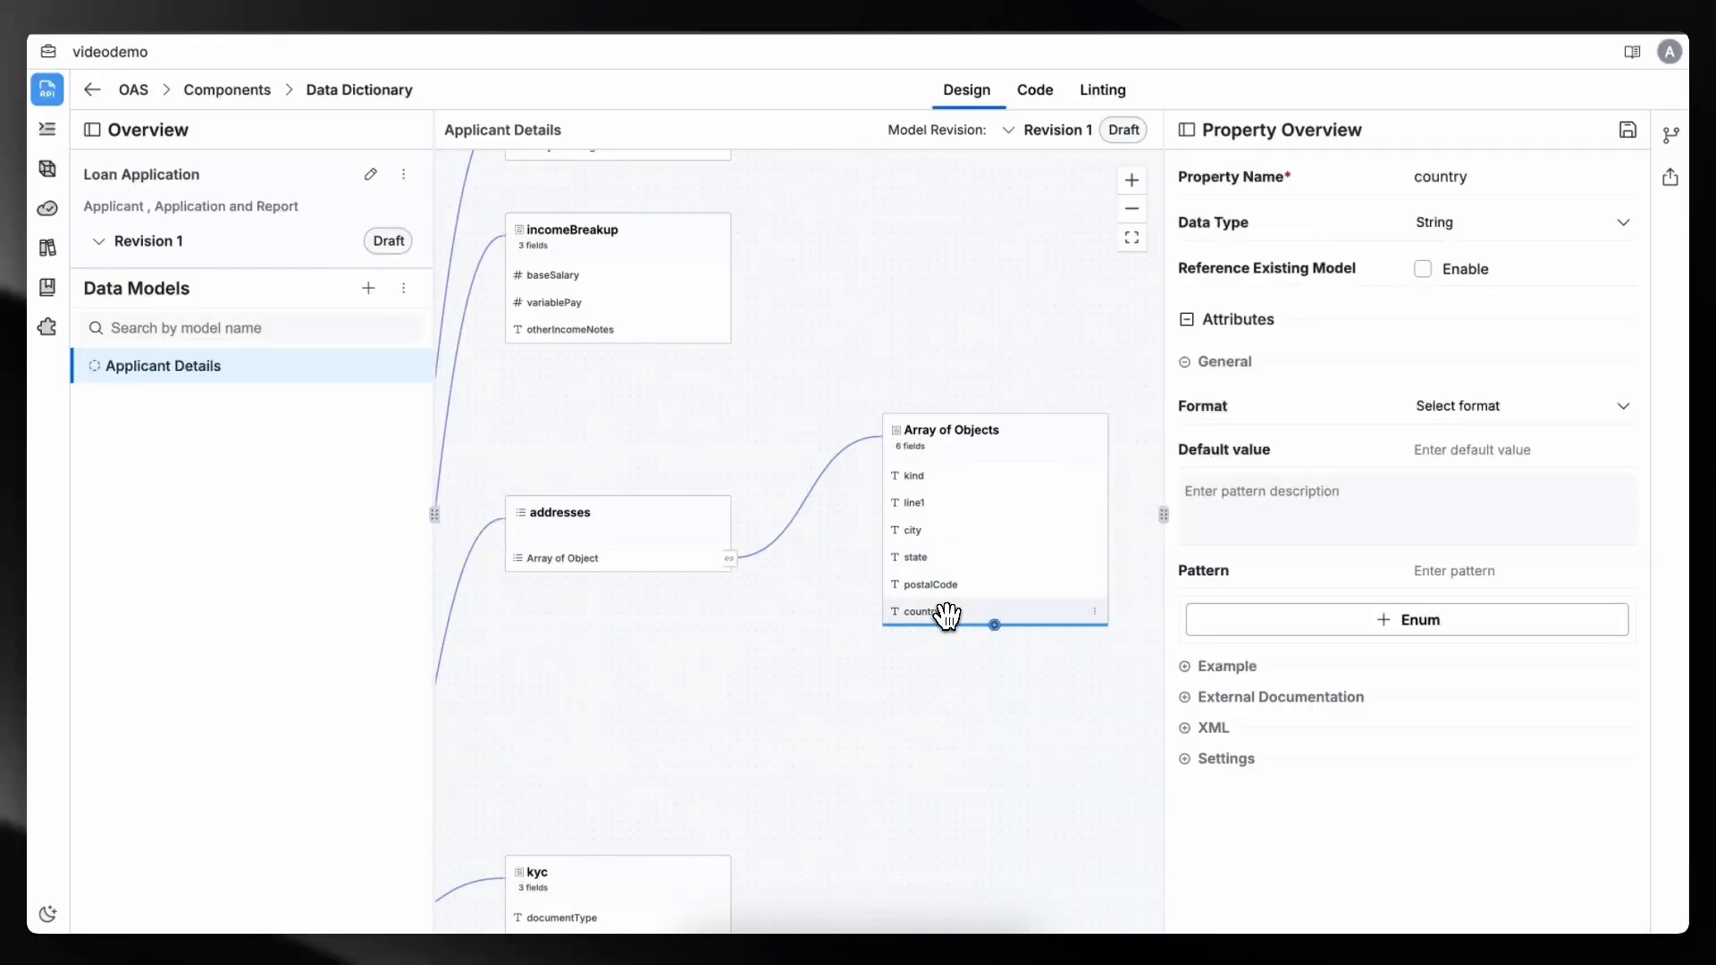
click(1193, 669)
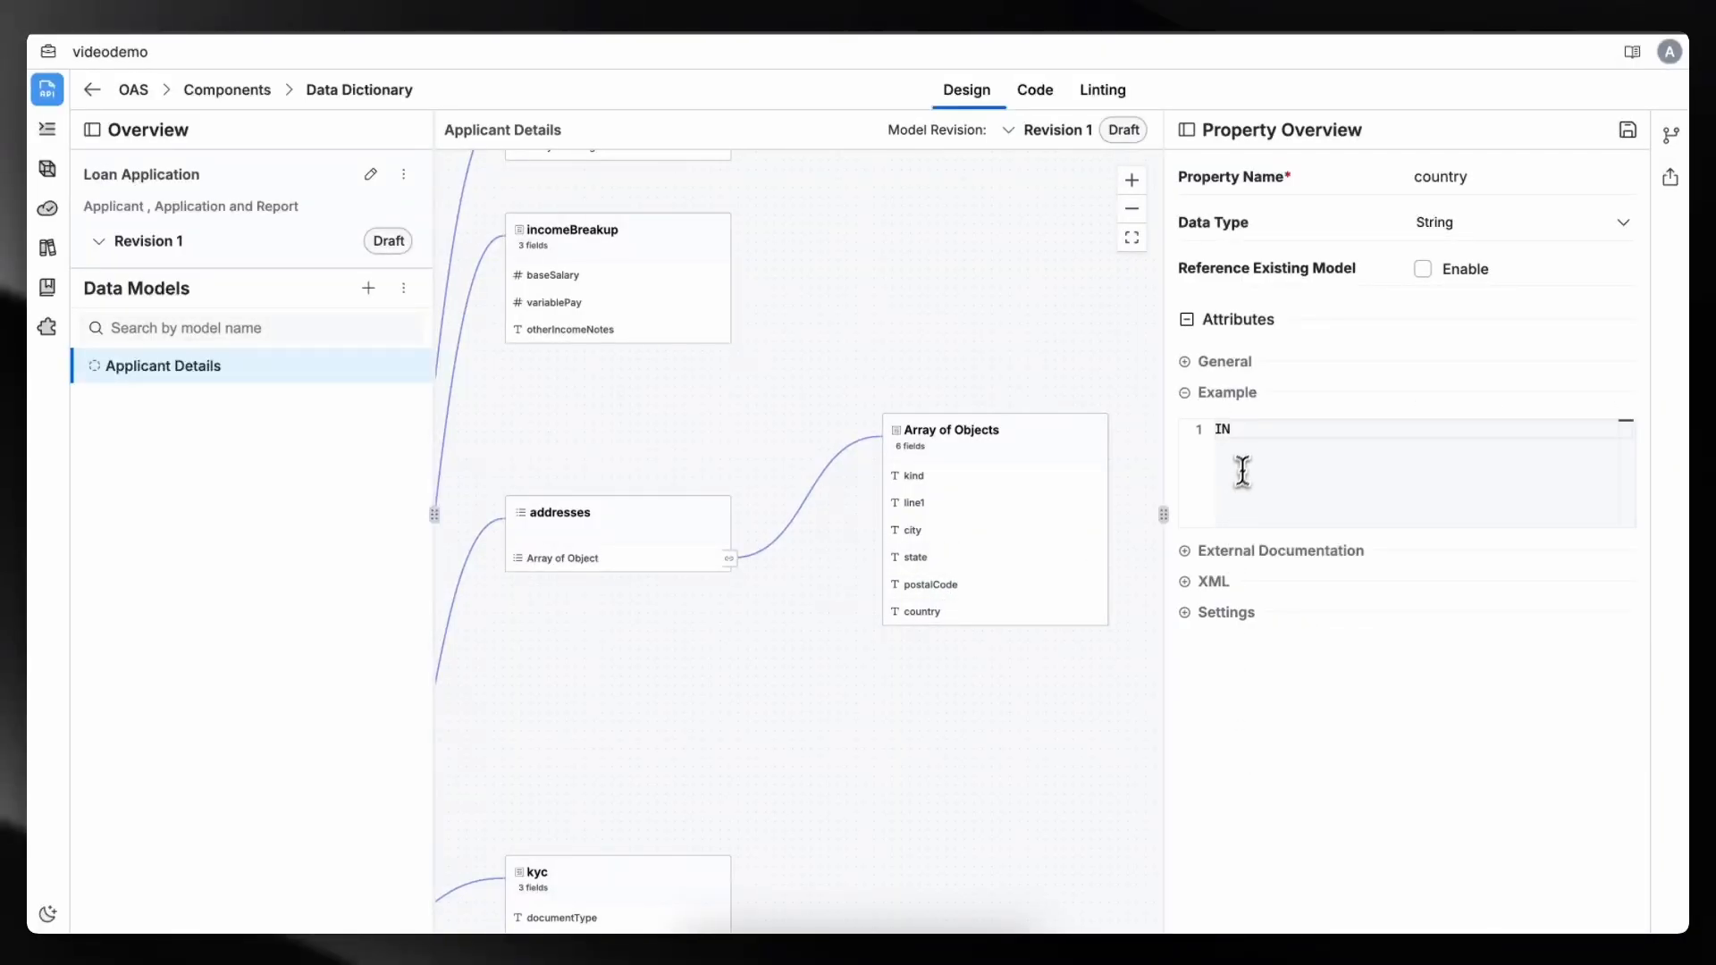
click(1198, 393)
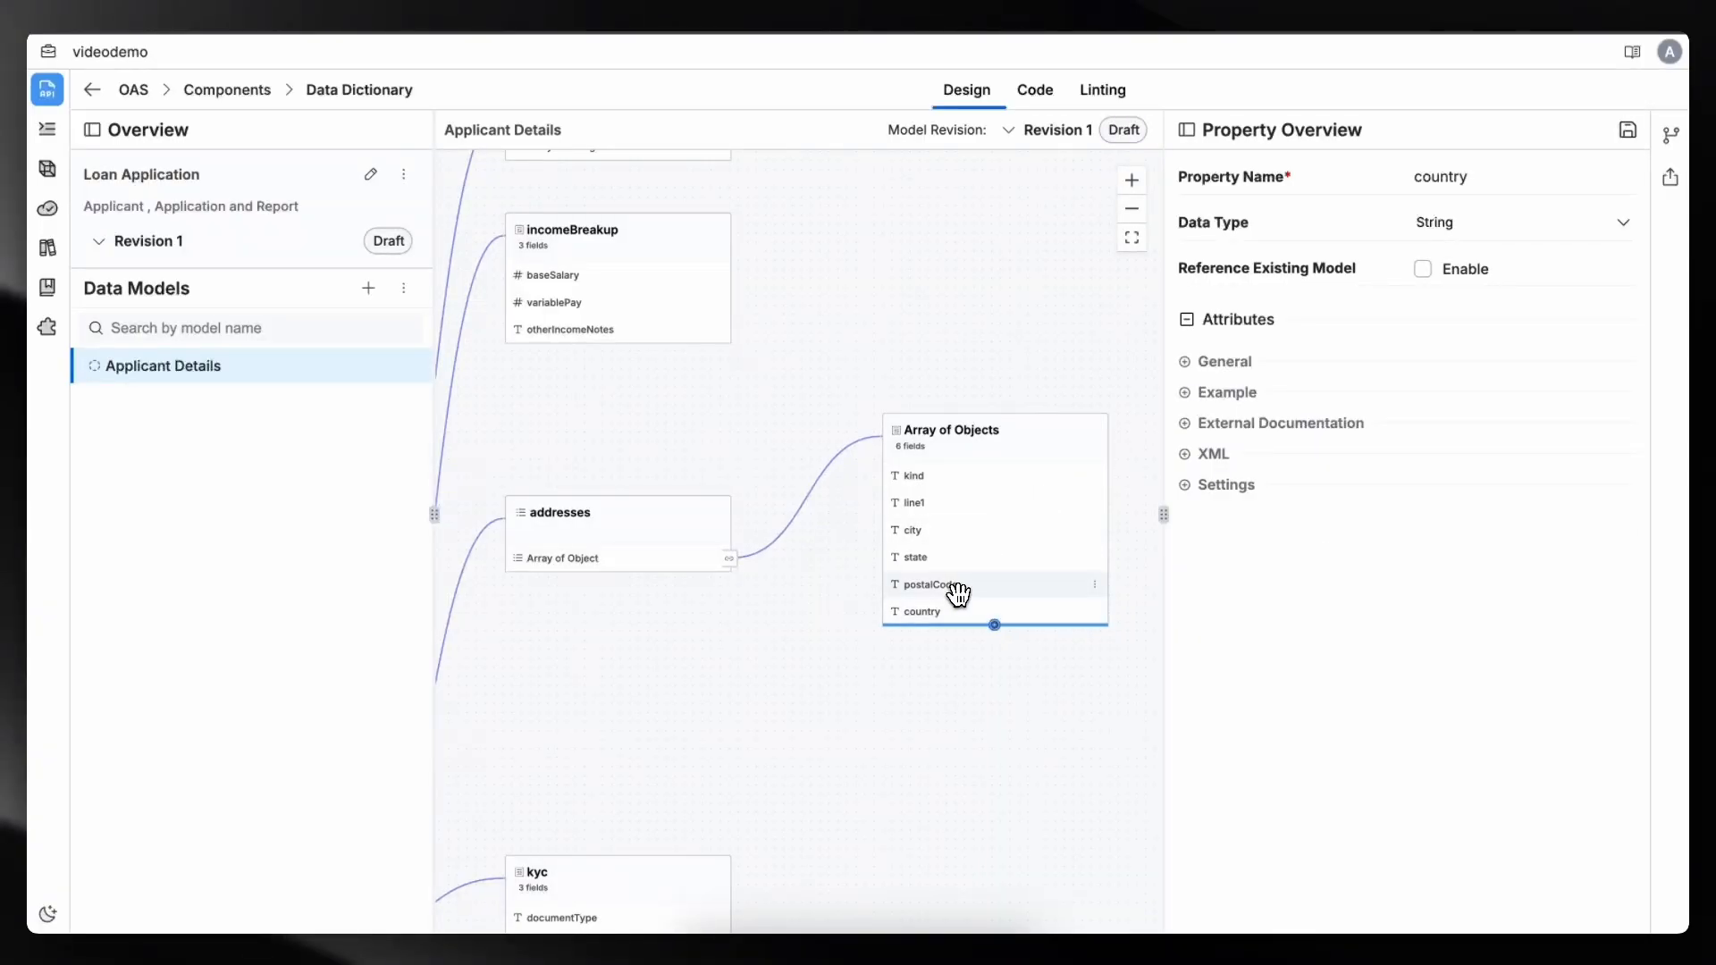
click(1186, 394)
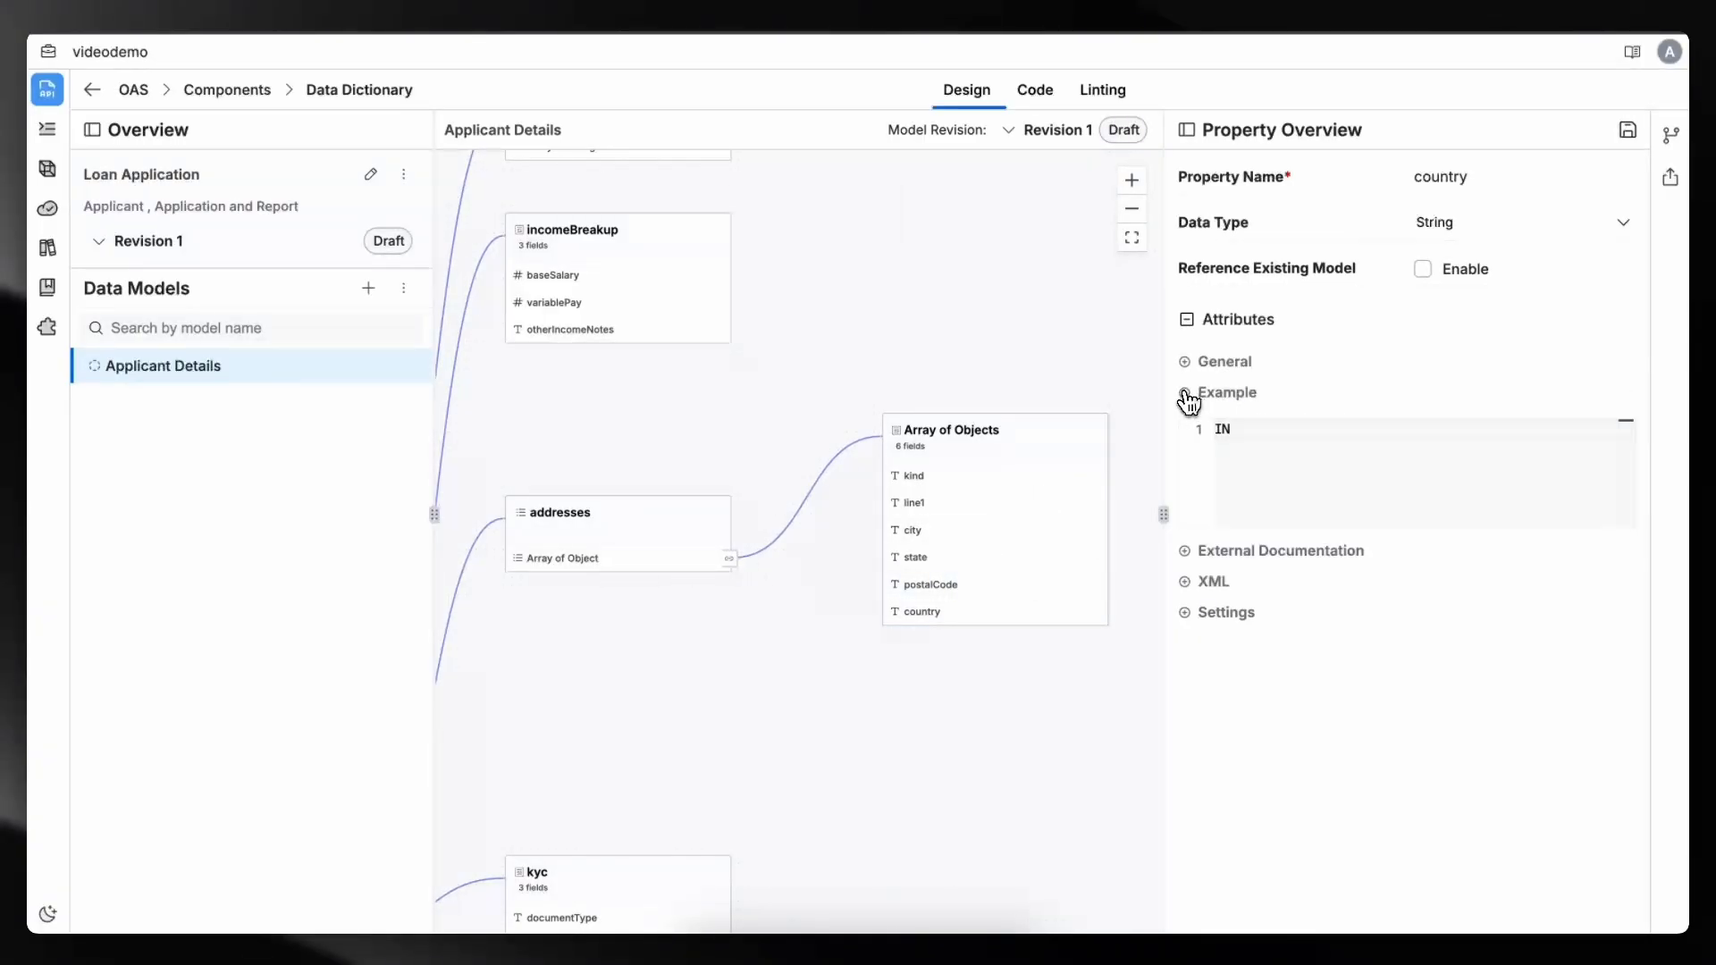
click(1187, 393)
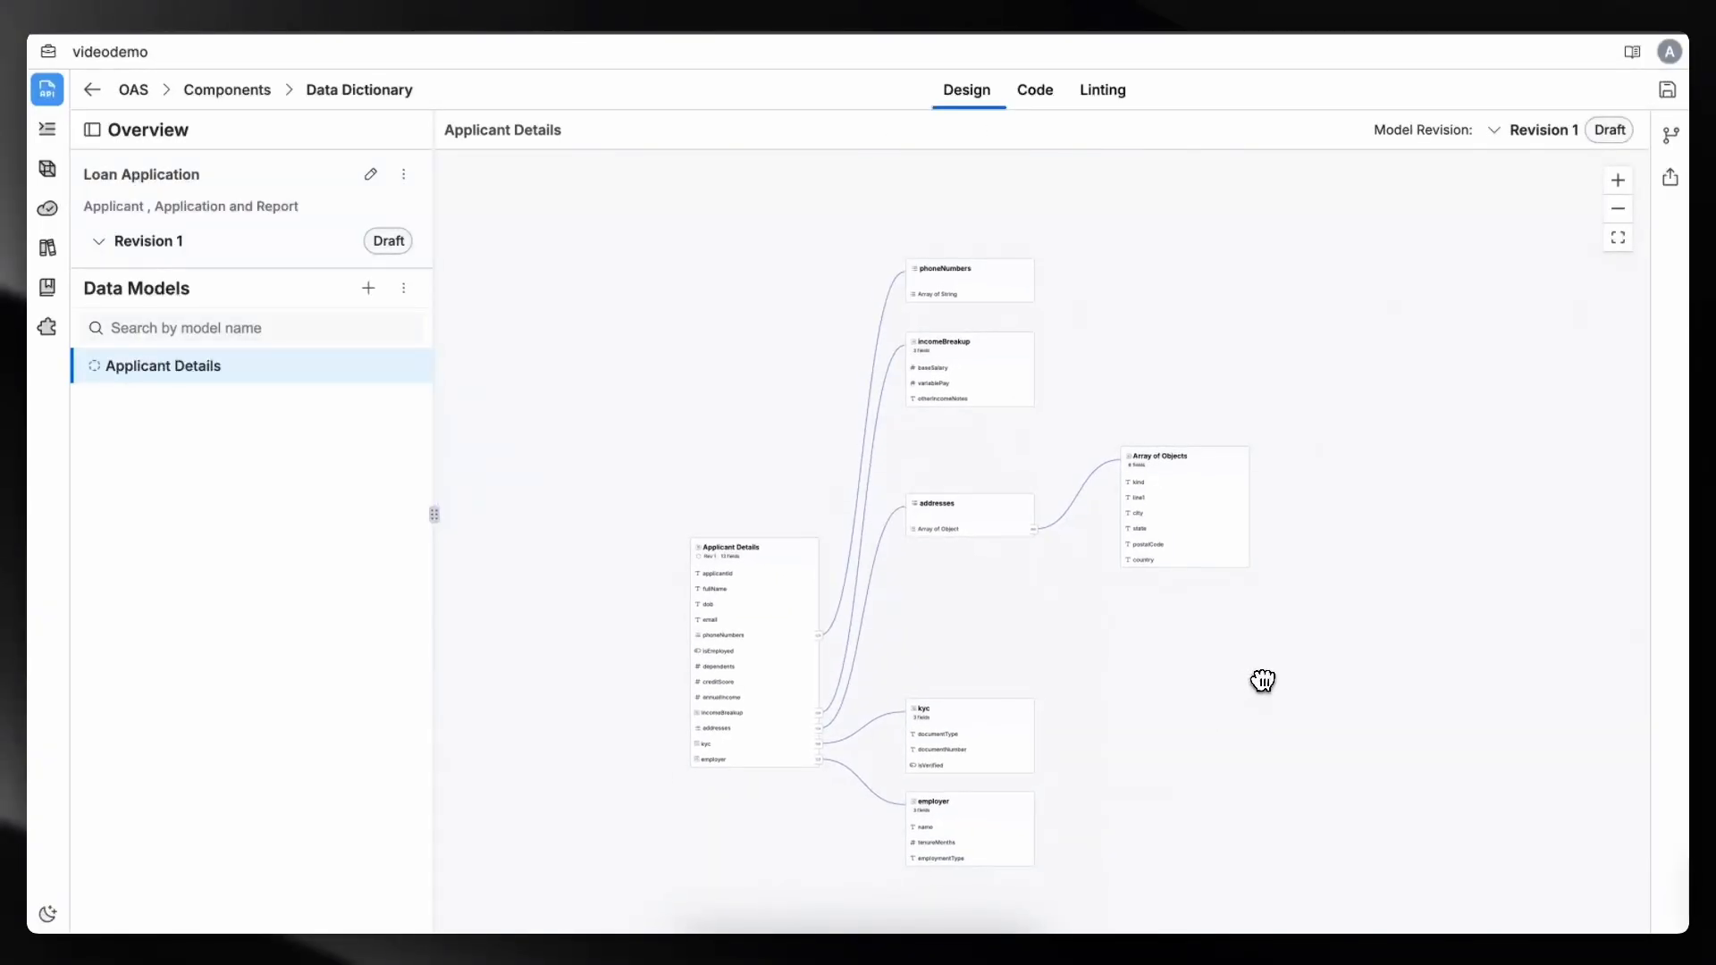
drag(1274, 632, 1262, 644)
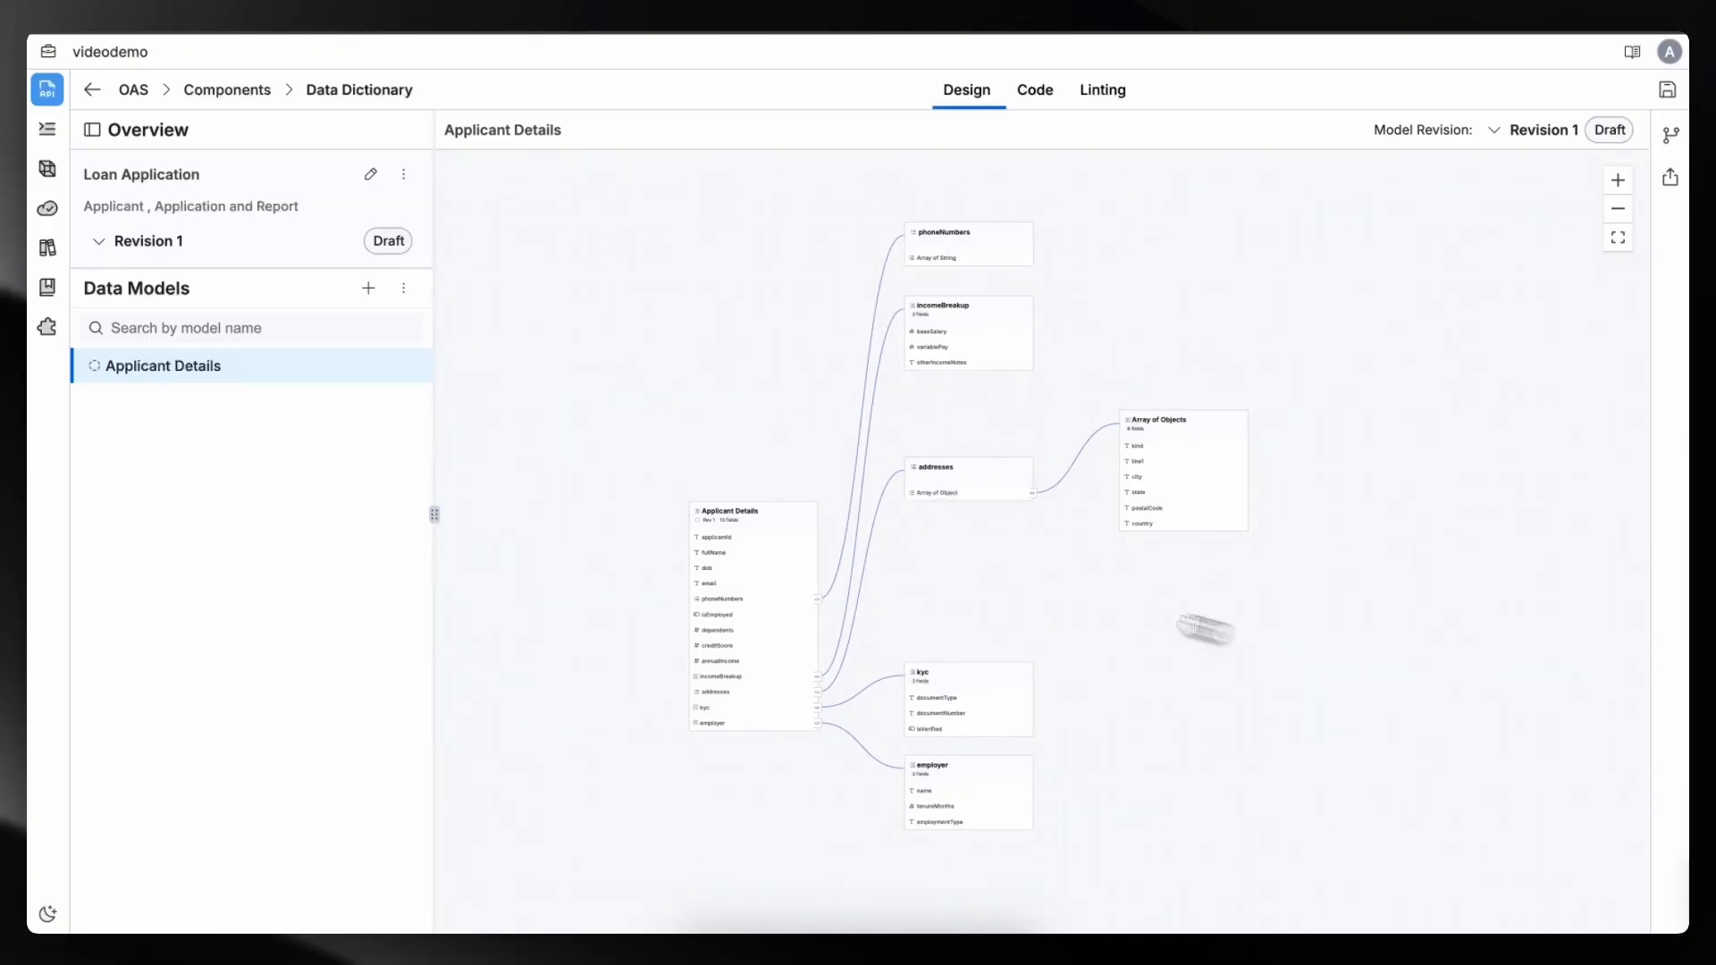
mouse_move(92, 366)
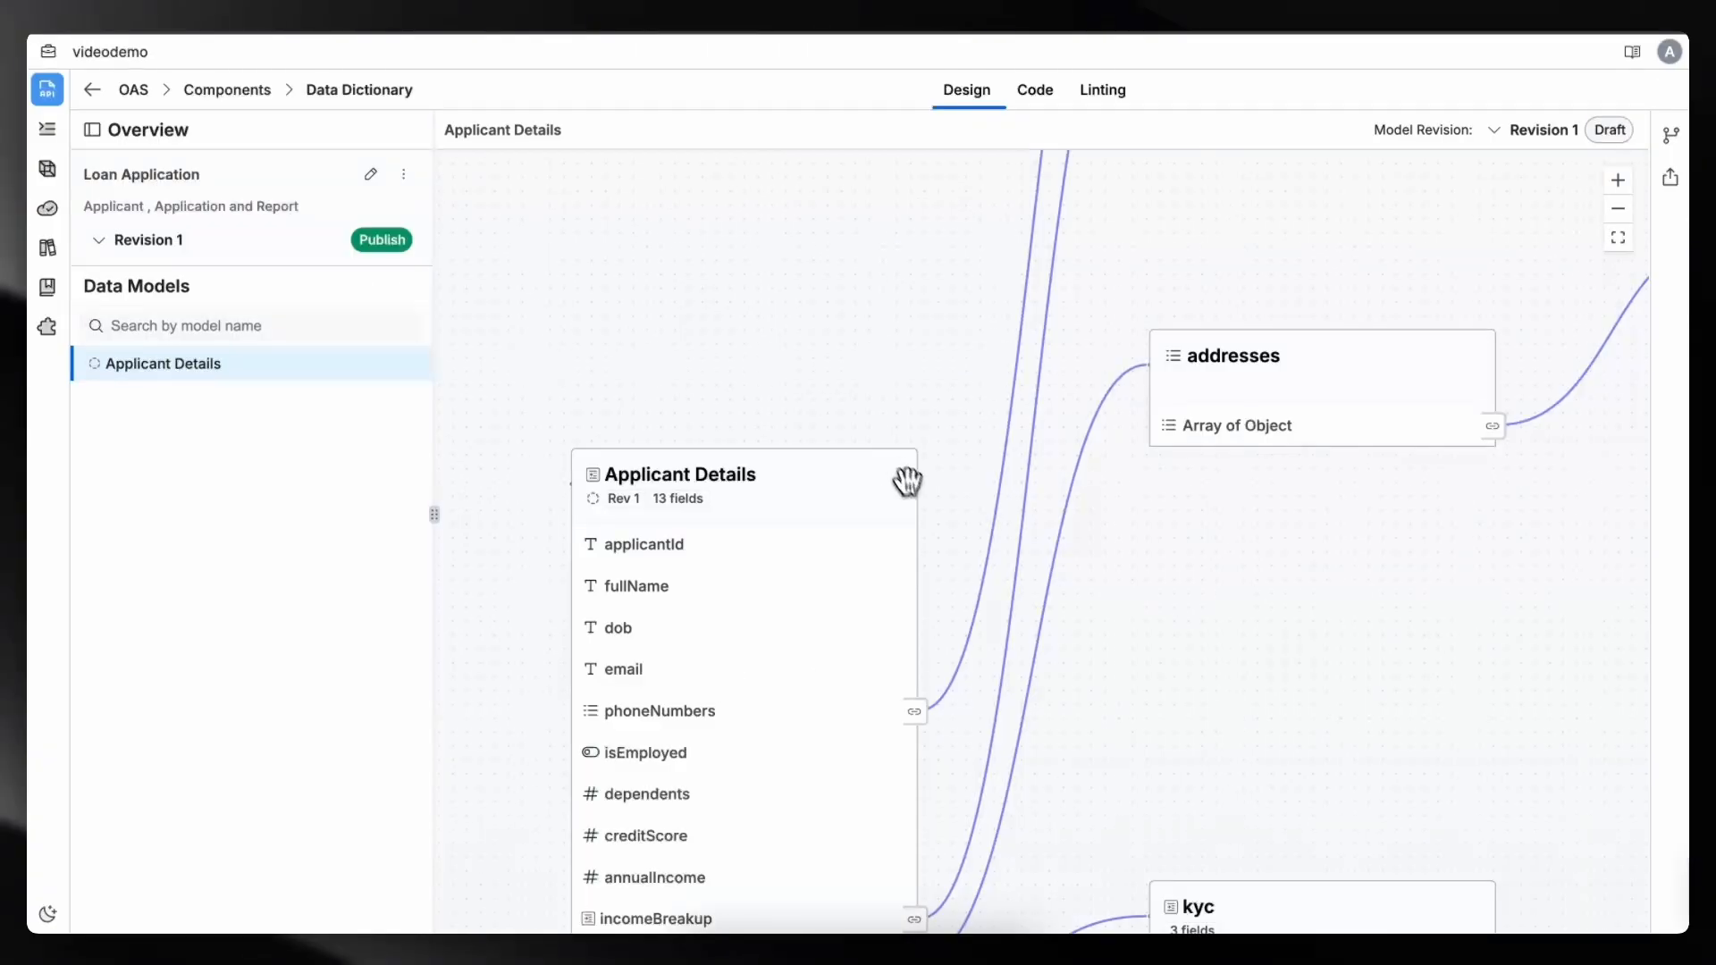
- Change the status of the Applicant Details model's Revision 1 from Draft to Active
drag(909, 431, 884, 255)
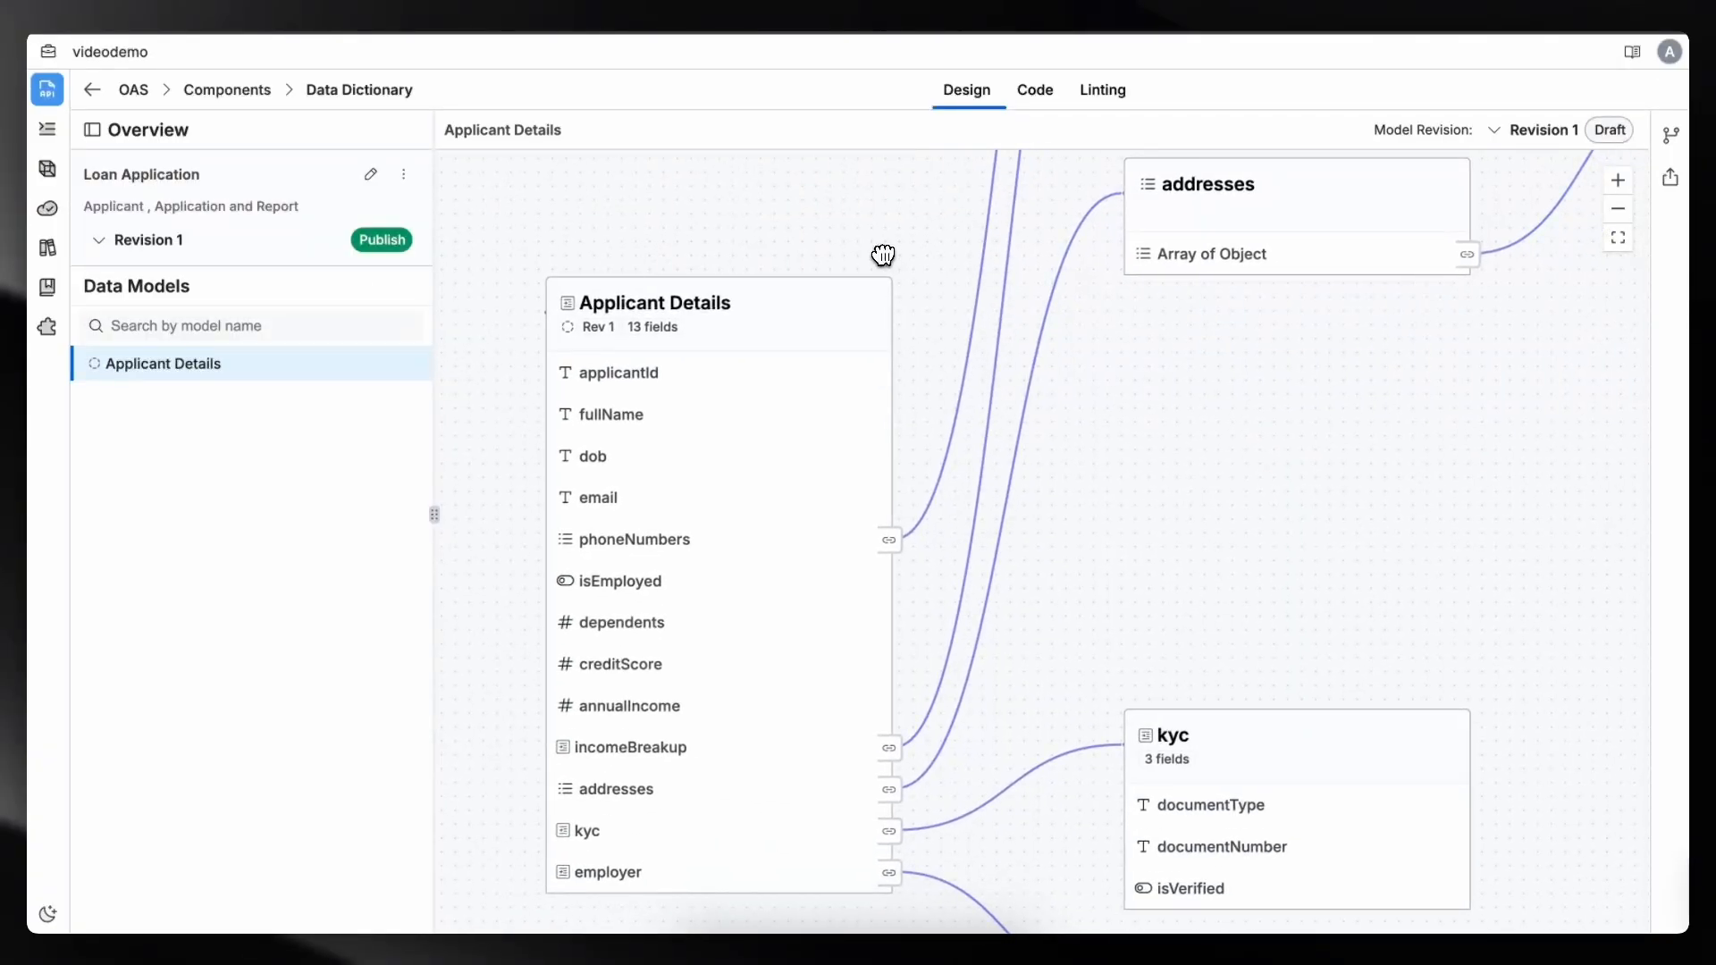
click(867, 327)
click(813, 357)
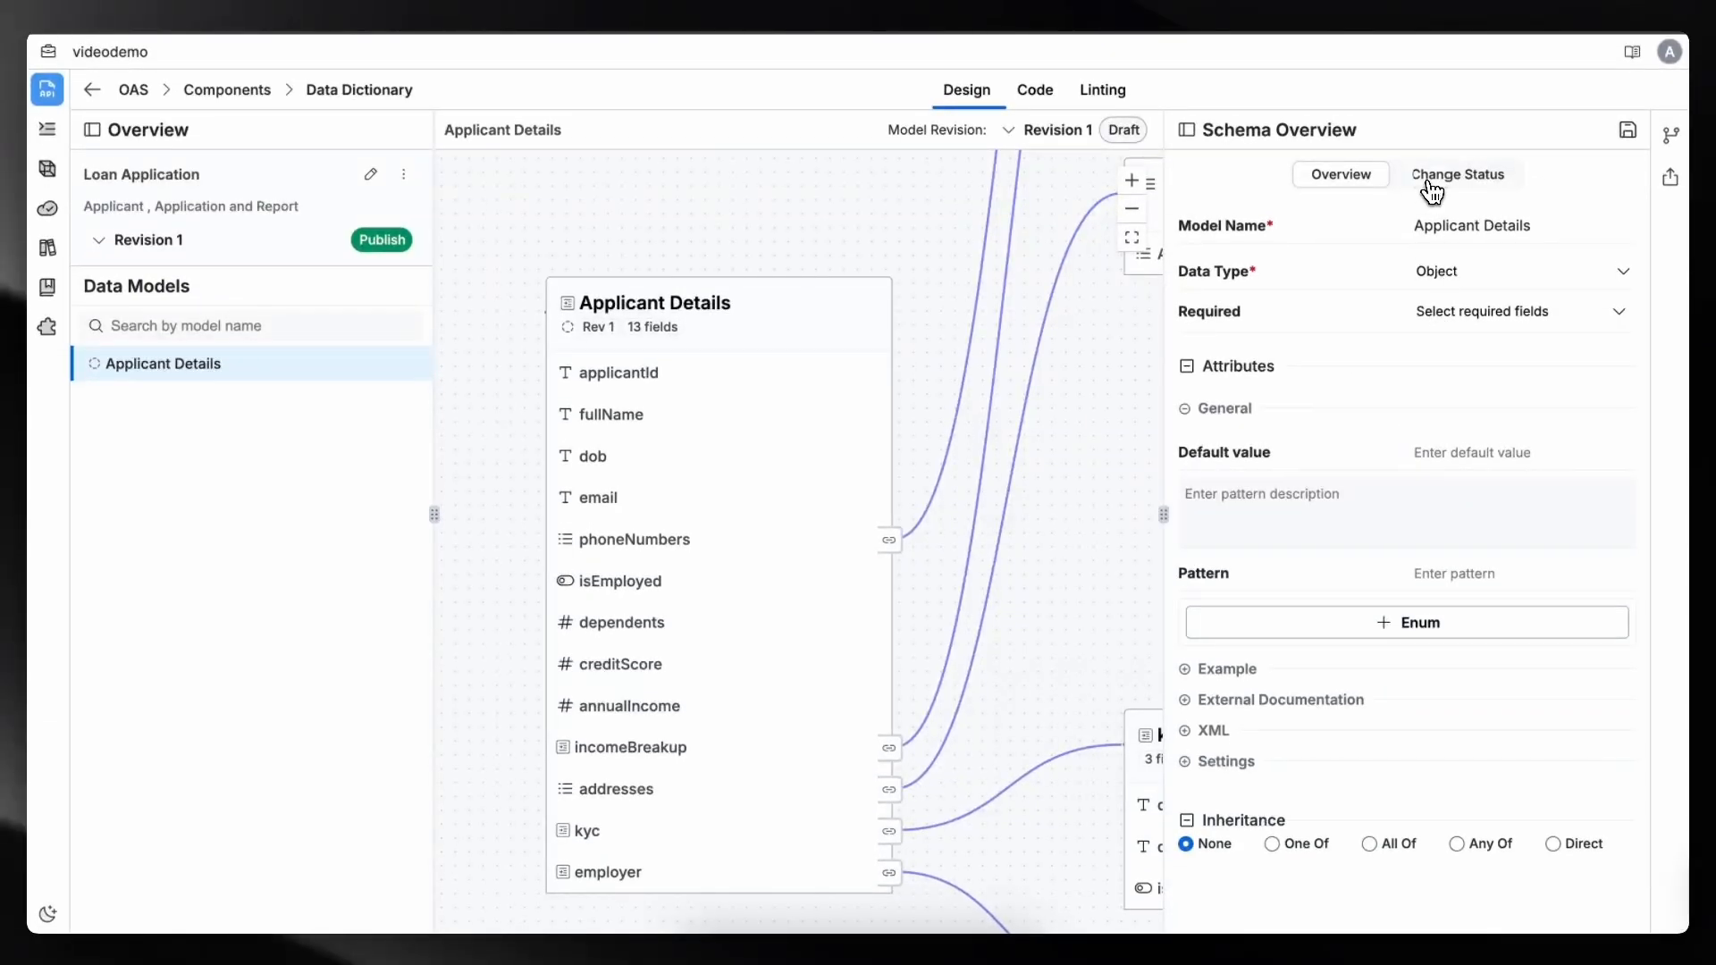
click(1433, 188)
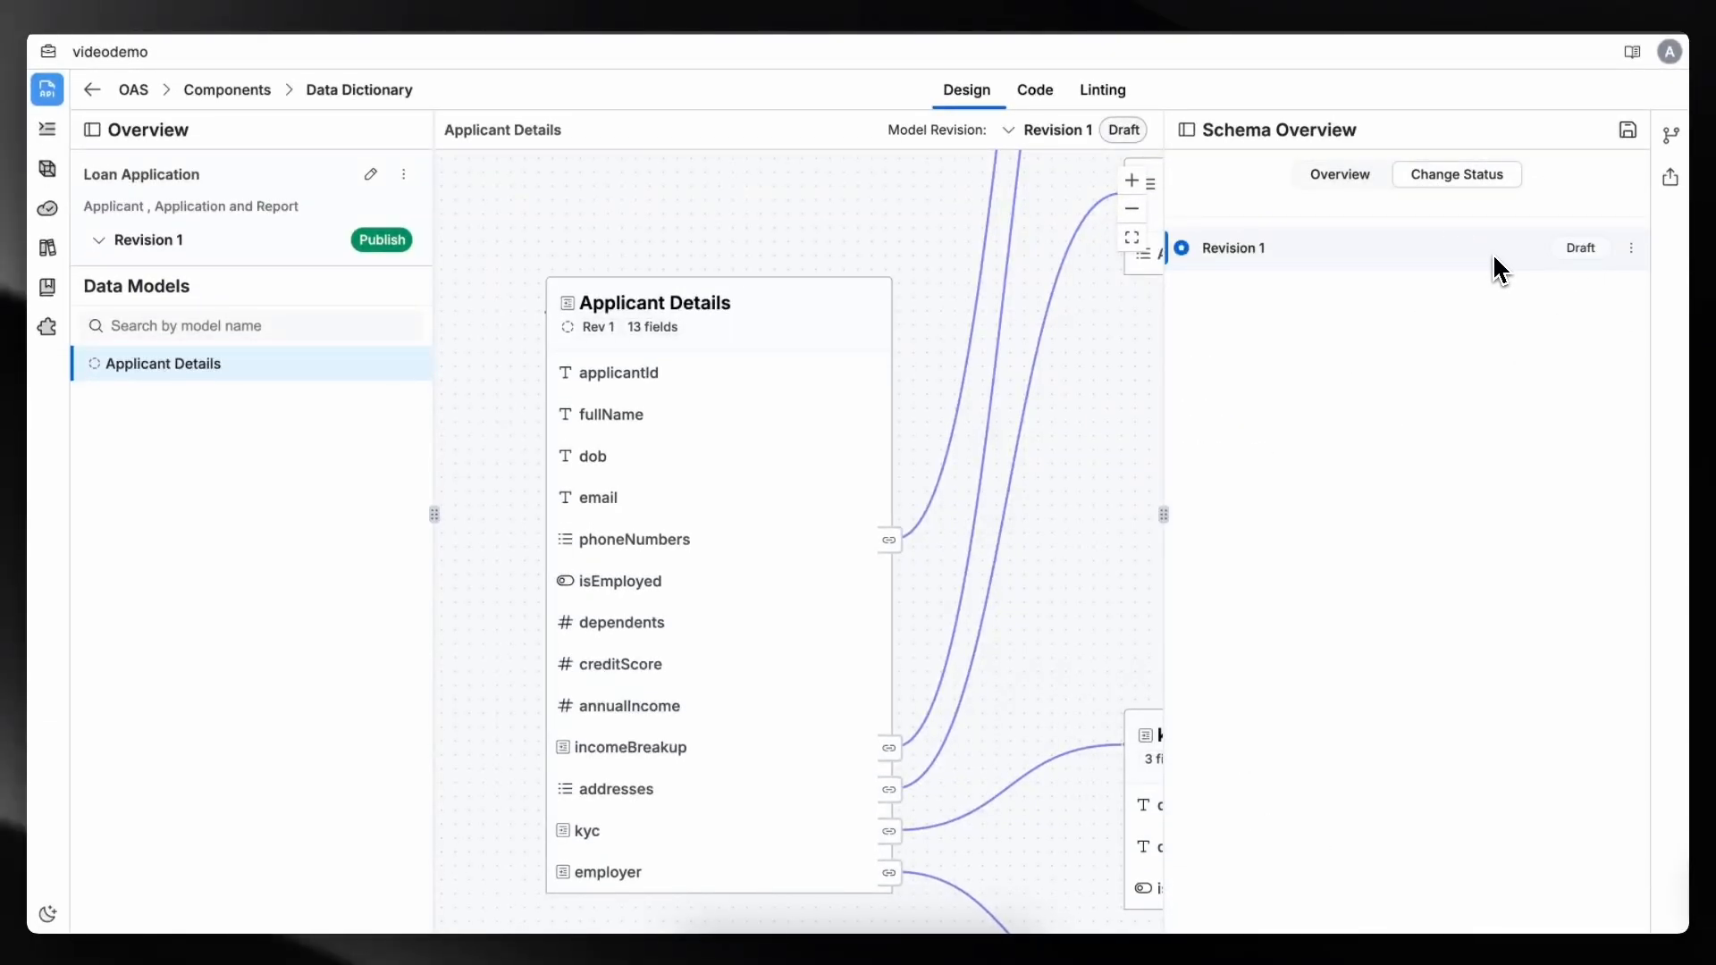
click(1631, 250)
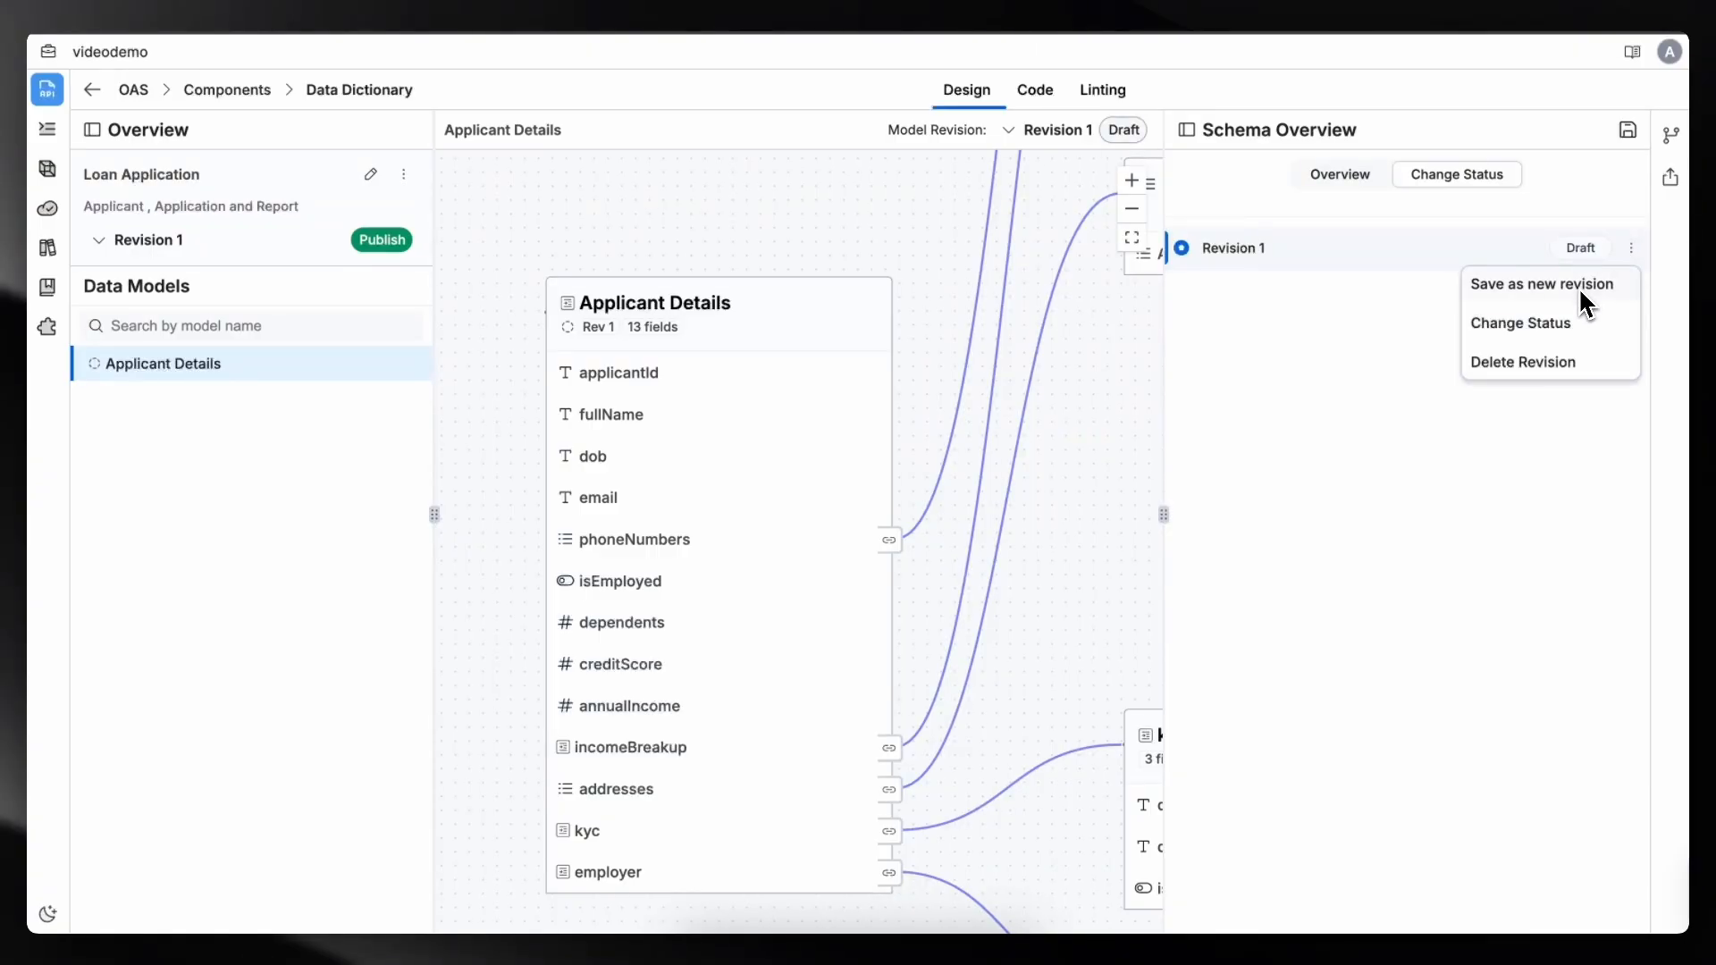
click(1566, 325)
click(1505, 296)
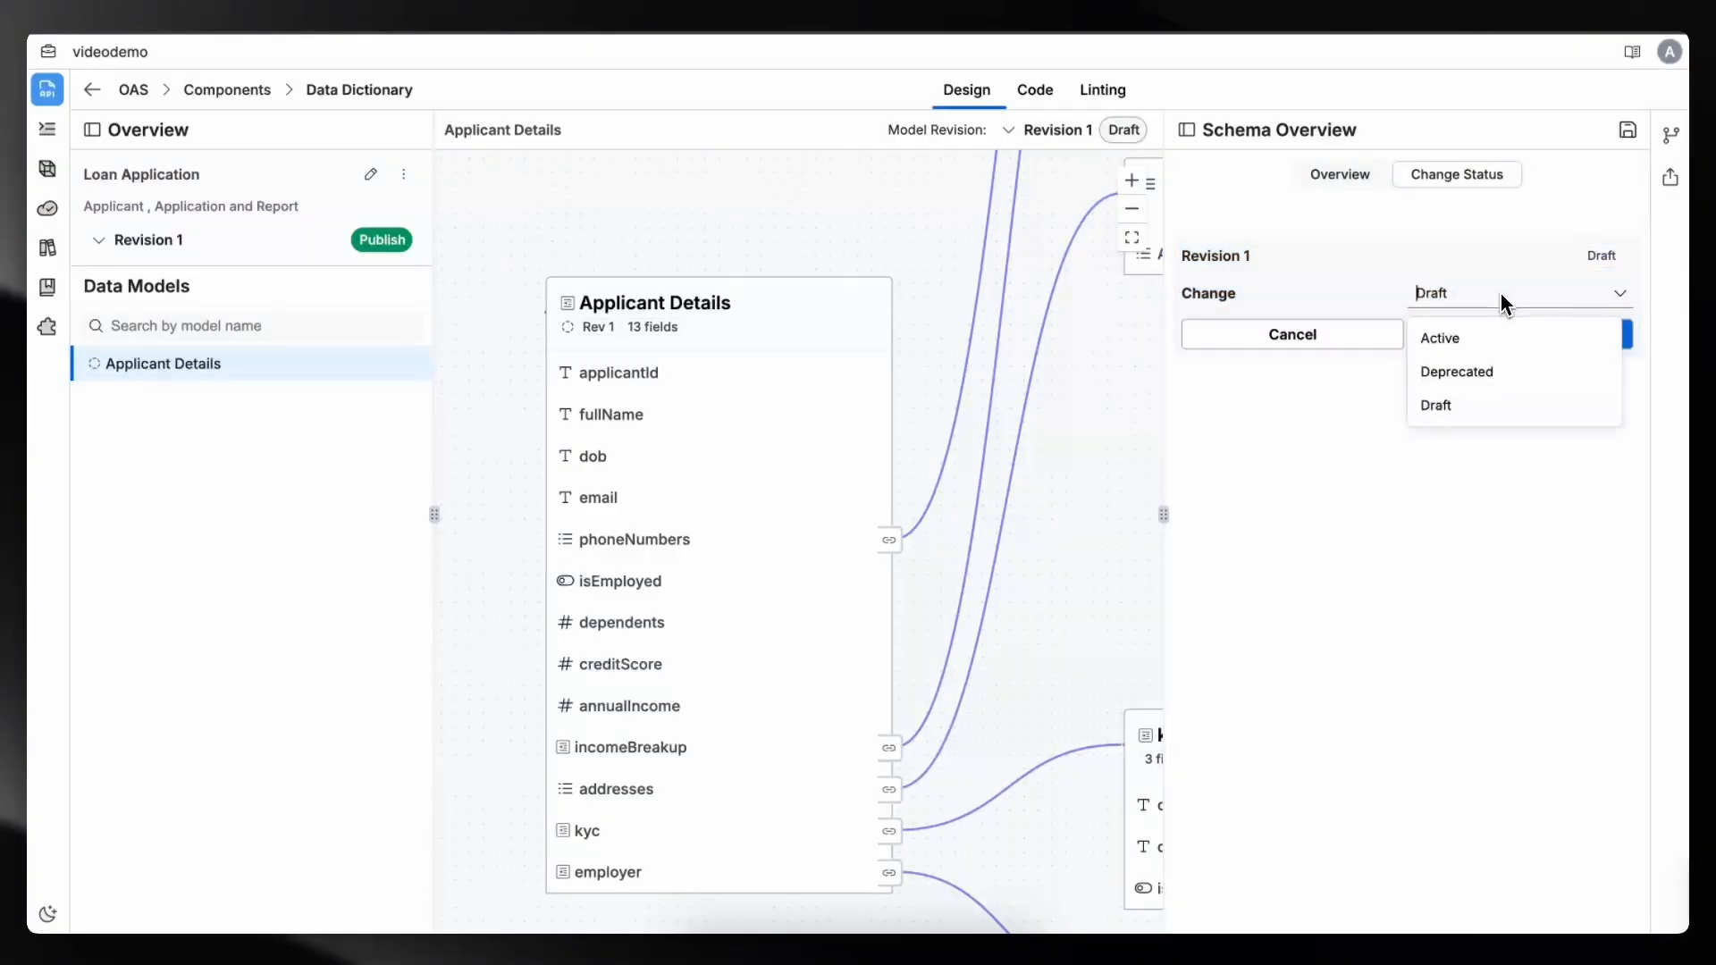
click(1453, 337)
click(1458, 337)
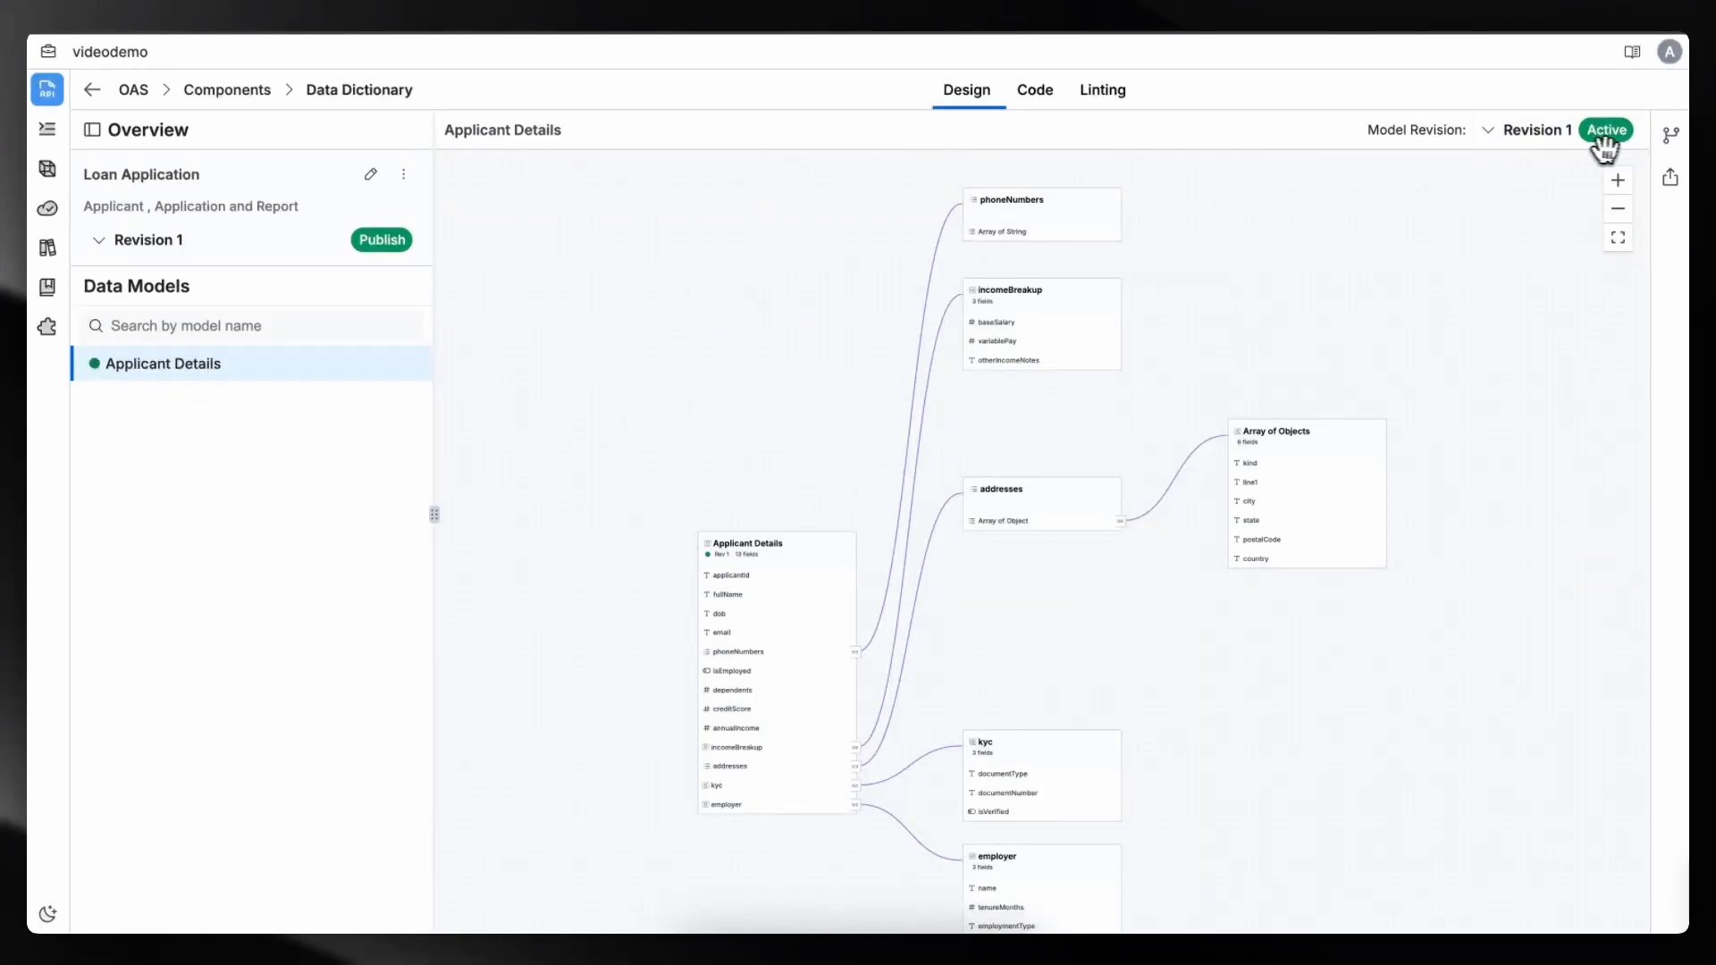
- Return to the Data Dictionary components list to review the Loan Application models overview
click(101, 243)
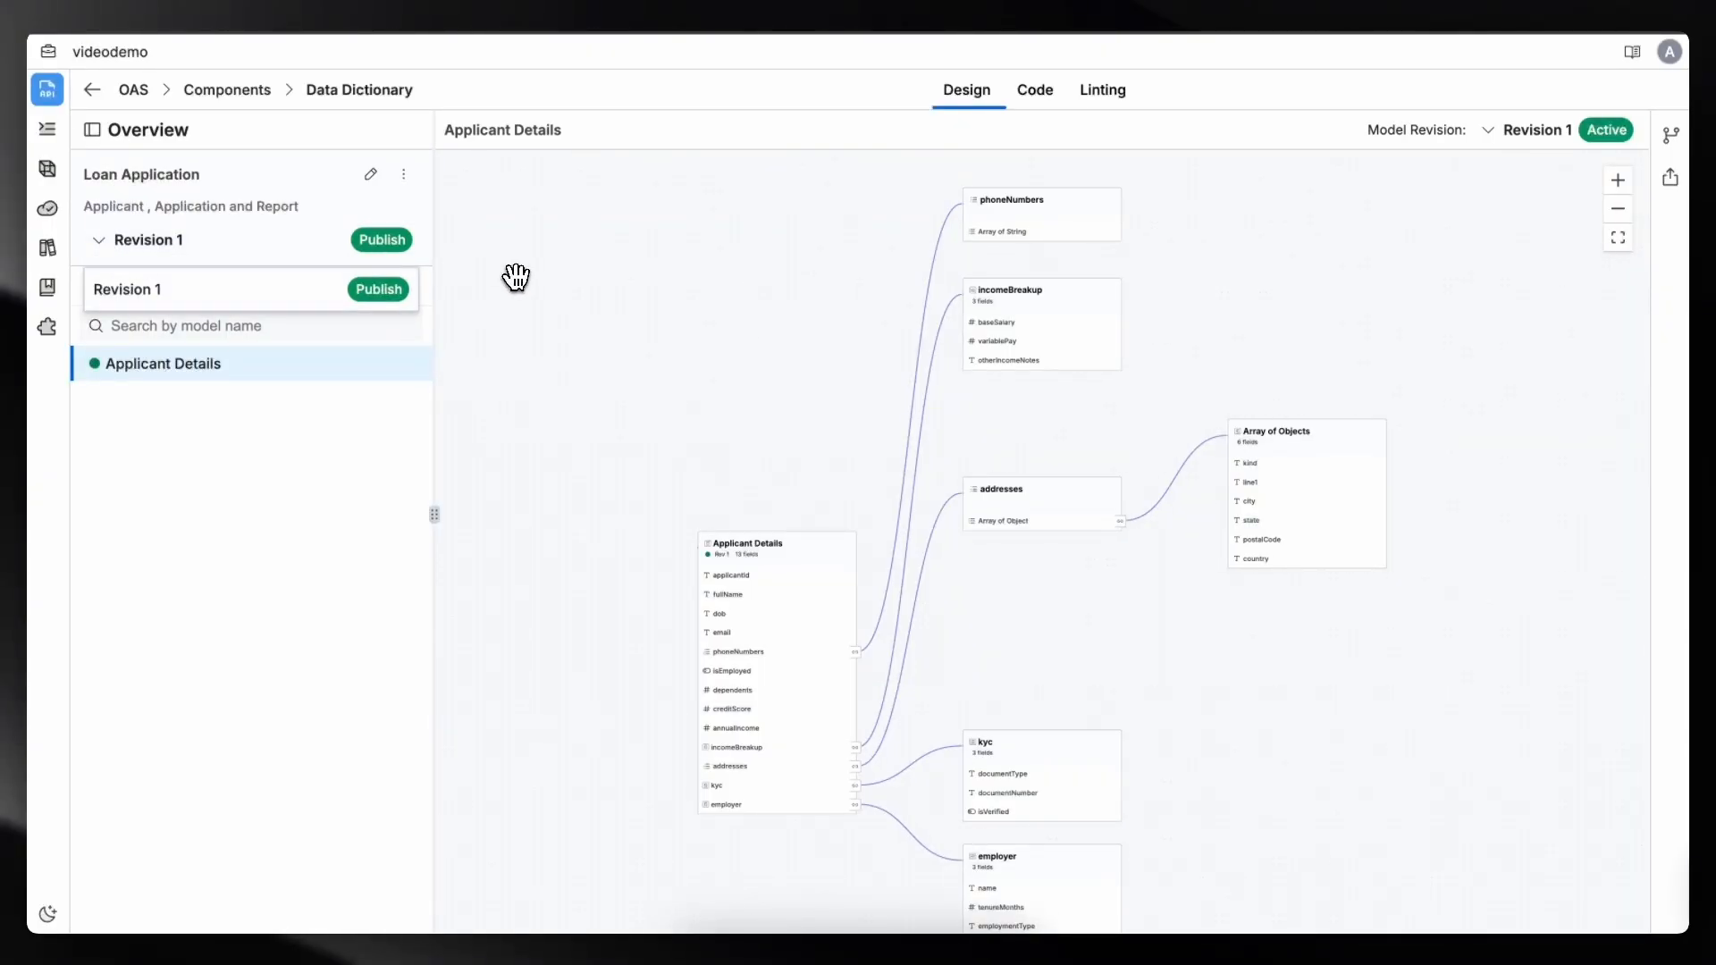
click(215, 91)
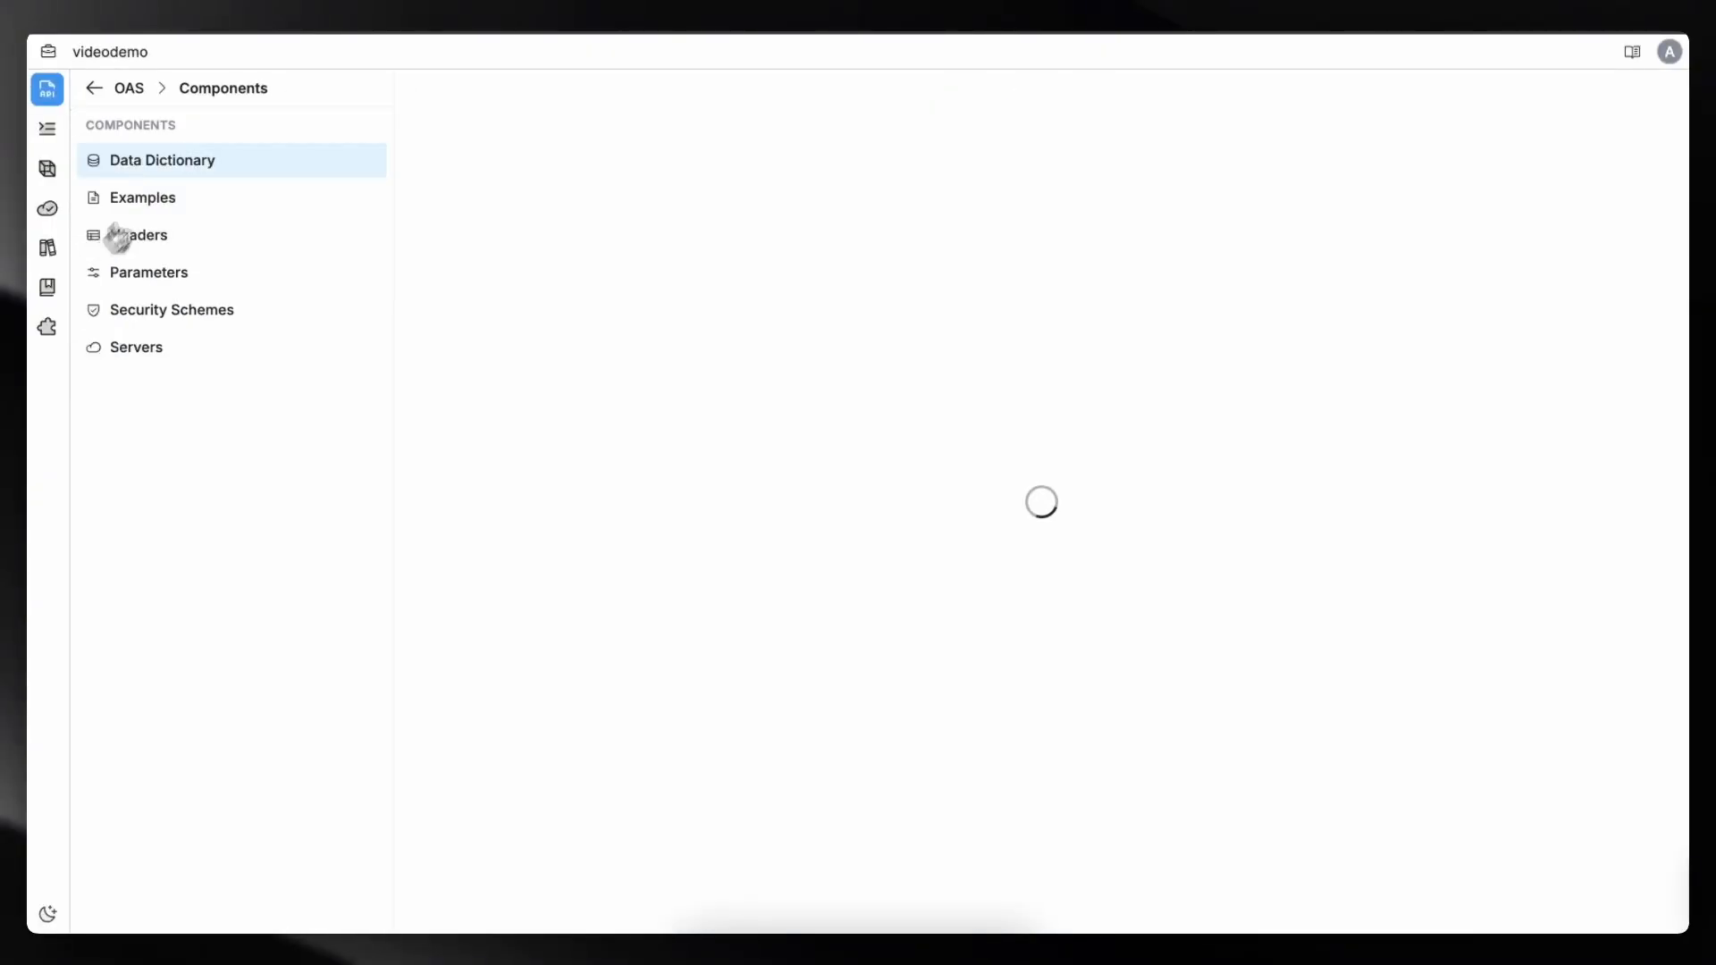
- Create a blank OpenAPI specification named LoanApplication, version 1.0, description LoanApplicationAPI, in the Dev - 1 Domain environment
click(117, 93)
click(455, 95)
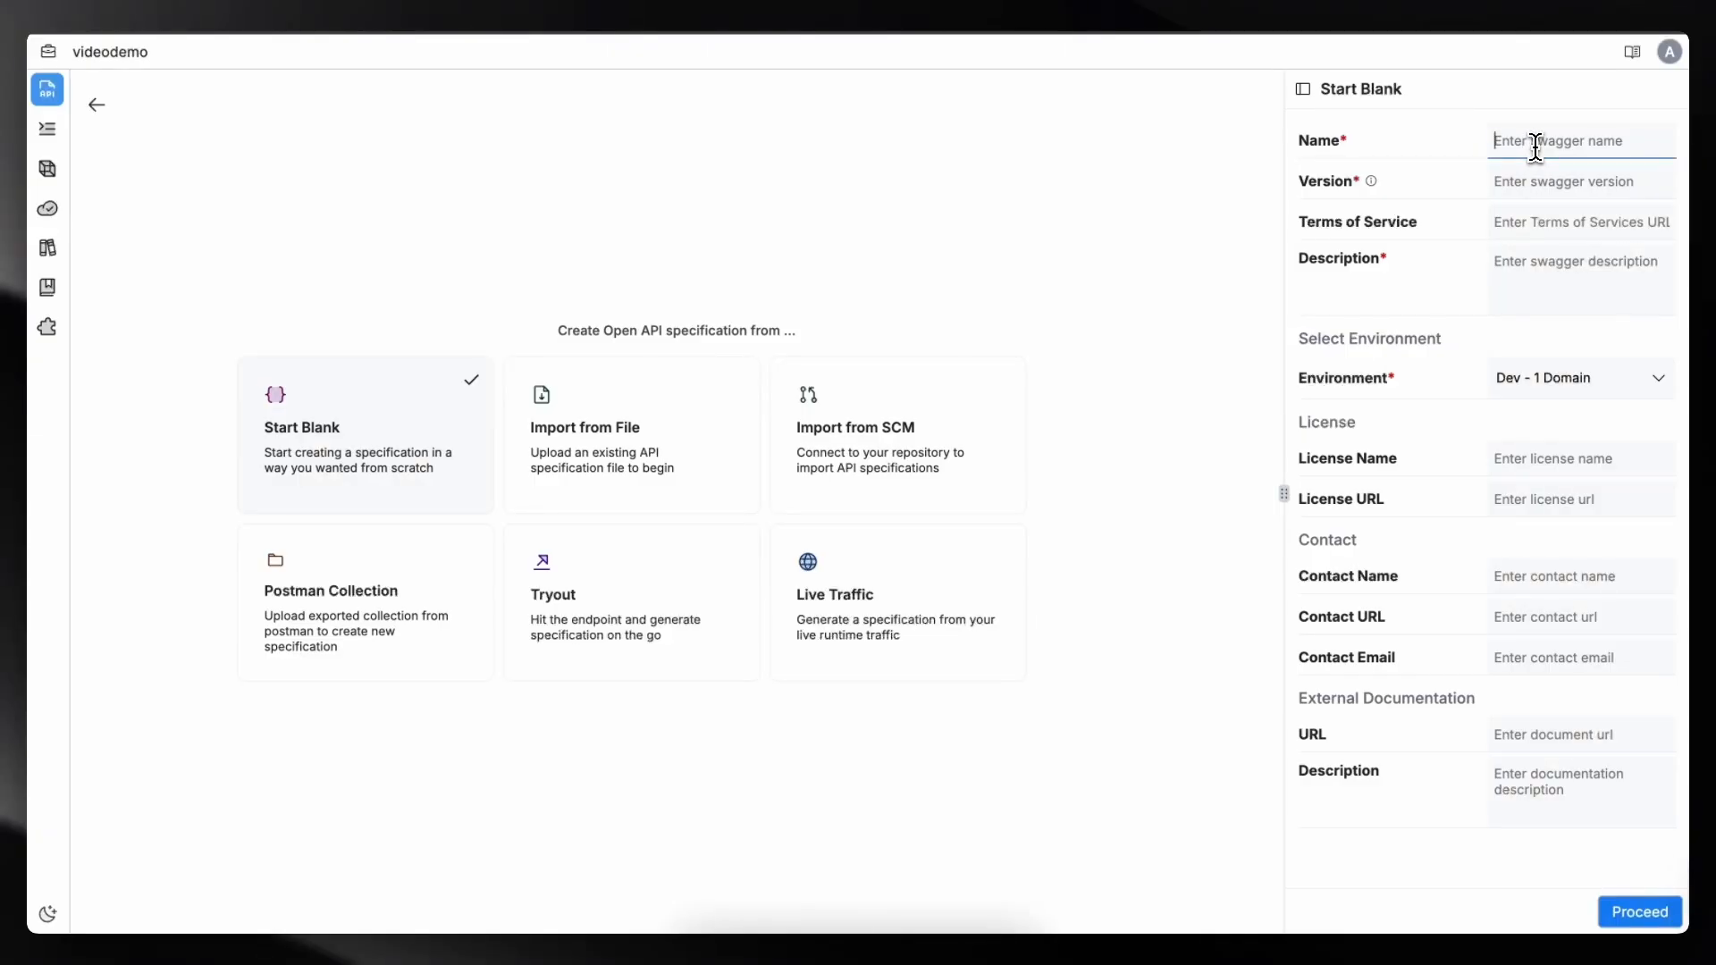
text(LoanApplication)
click(1546, 183)
text(1.0)
click(1541, 268)
text(LoanApplicationAPI)
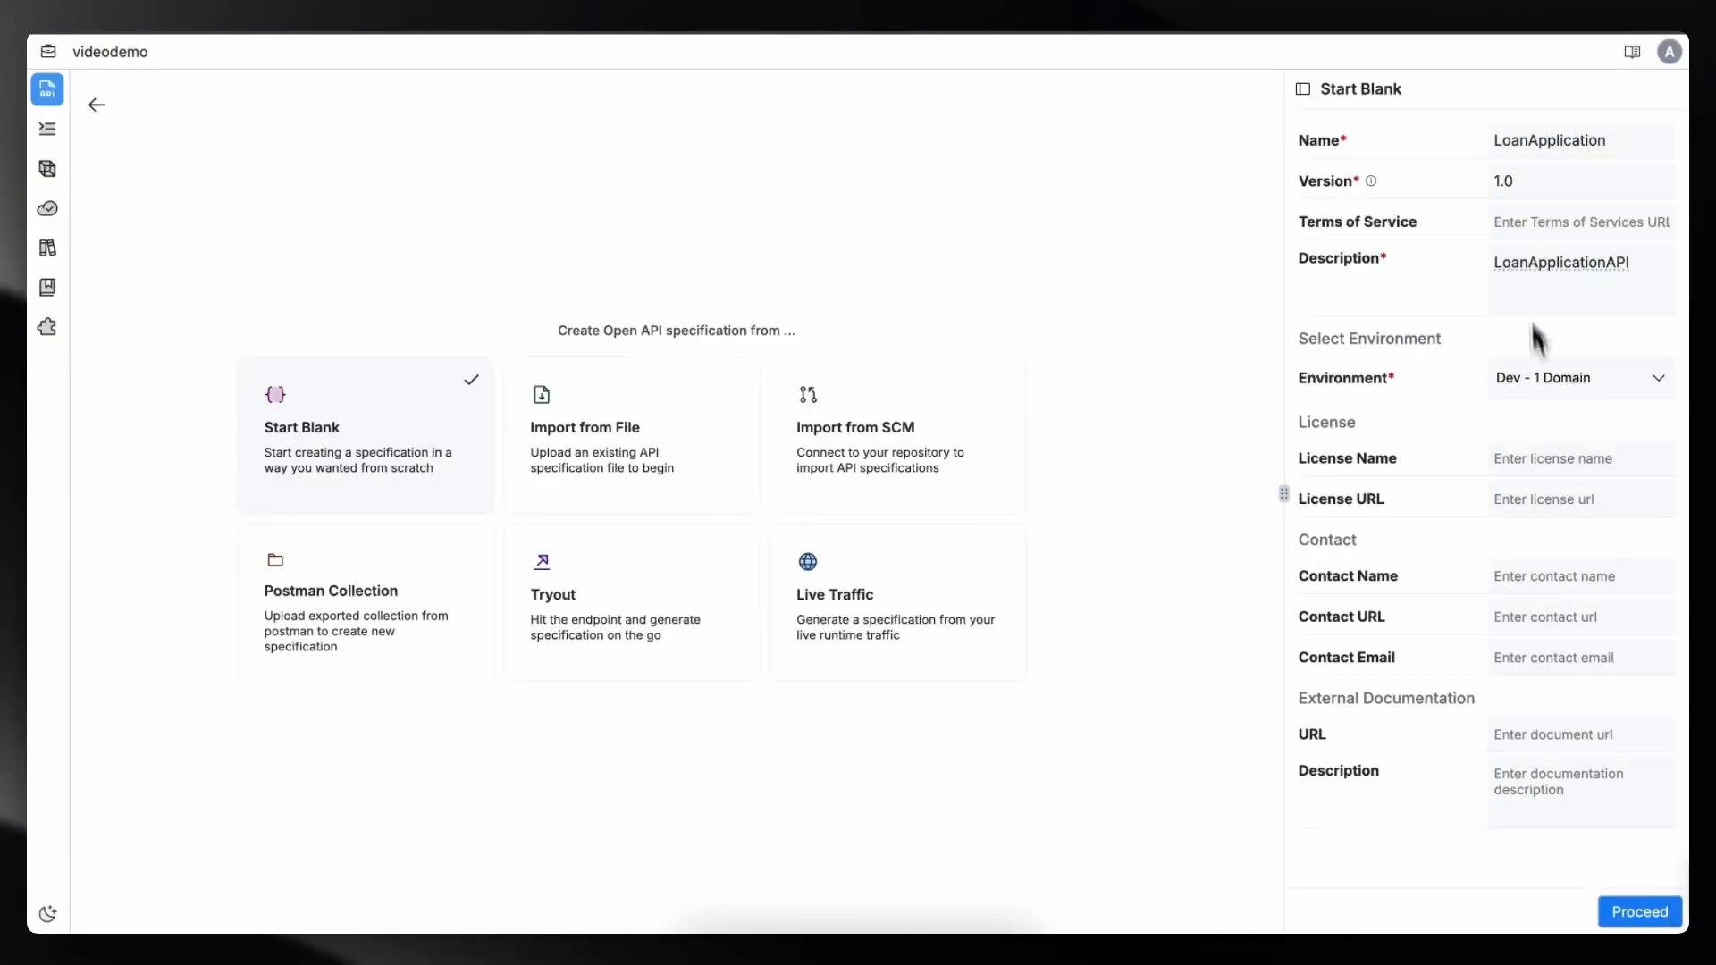
click(1559, 383)
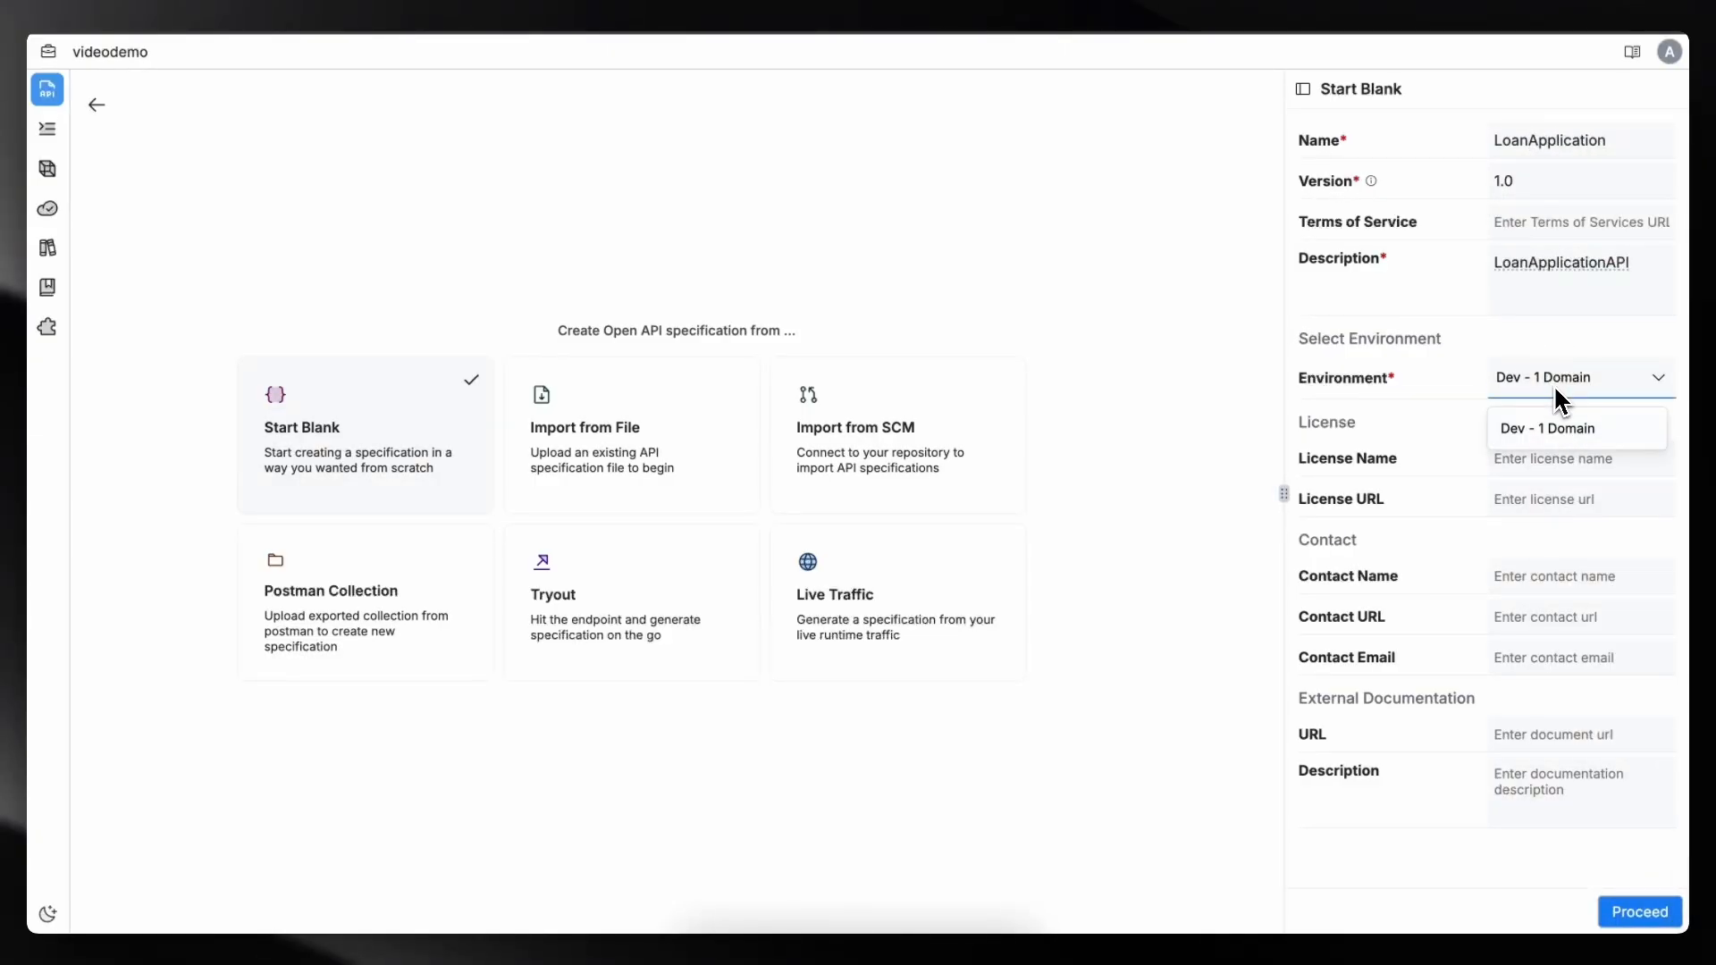
click(1452, 404)
click(1639, 912)
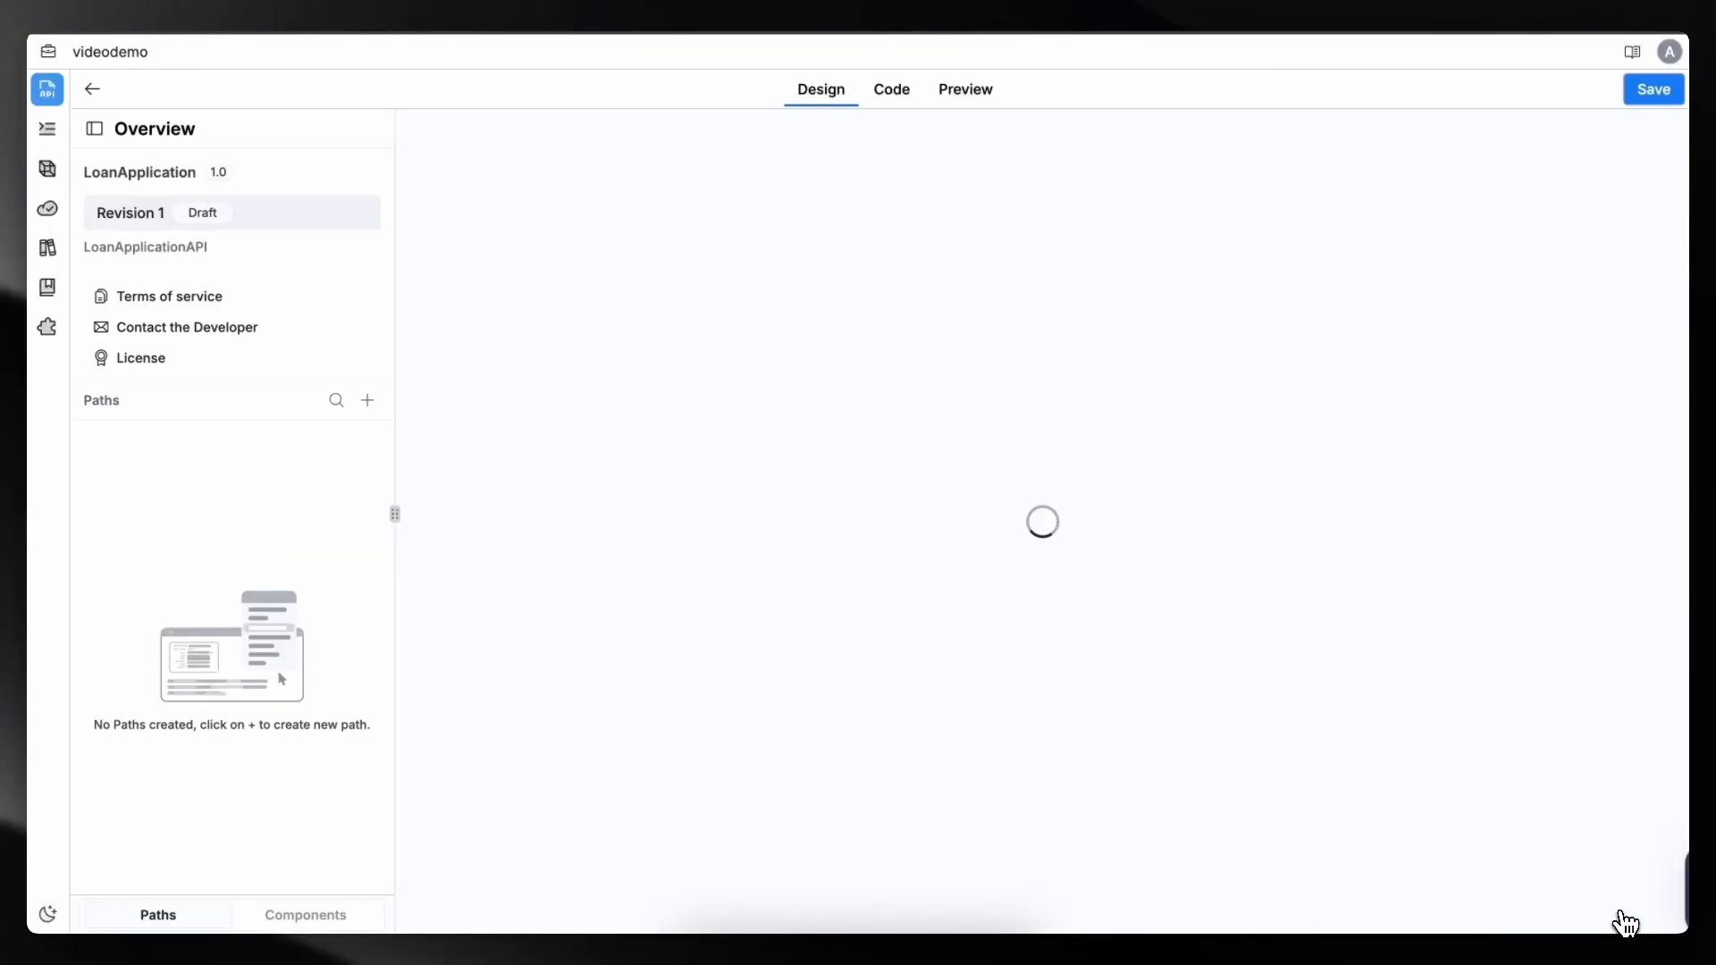
- Add a POST operation named applicantdetails under the /applicant path
click(368, 447)
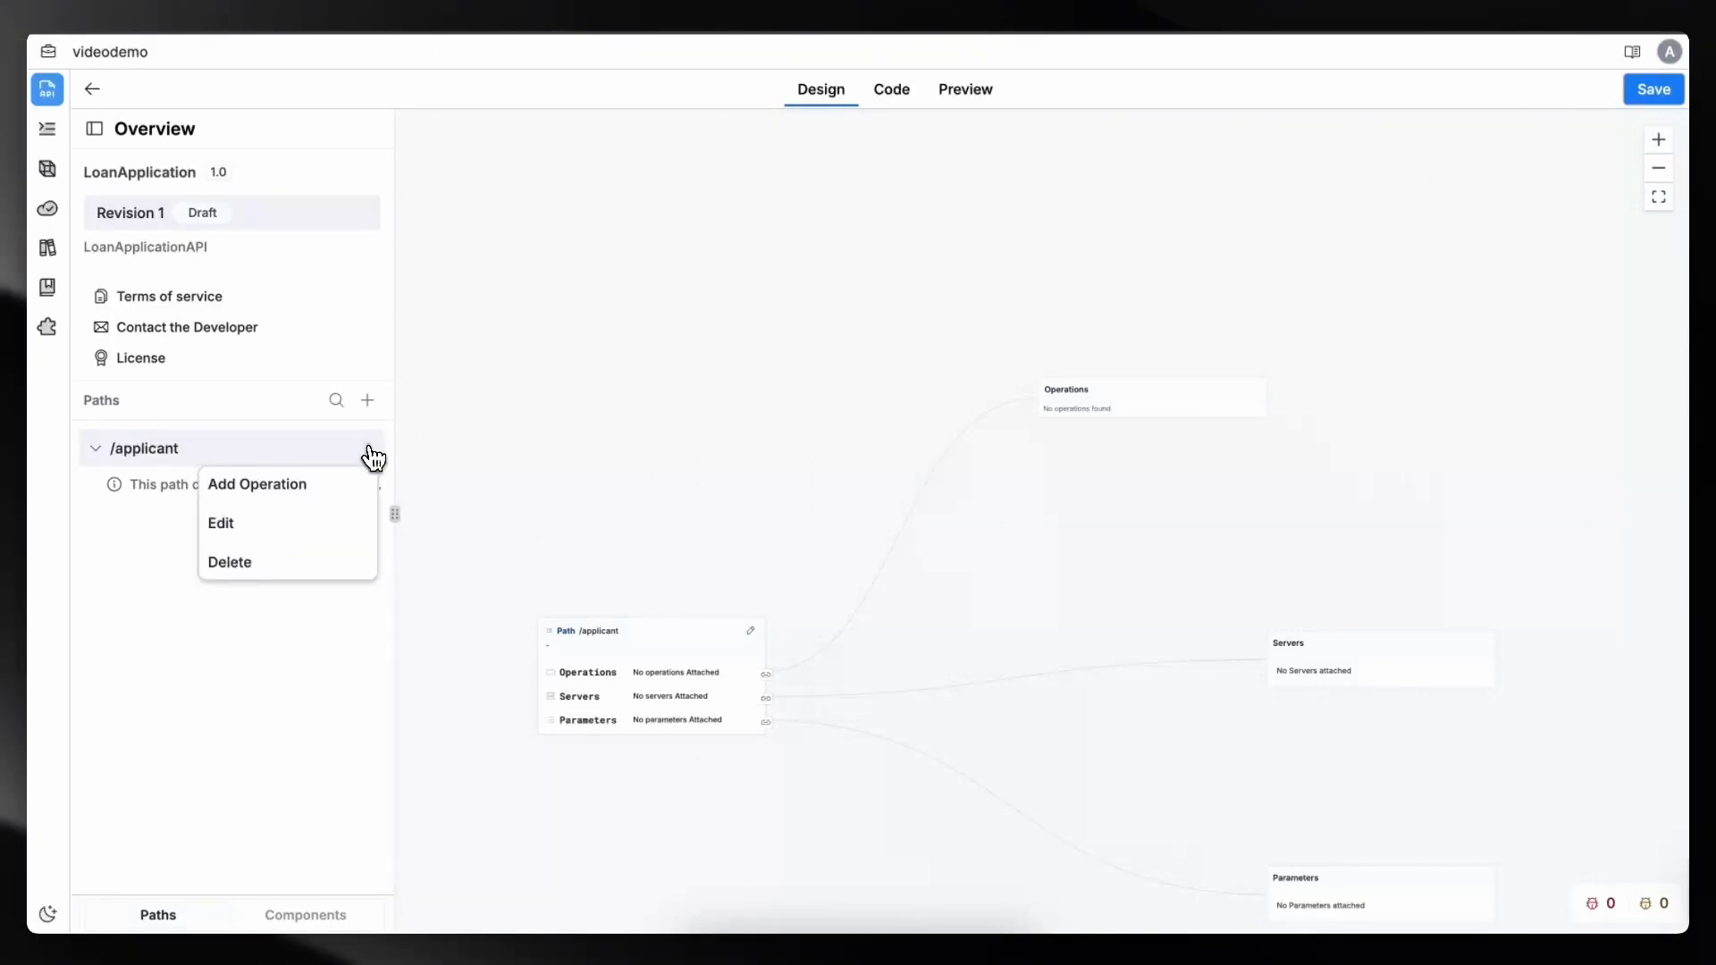
click(298, 510)
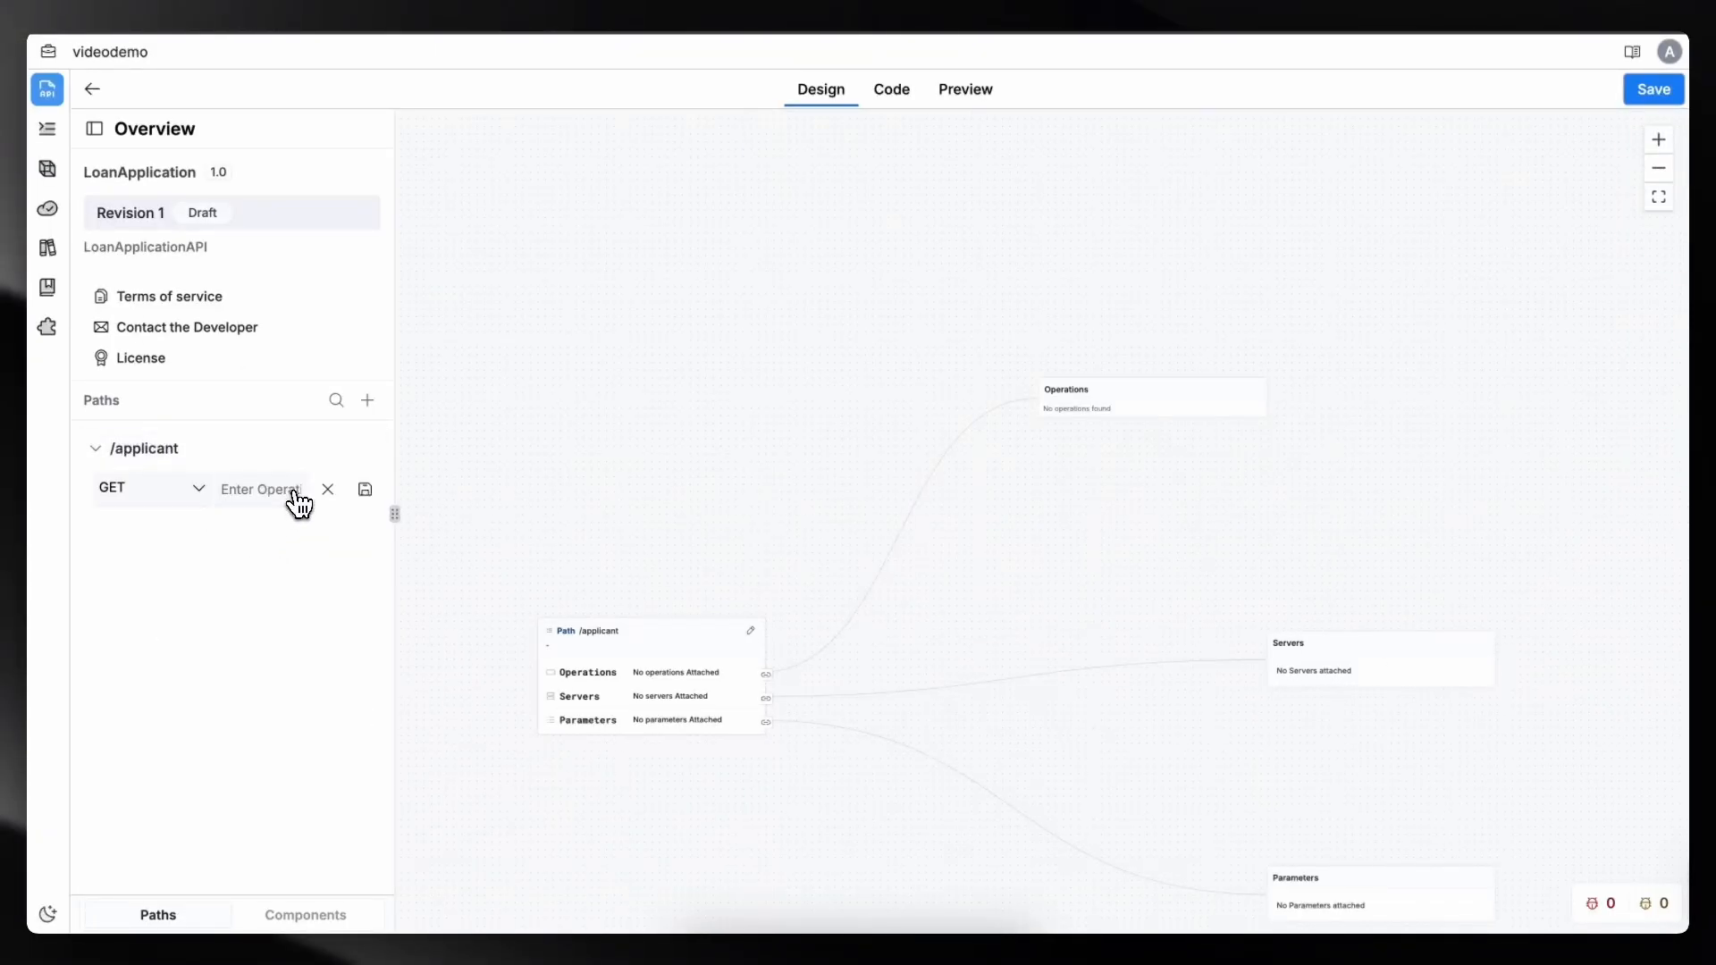
click(157, 502)
click(149, 570)
click(365, 489)
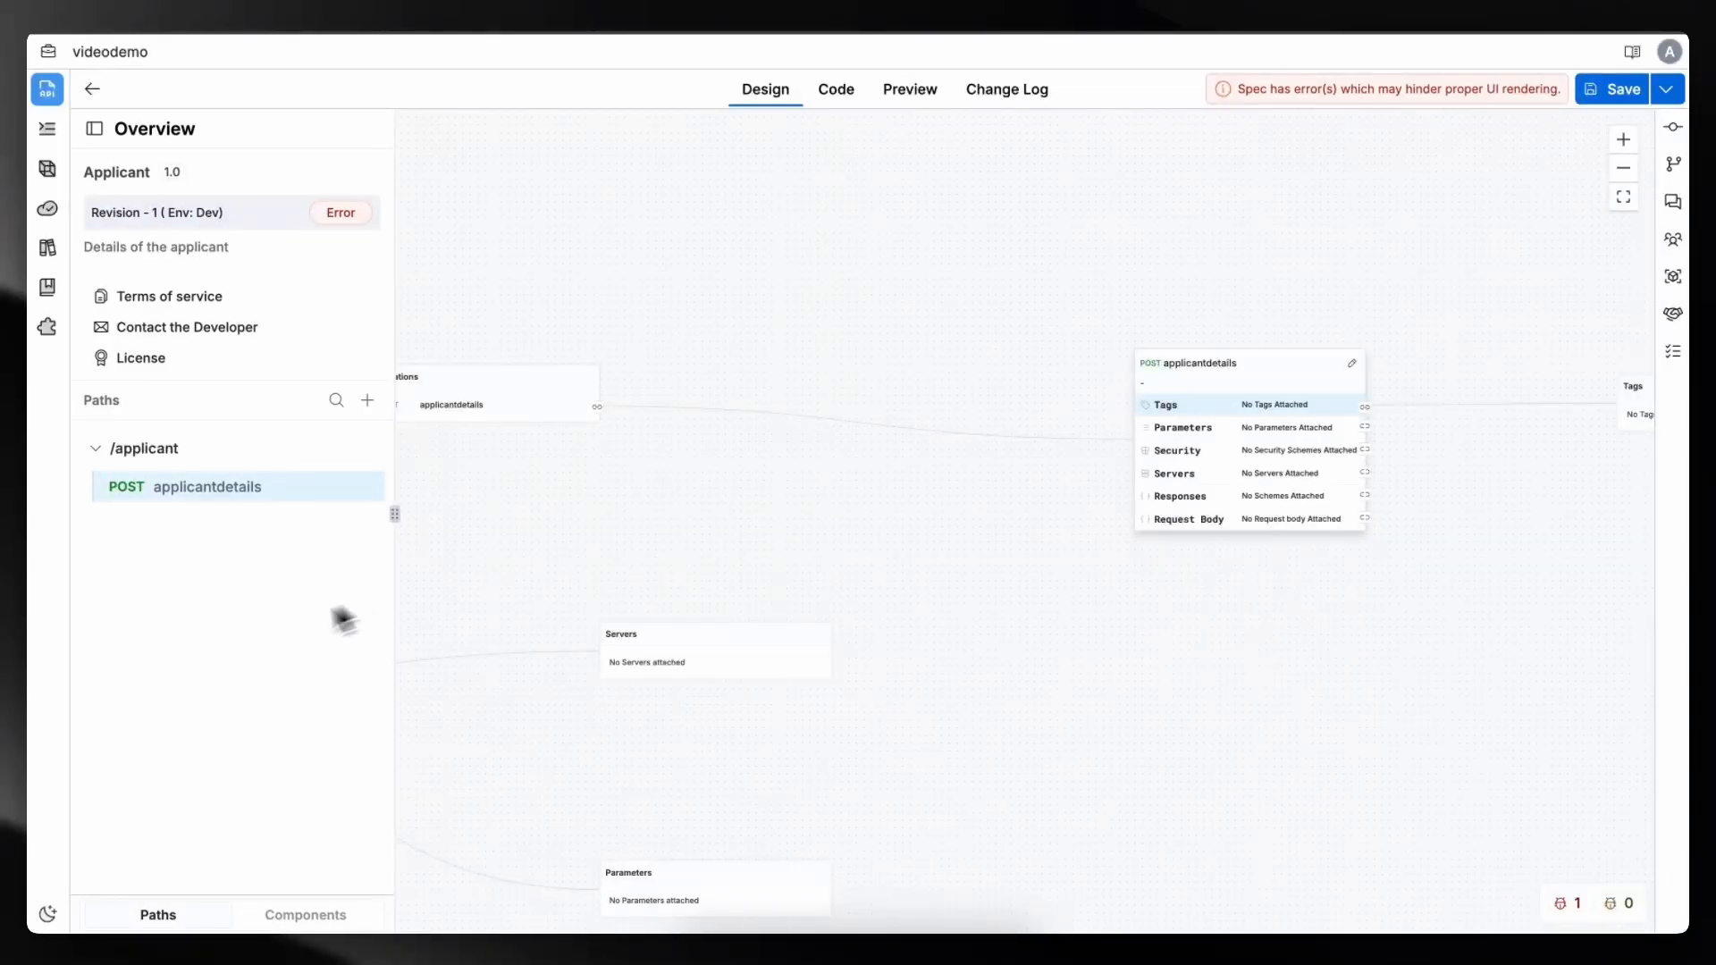
- Import the Applicant Details schema from the Loan Application dictionary, Revision - 1, into the spec's models
click(329, 924)
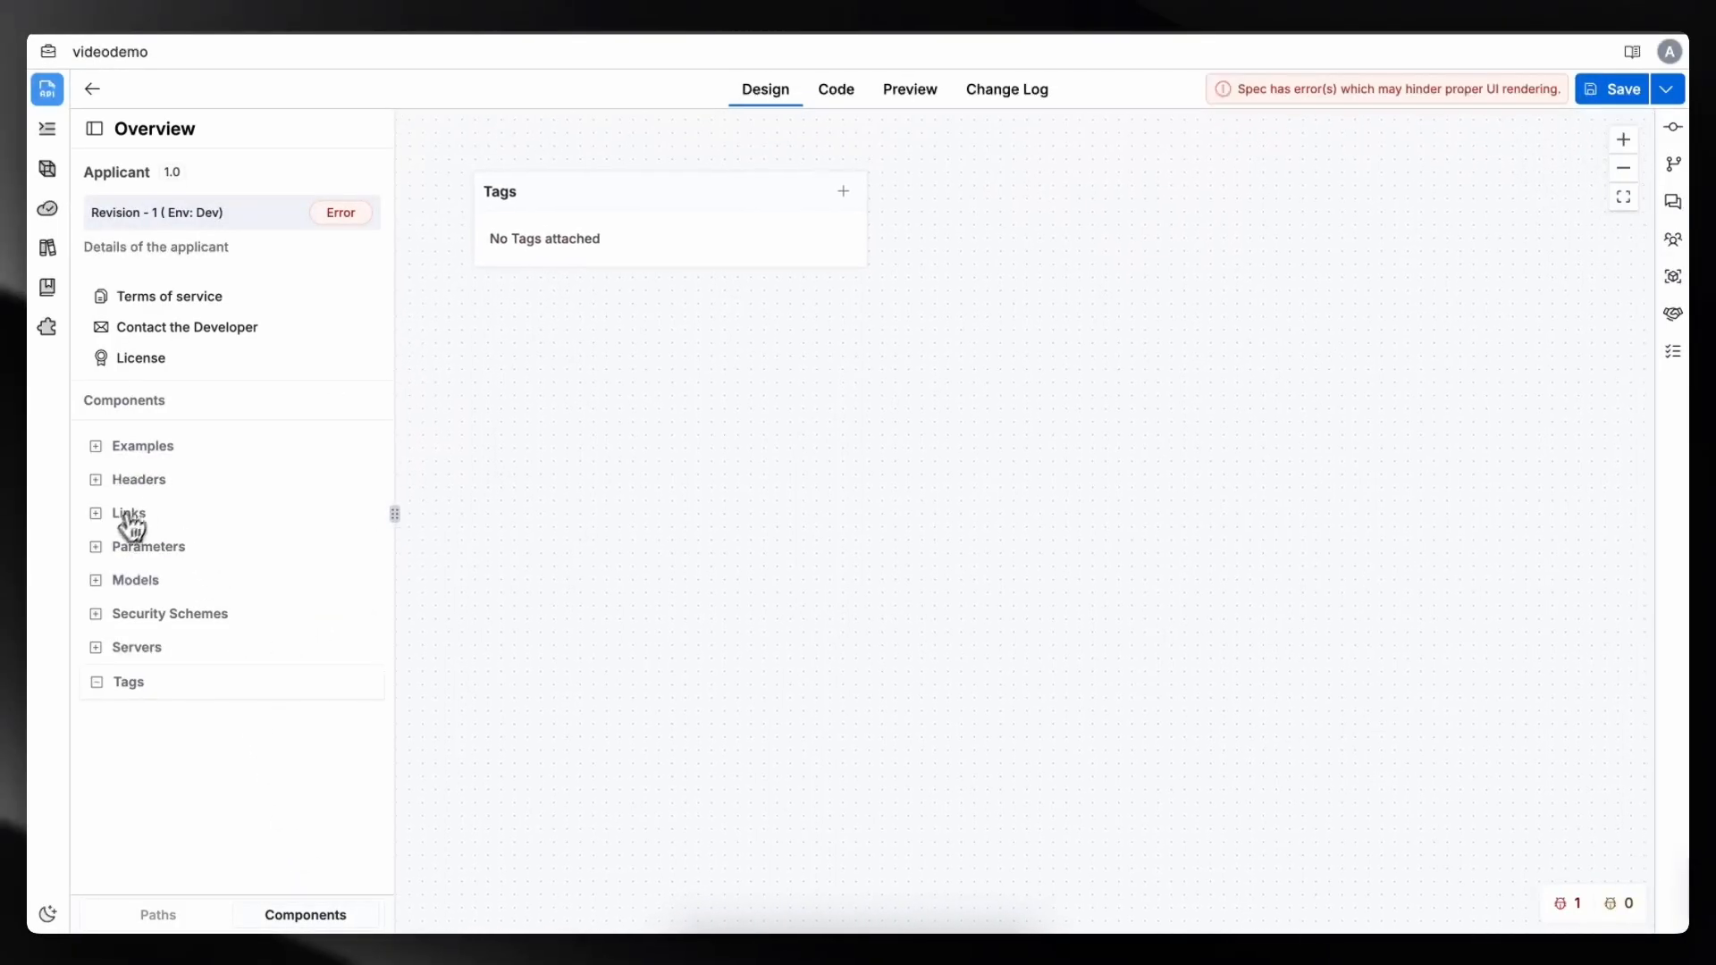
click(99, 581)
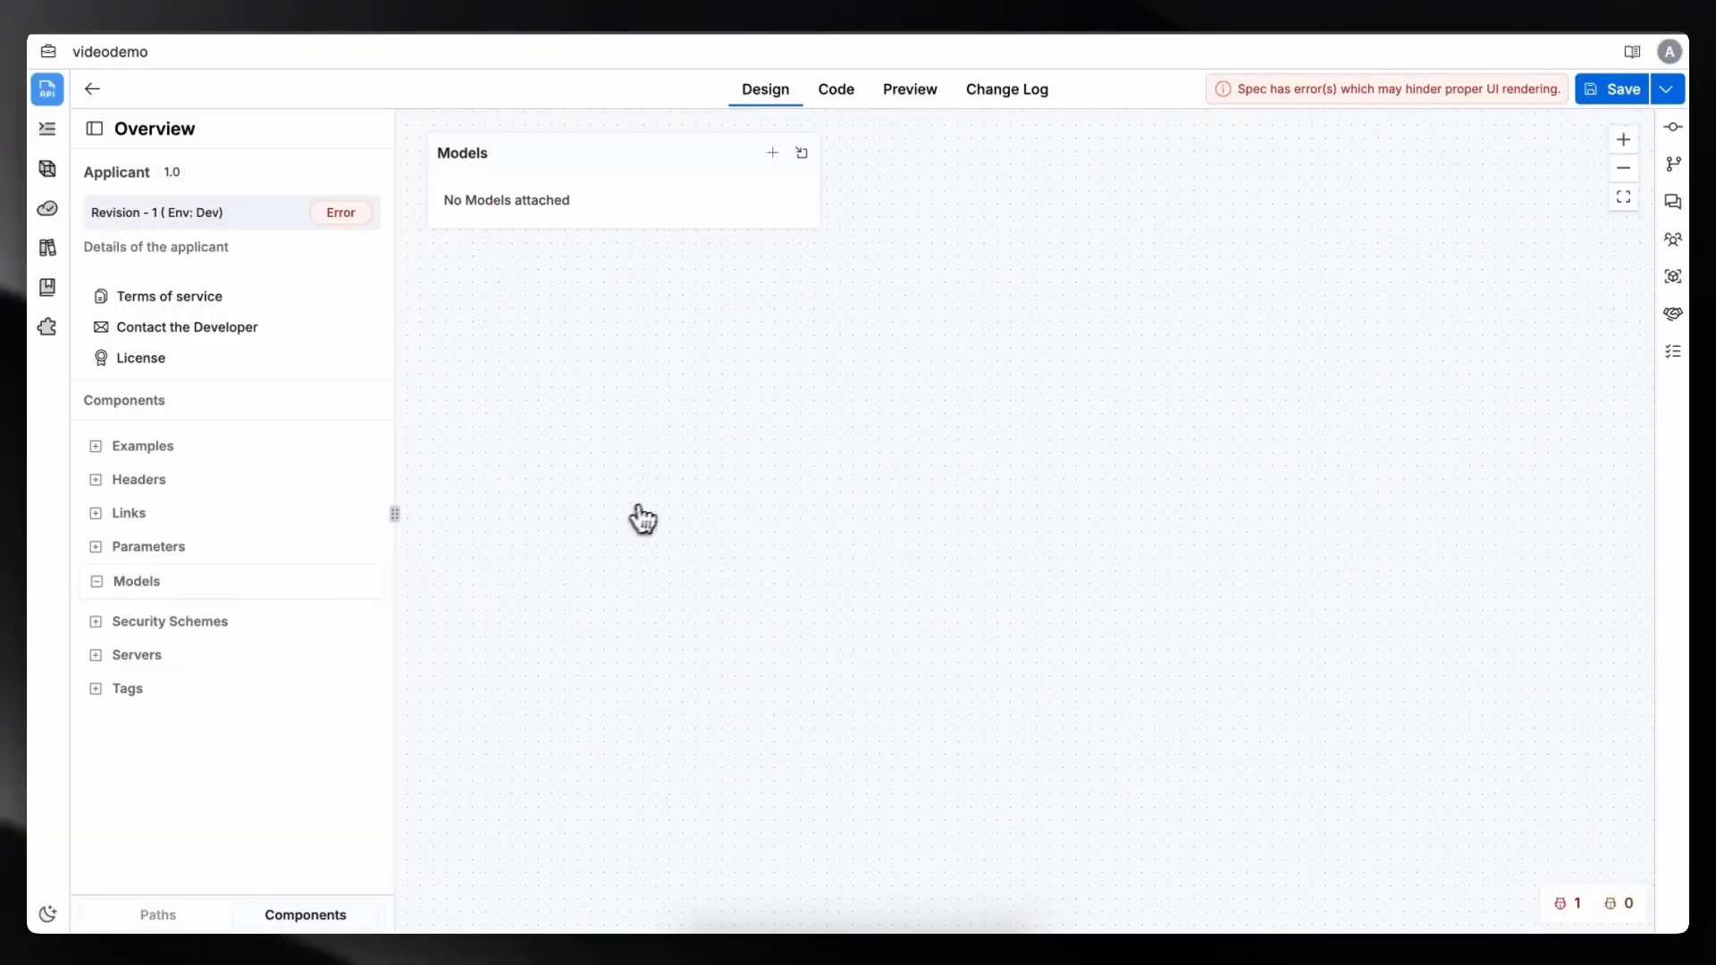
click(1048, 293)
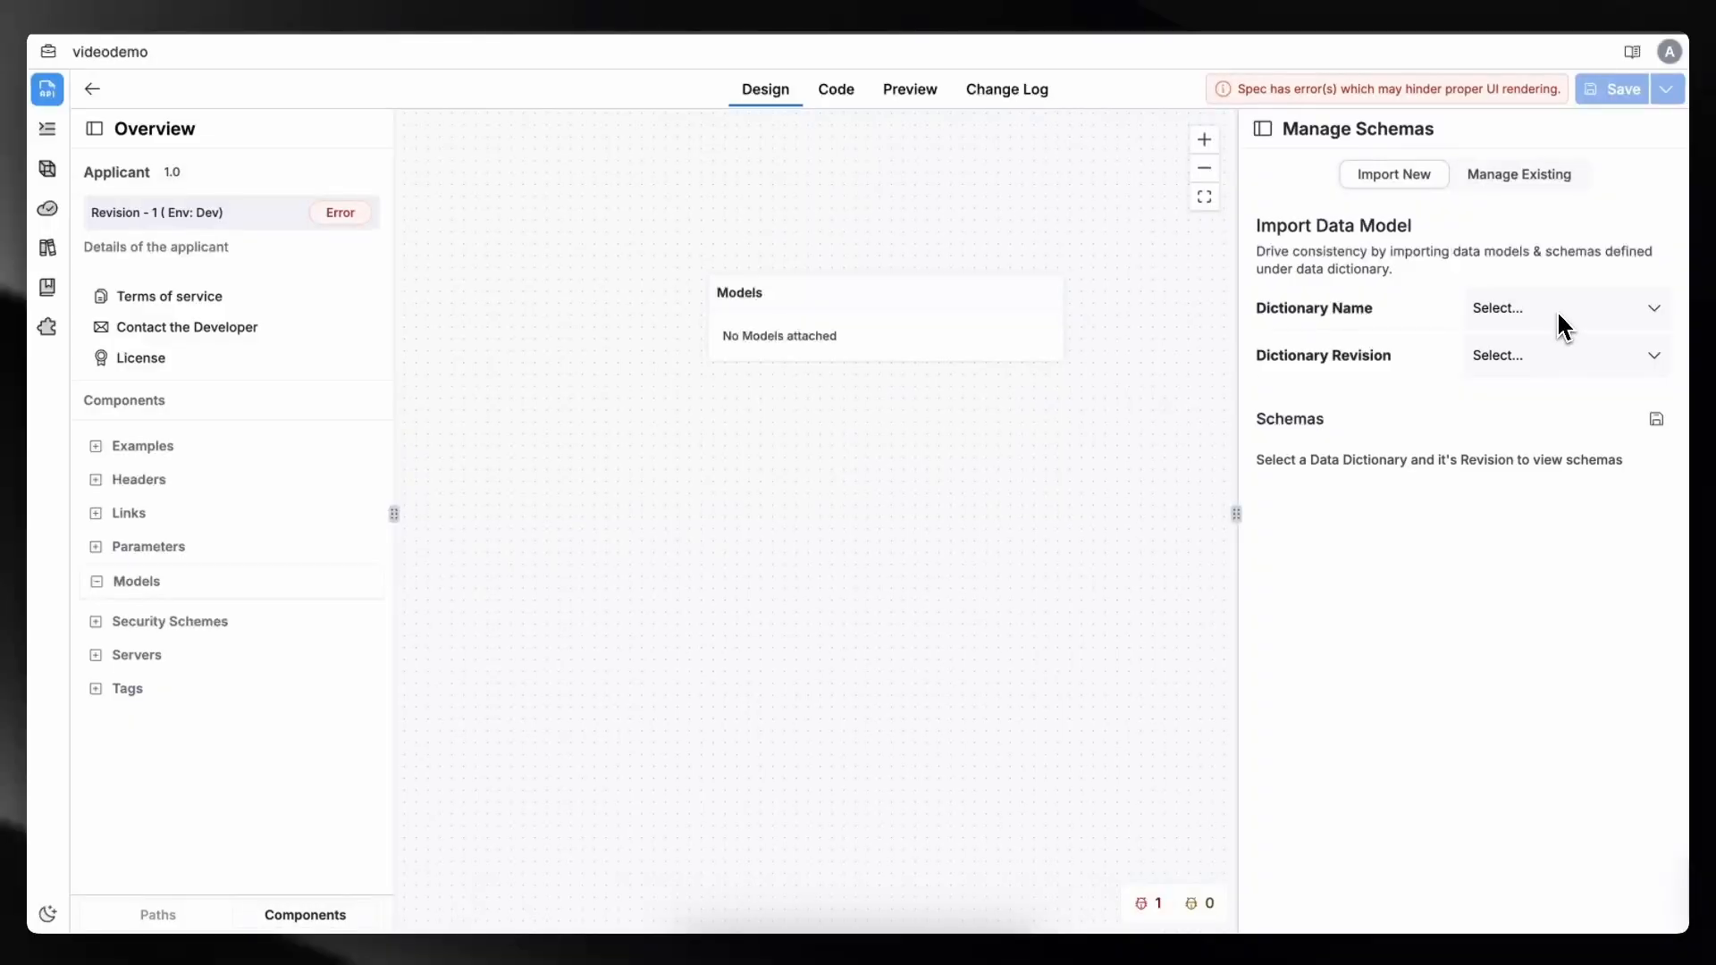
click(1562, 323)
click(1548, 361)
click(1547, 362)
click(1537, 394)
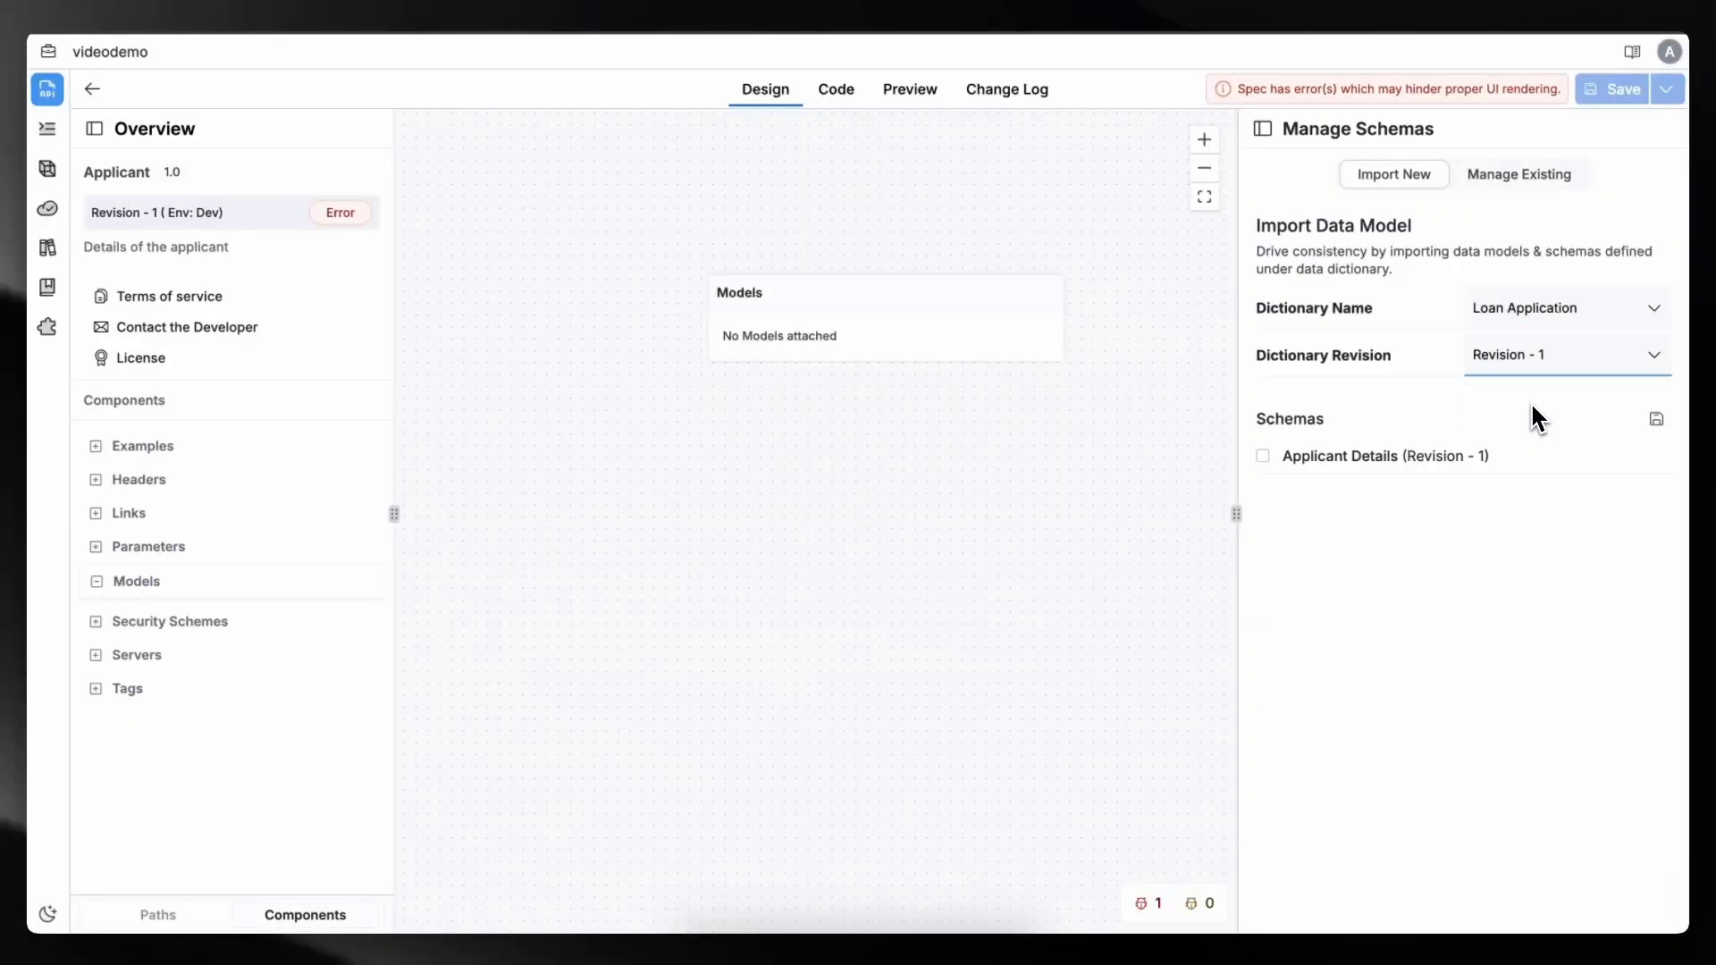
click(1263, 456)
click(1657, 419)
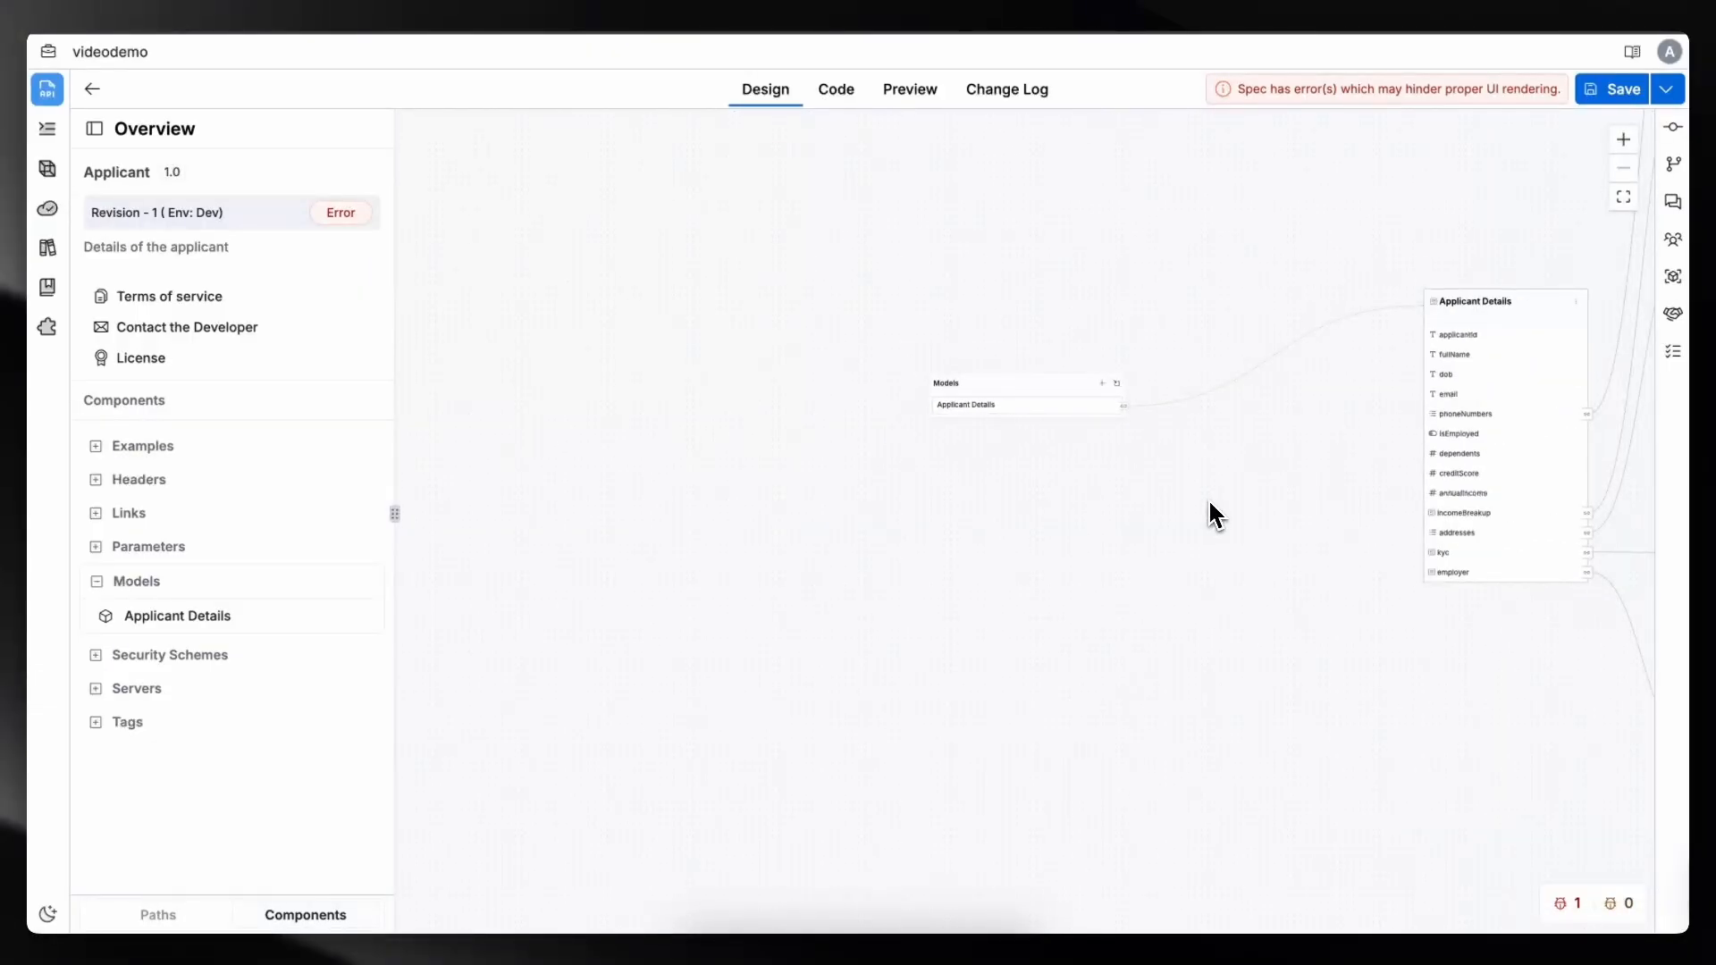
- Open the POST applicantdetails operation and check the spec's code view for validation errors
drag(1209, 504, 618, 699)
click(170, 918)
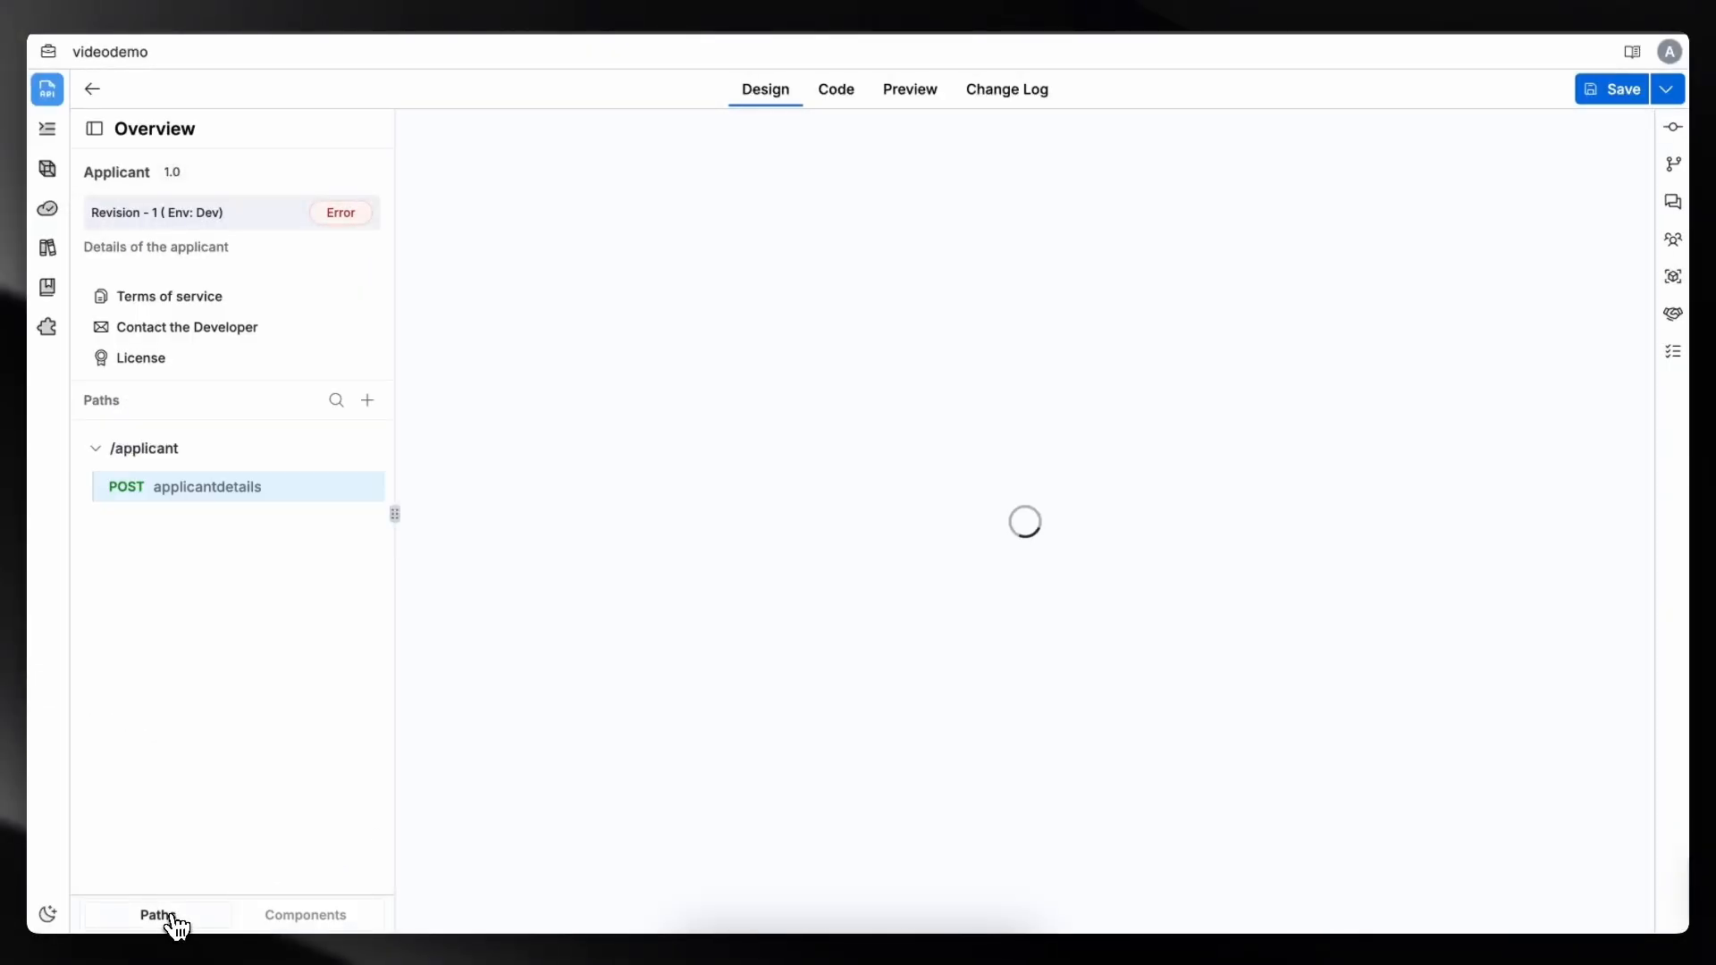
click(189, 490)
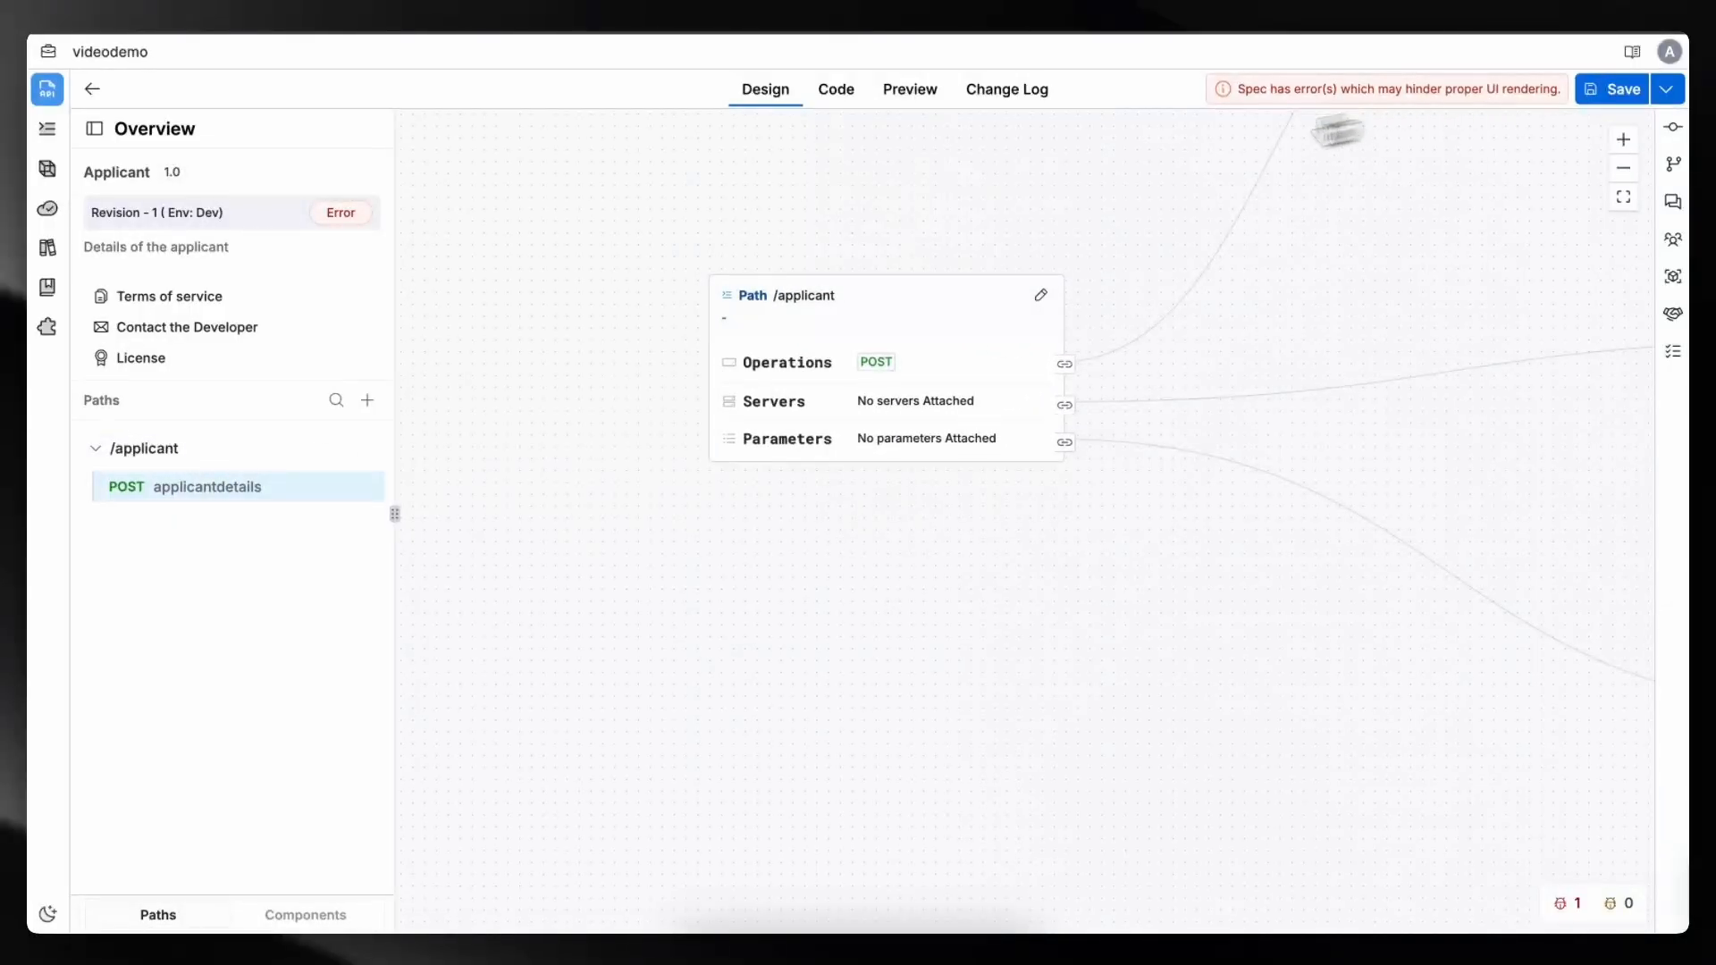
click(840, 91)
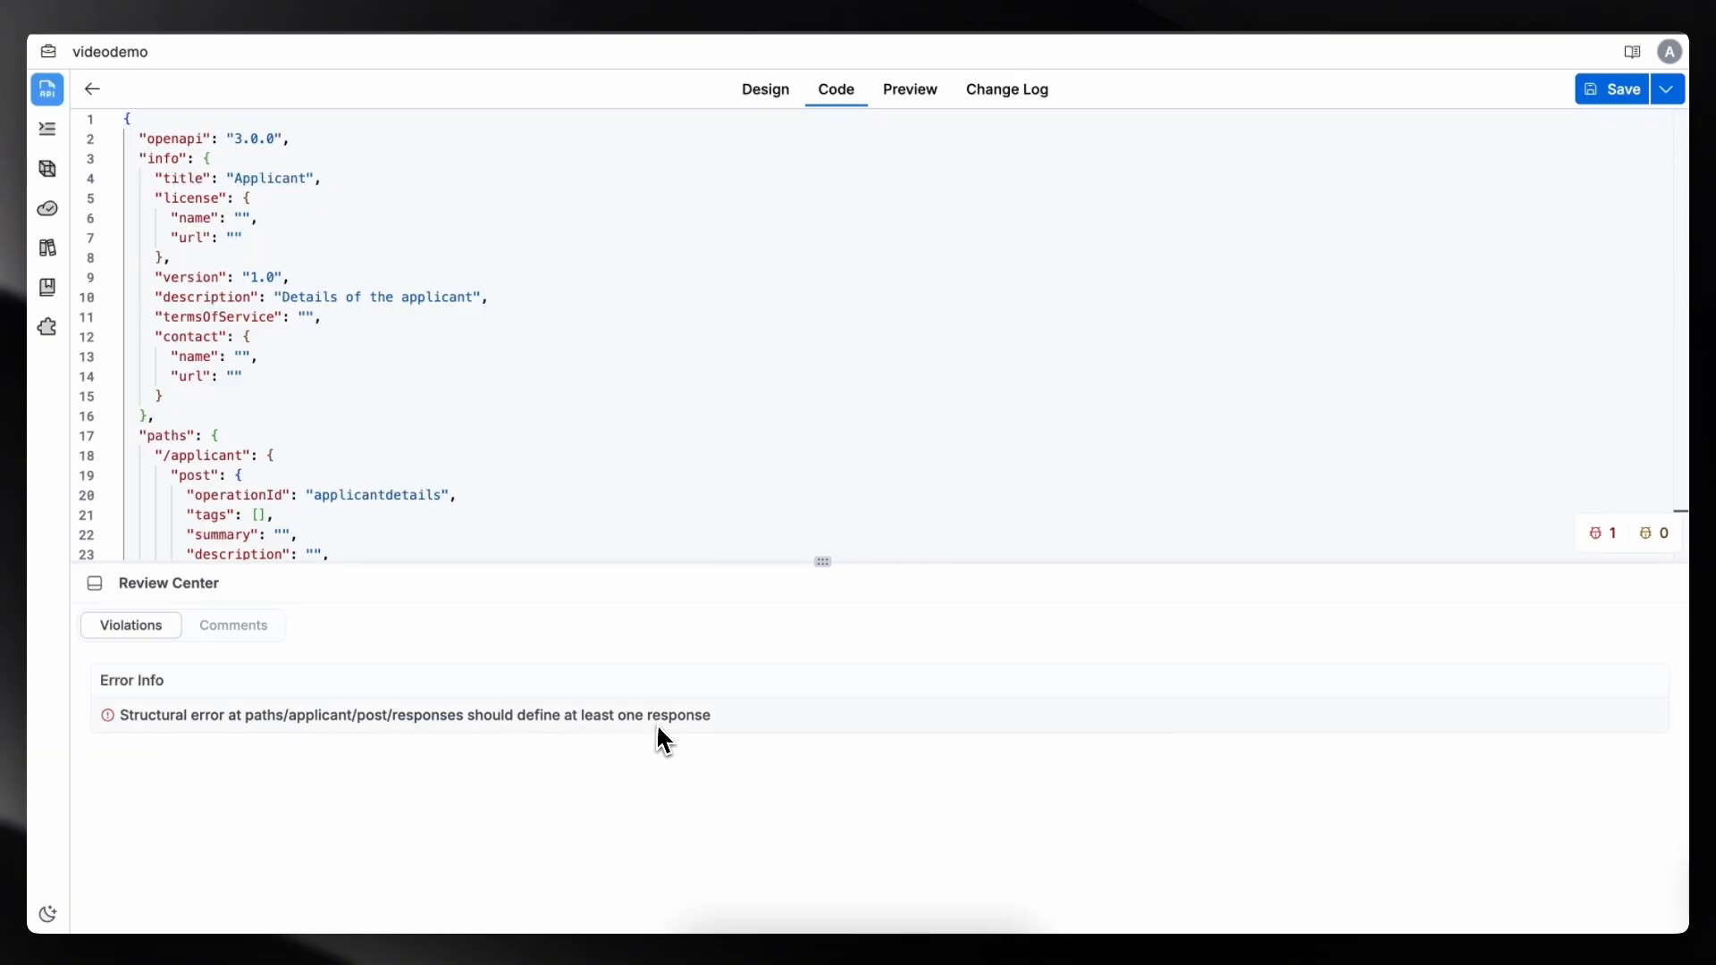
click(774, 101)
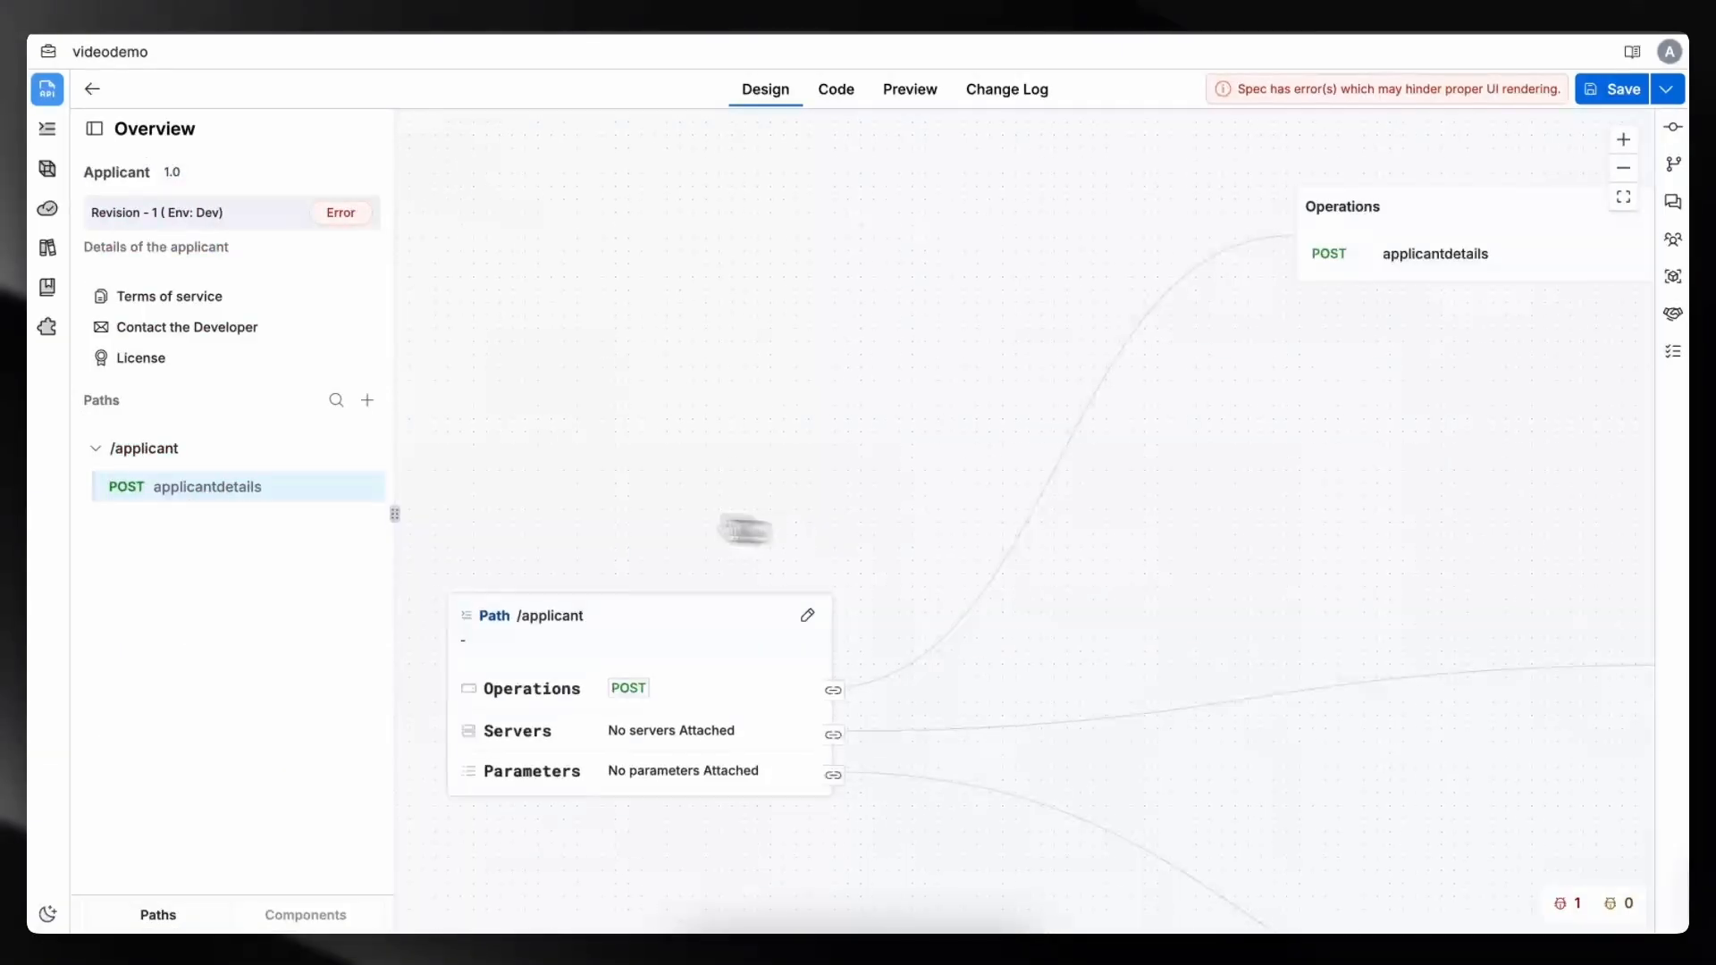
- Add a 200 - OK response with description Applicant to the POST applicantdetails operation
drag(1072, 508, 427, 657)
drag(983, 609, 480, 649)
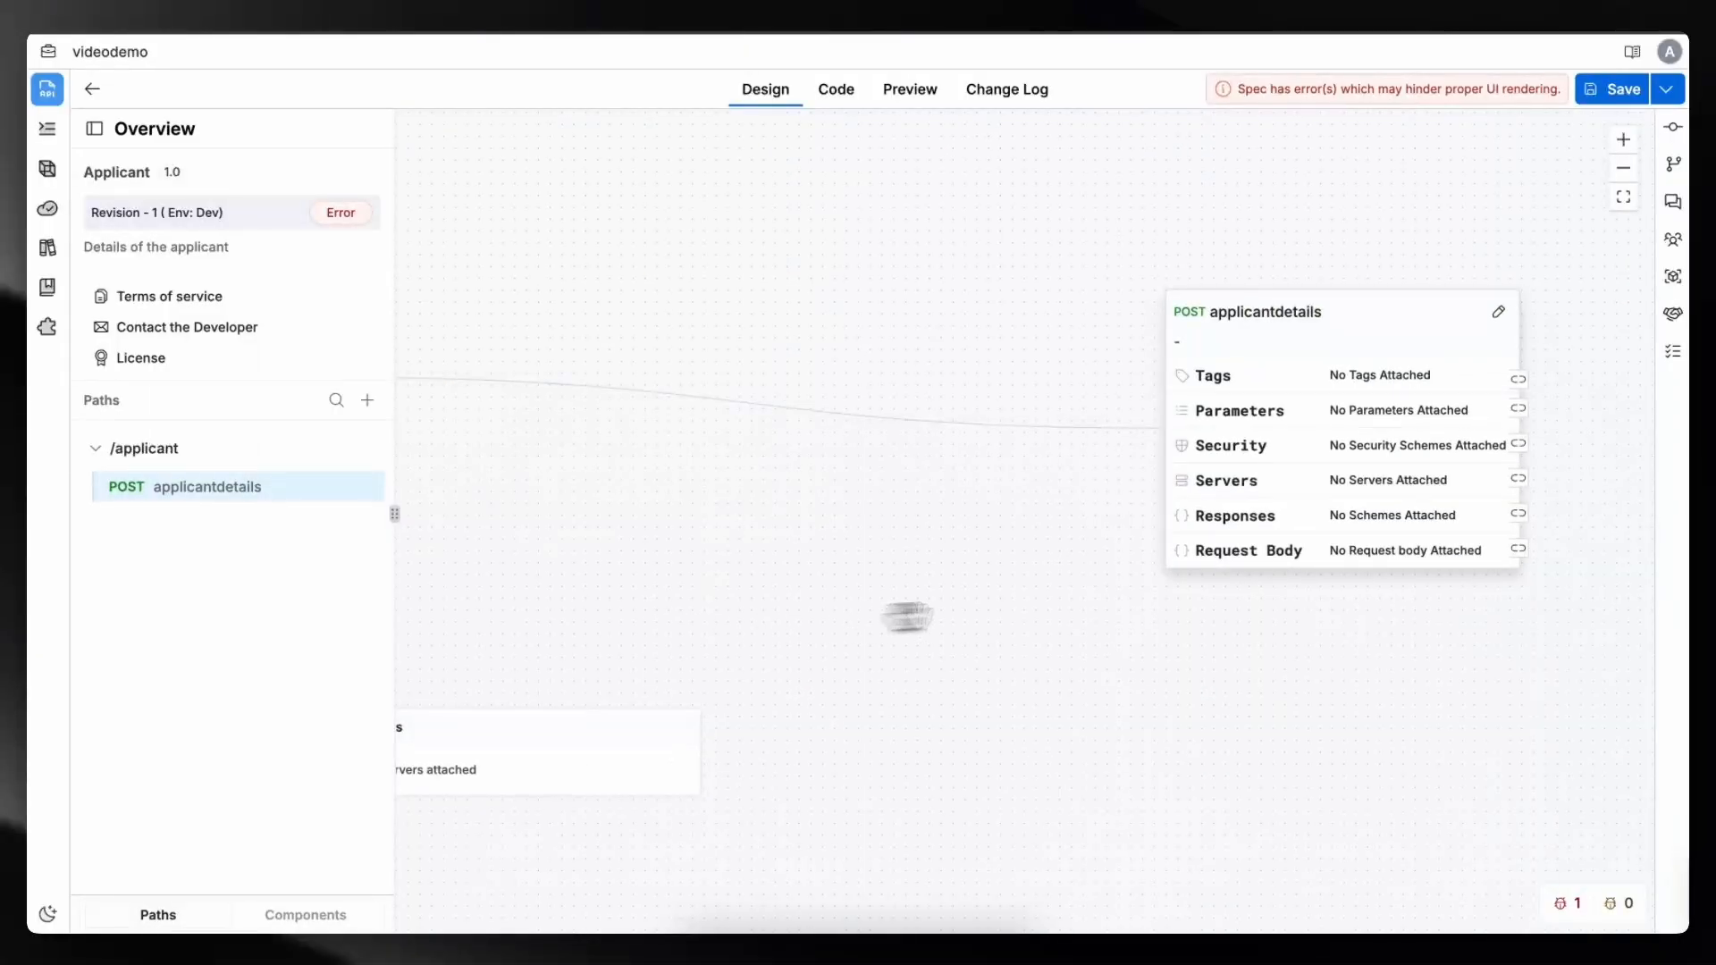
drag(907, 616, 685, 605)
click(1084, 524)
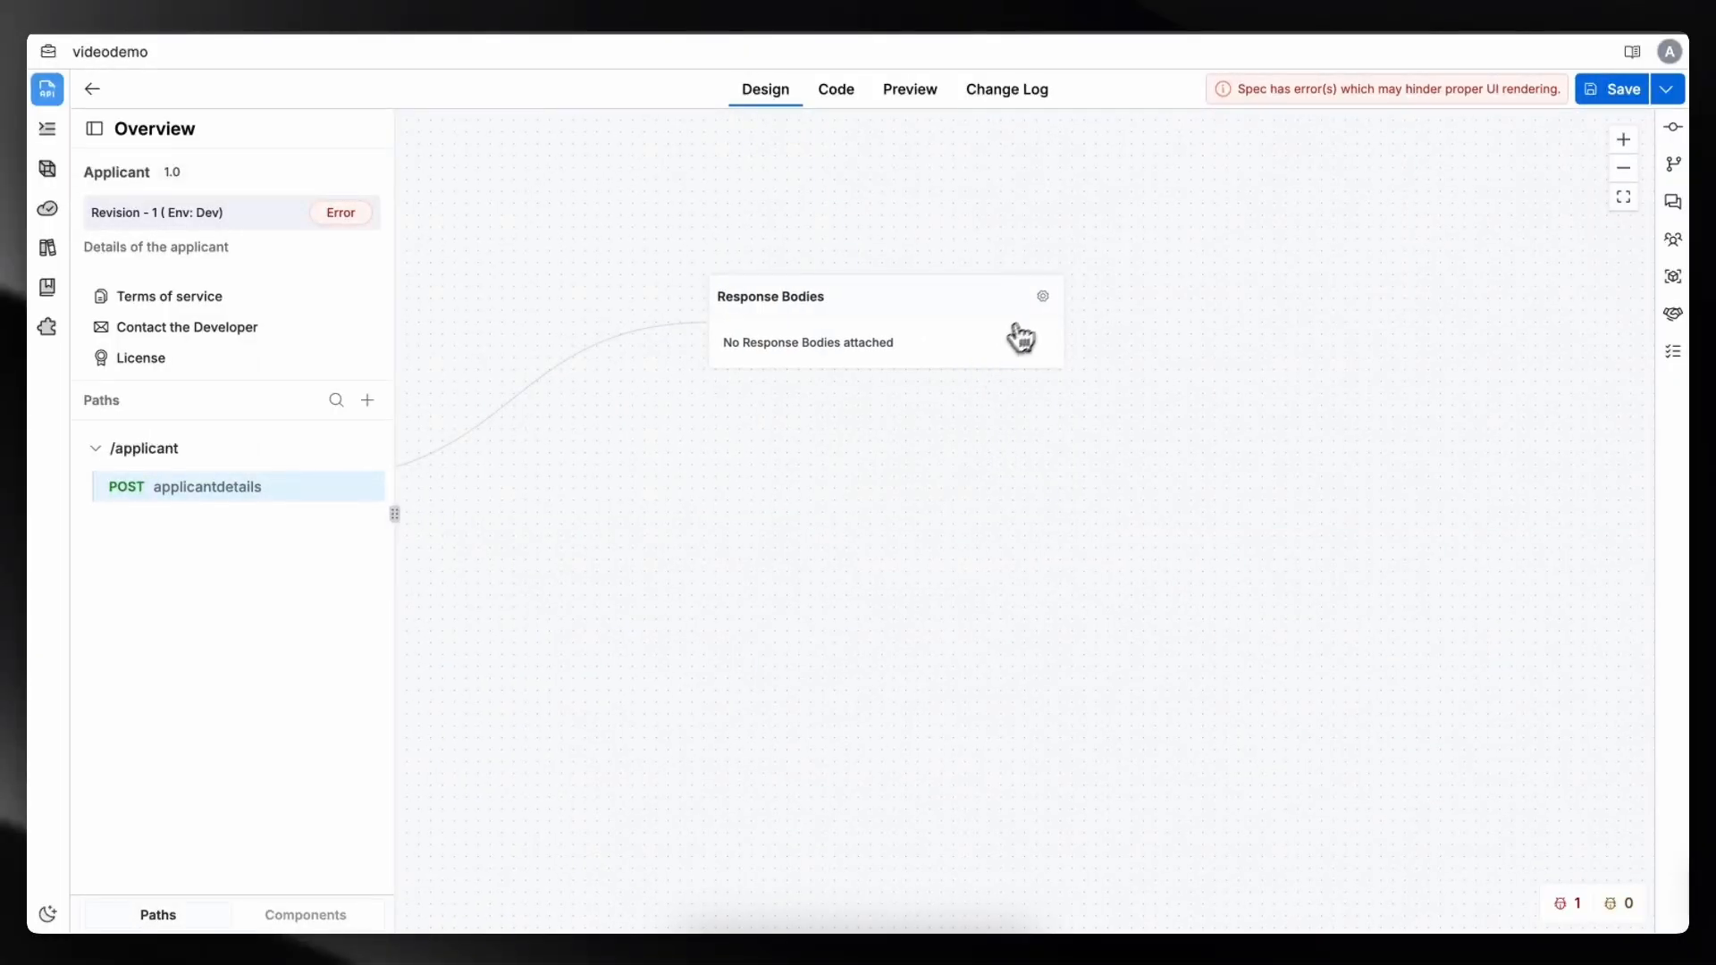
click(1046, 298)
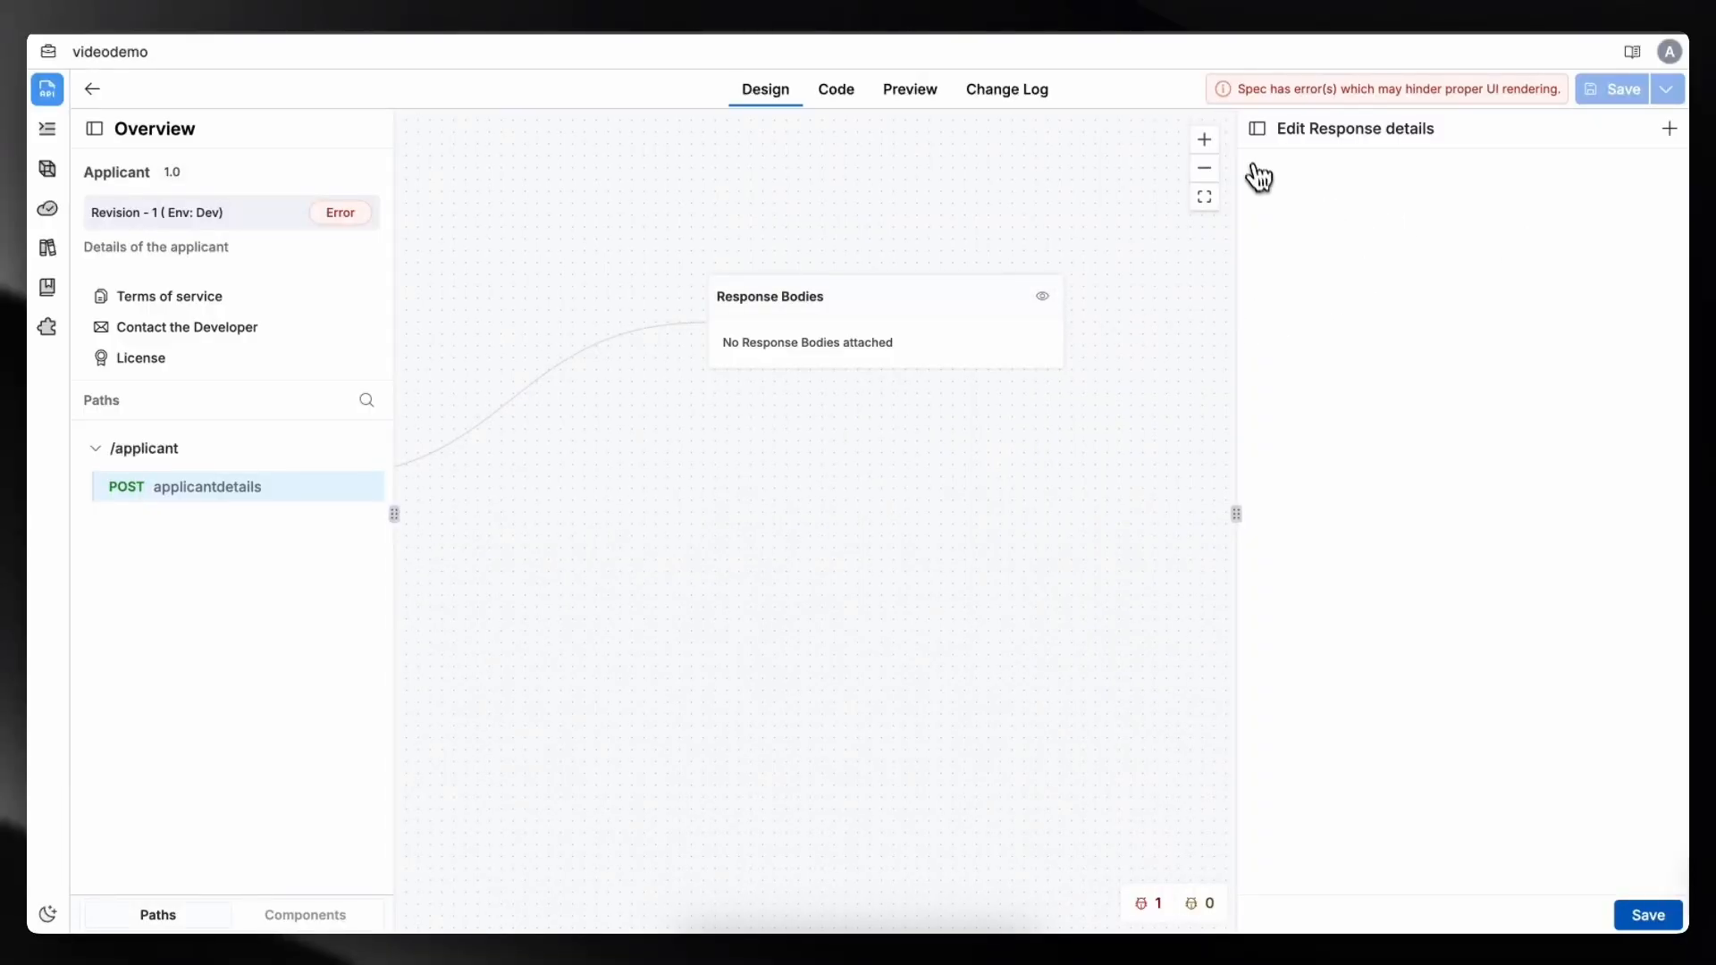
click(1668, 130)
click(1311, 184)
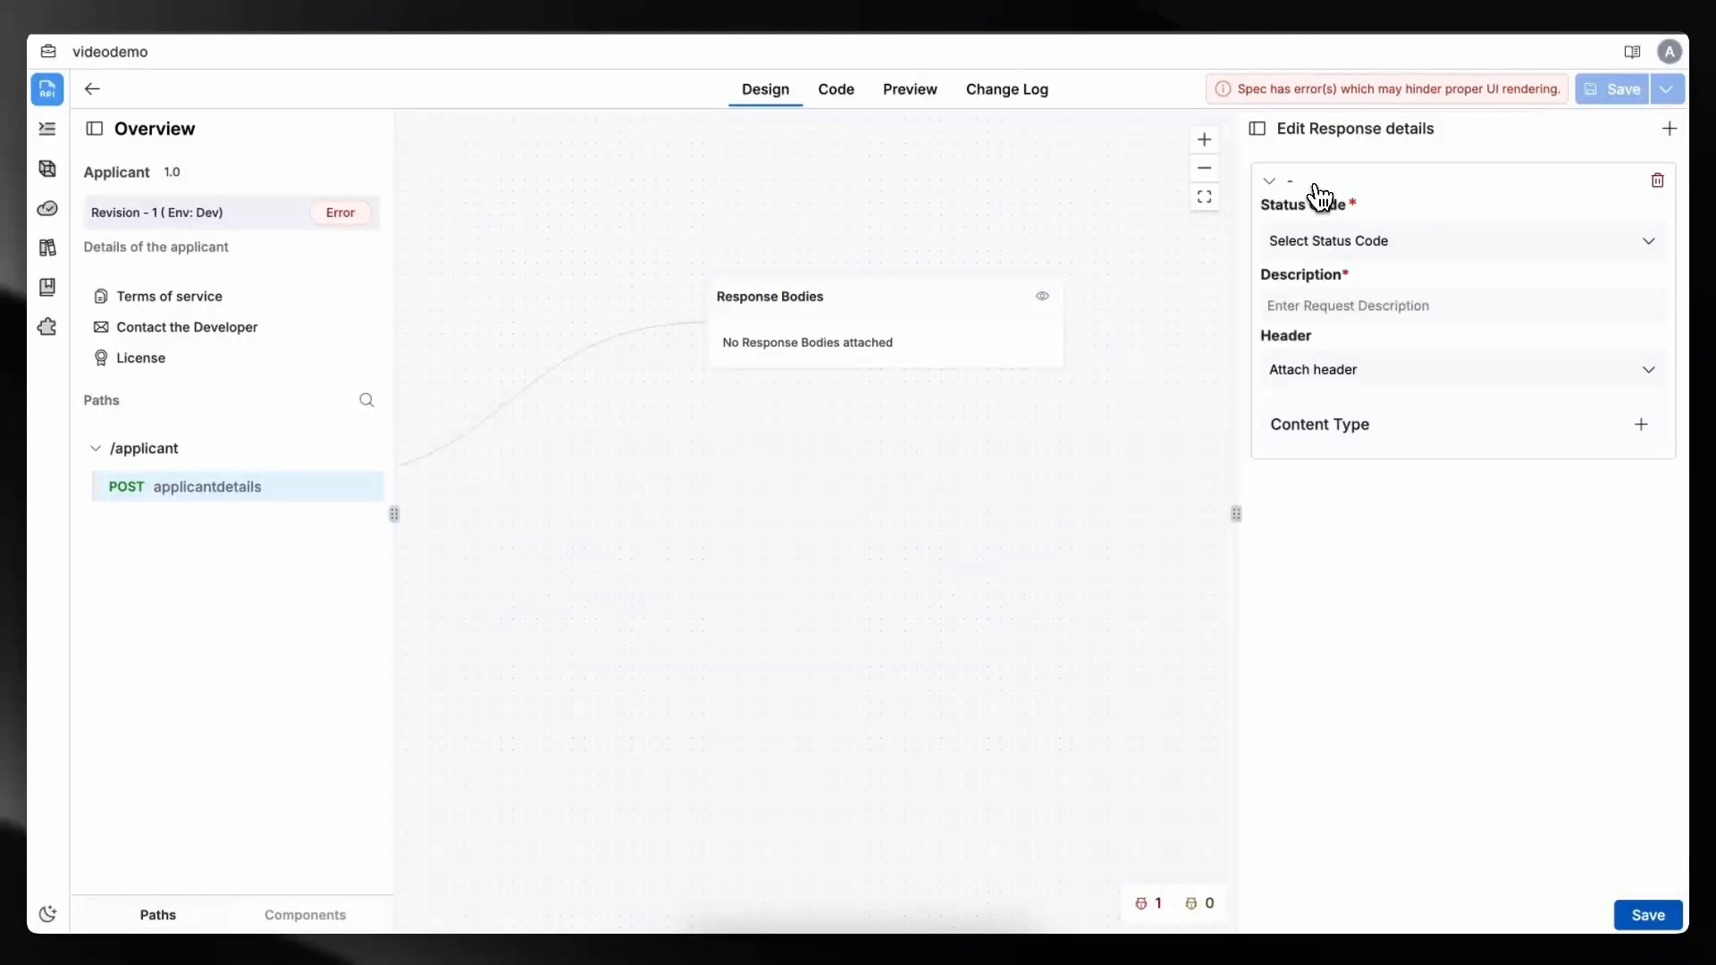
click(1352, 238)
click(1322, 394)
click(1360, 308)
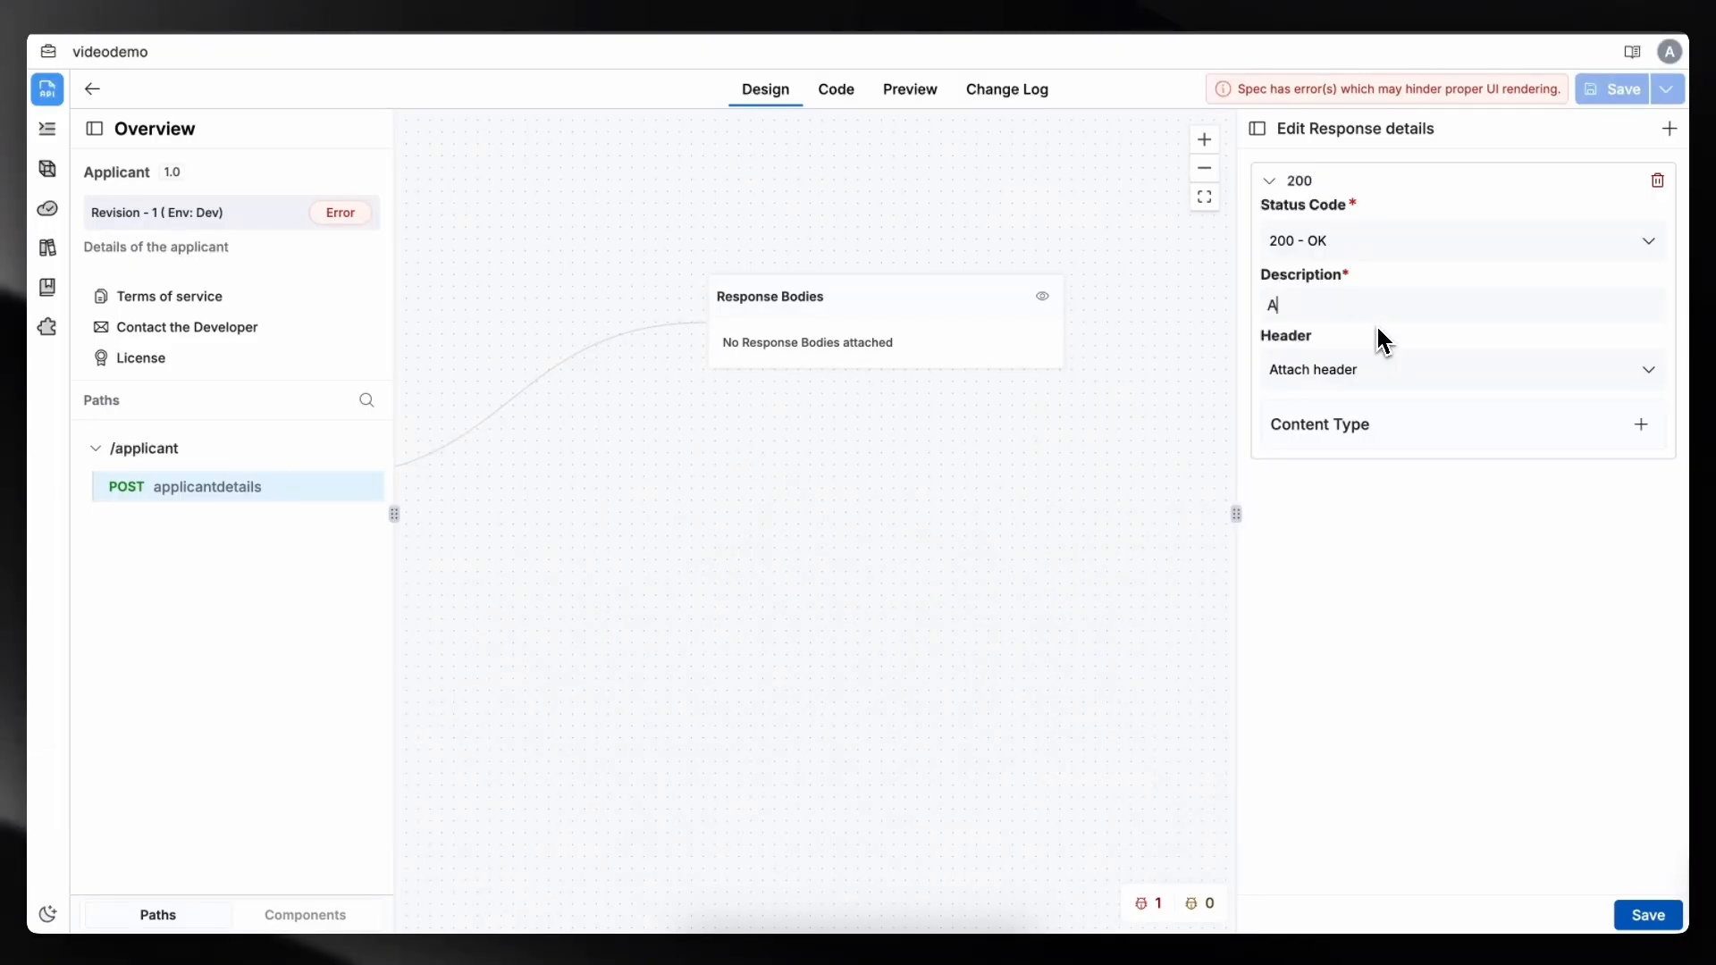
click(1451, 373)
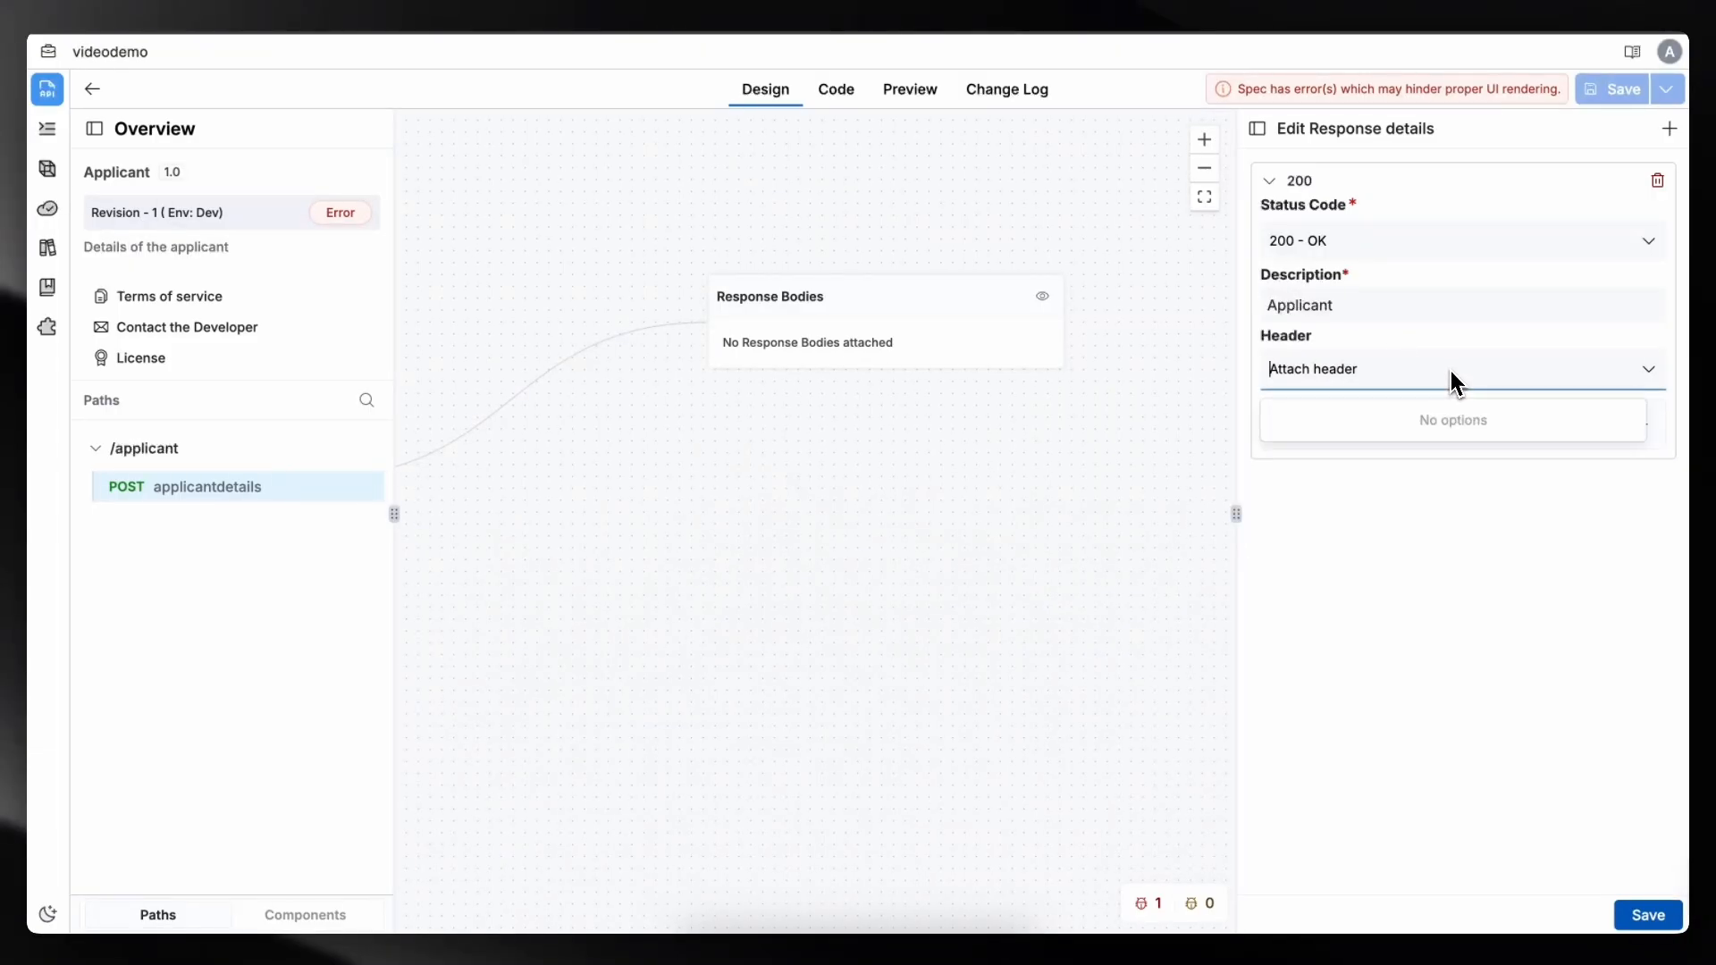
click(1453, 375)
click(1643, 425)
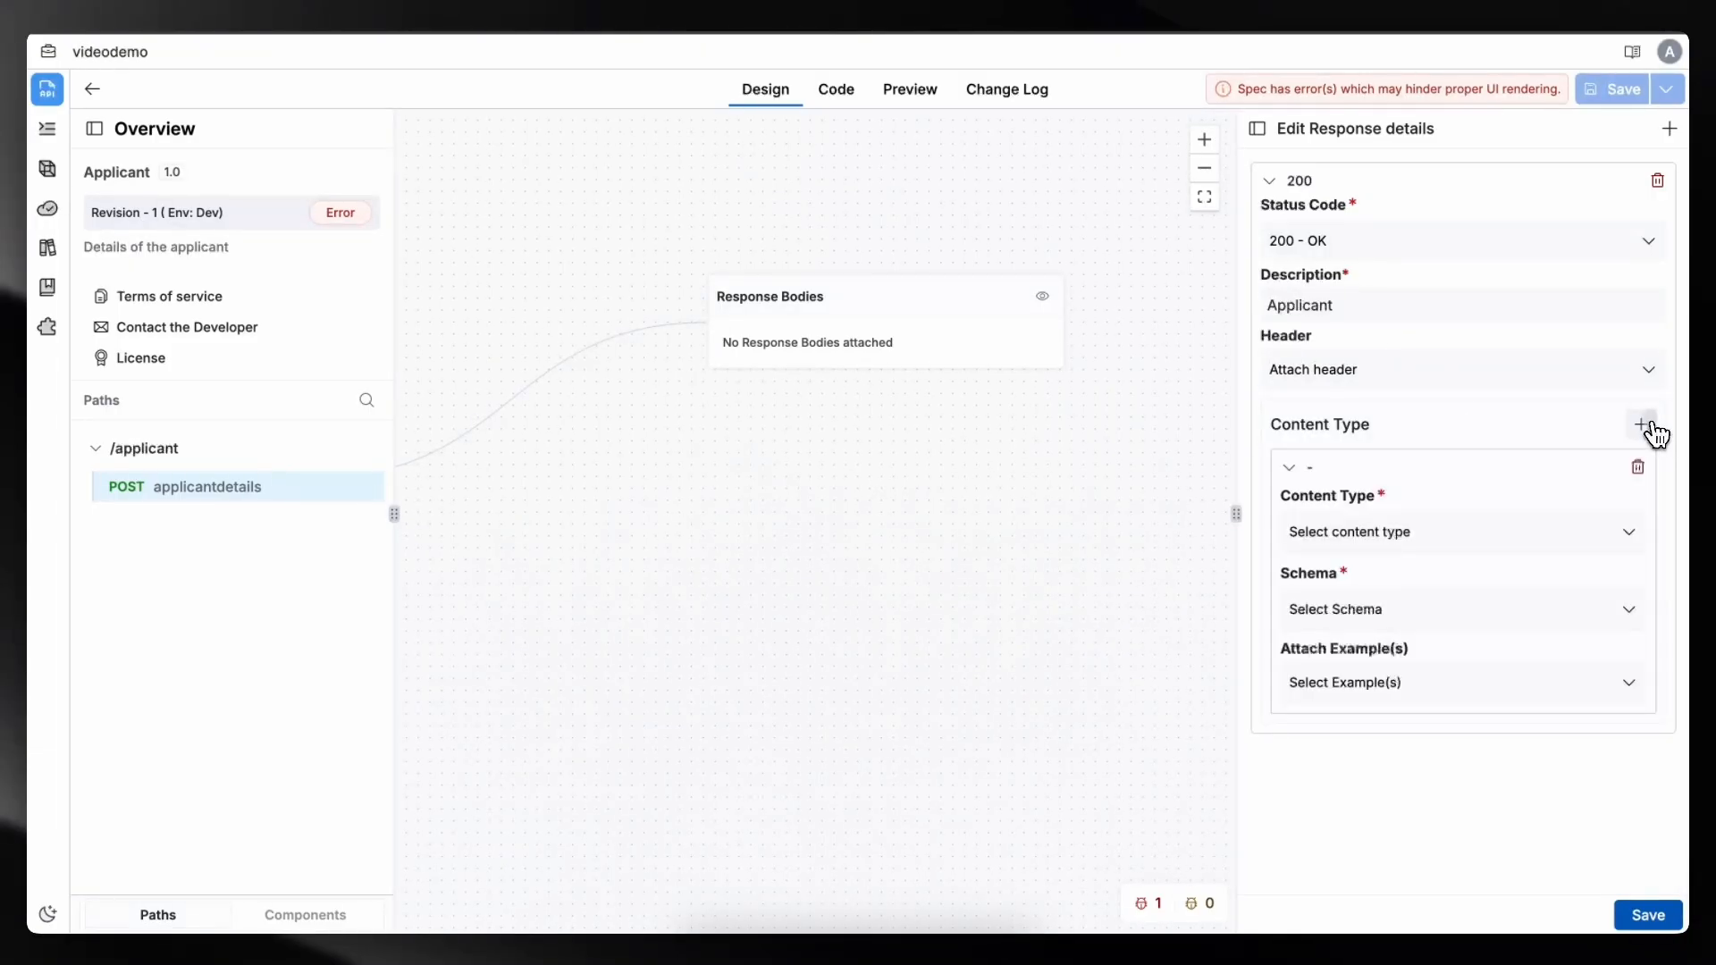
- Give the response an application/json content type using the Applicant Details schema and save it
click(1466, 532)
click(1417, 579)
click(1381, 593)
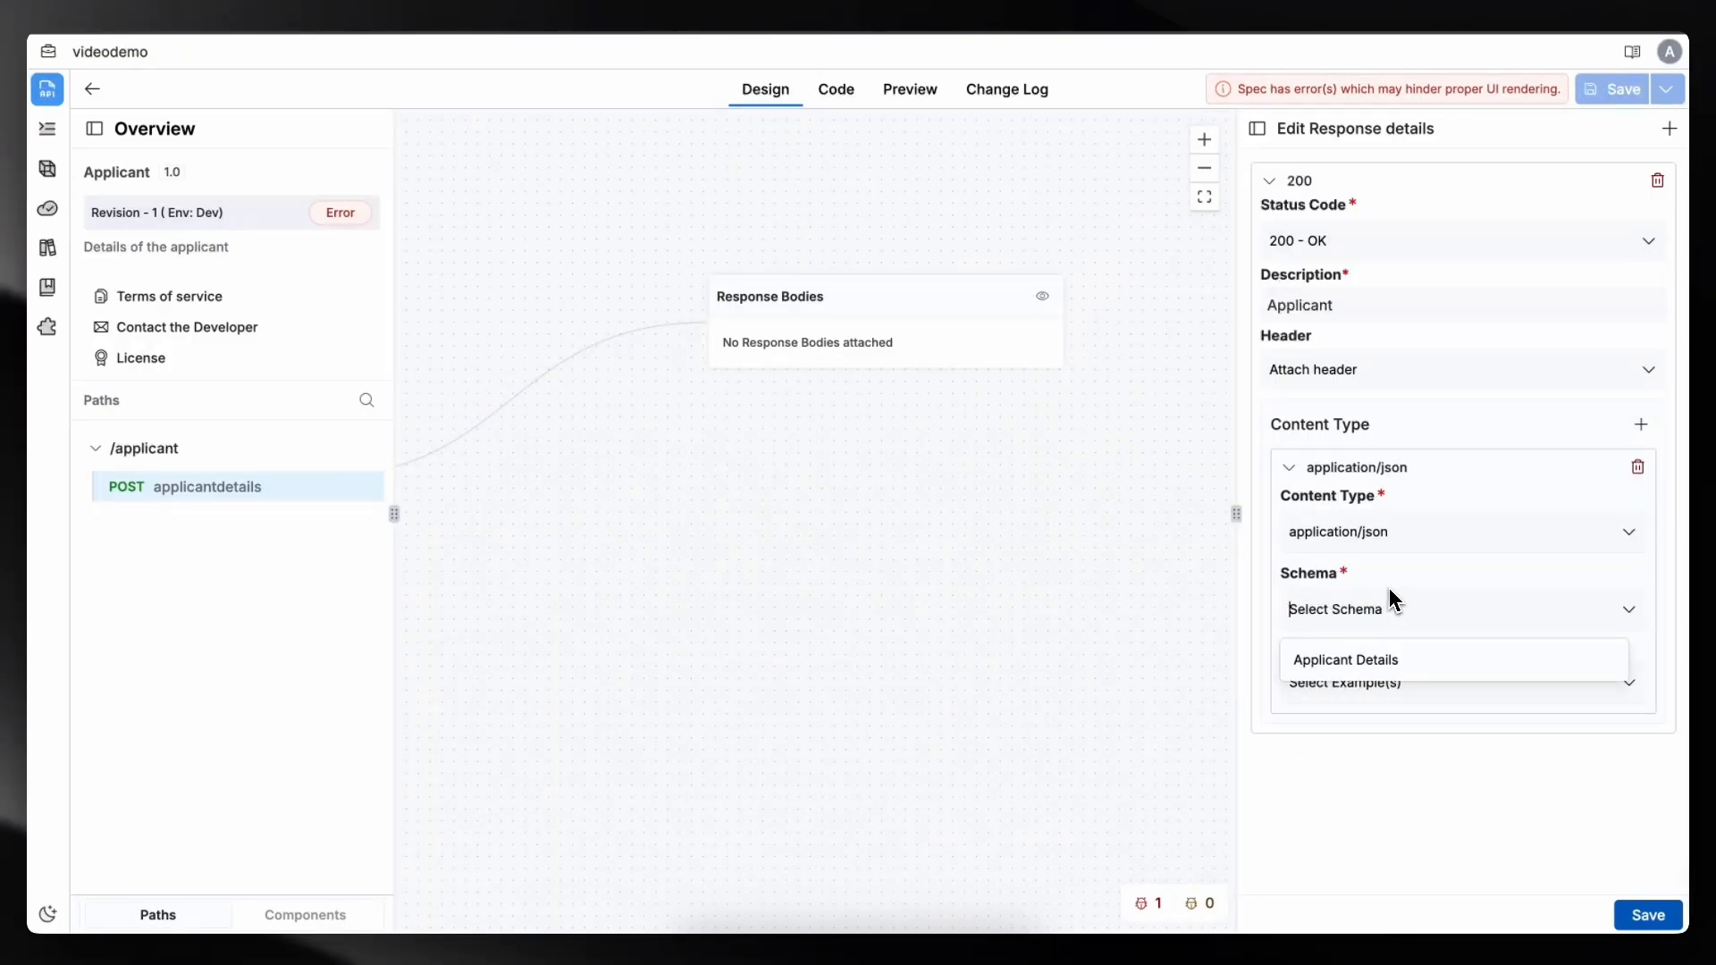
click(1378, 659)
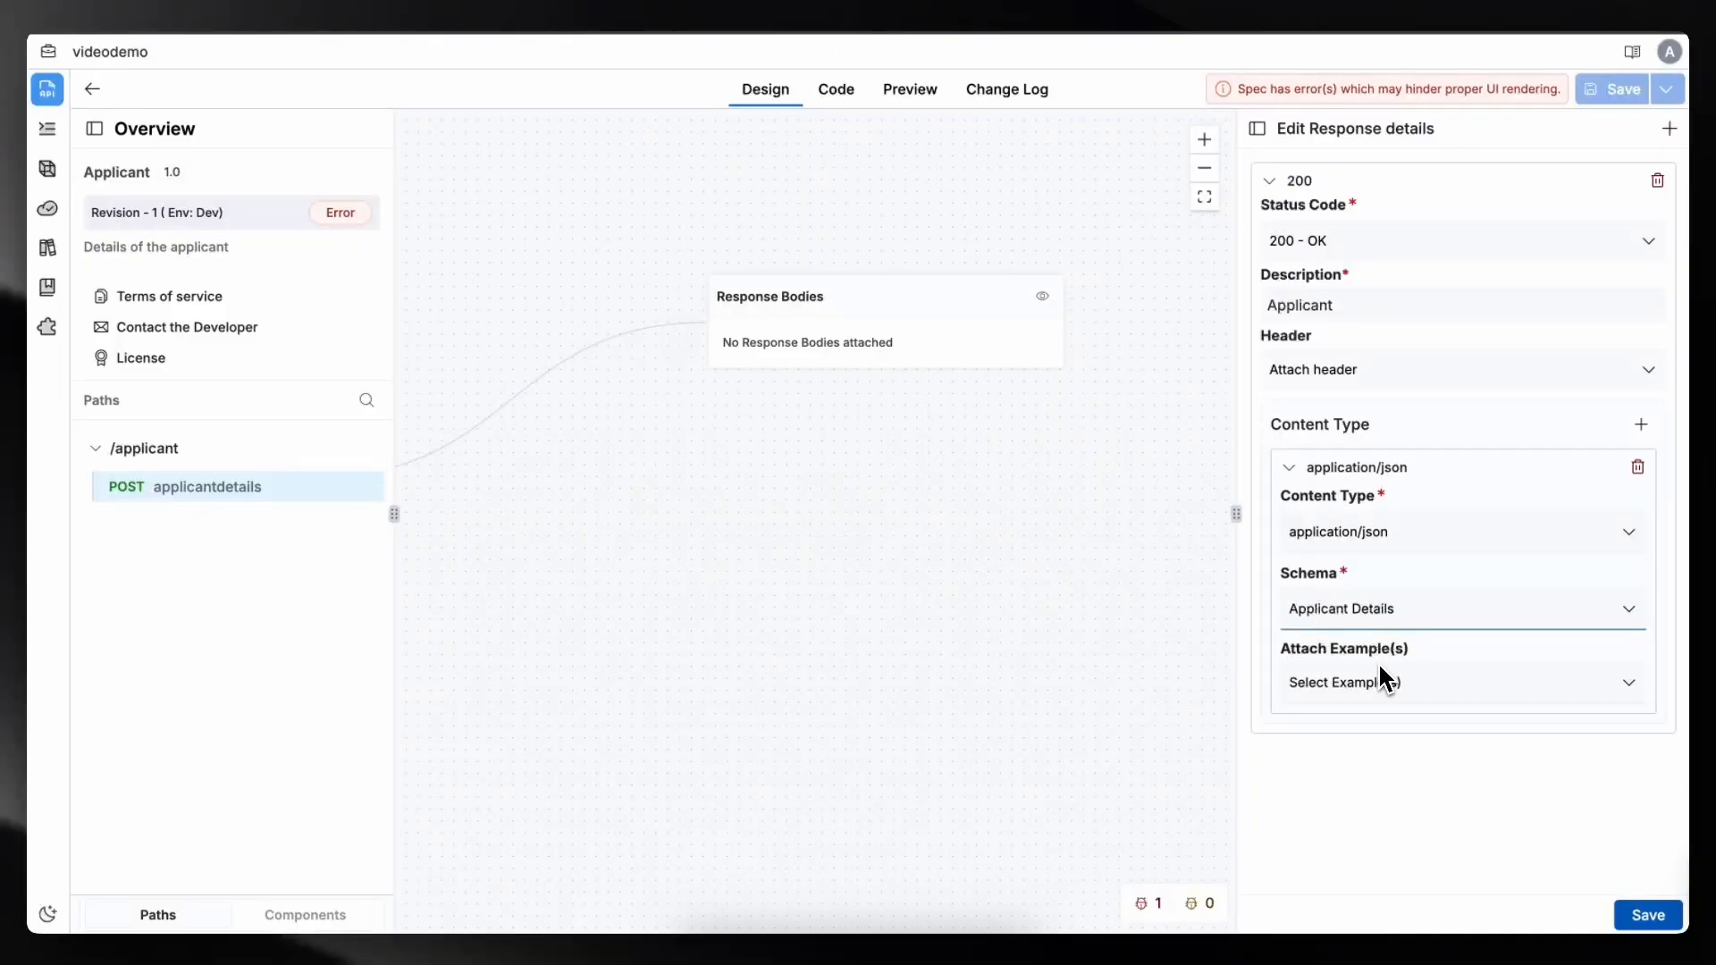
click(1423, 683)
click(1477, 664)
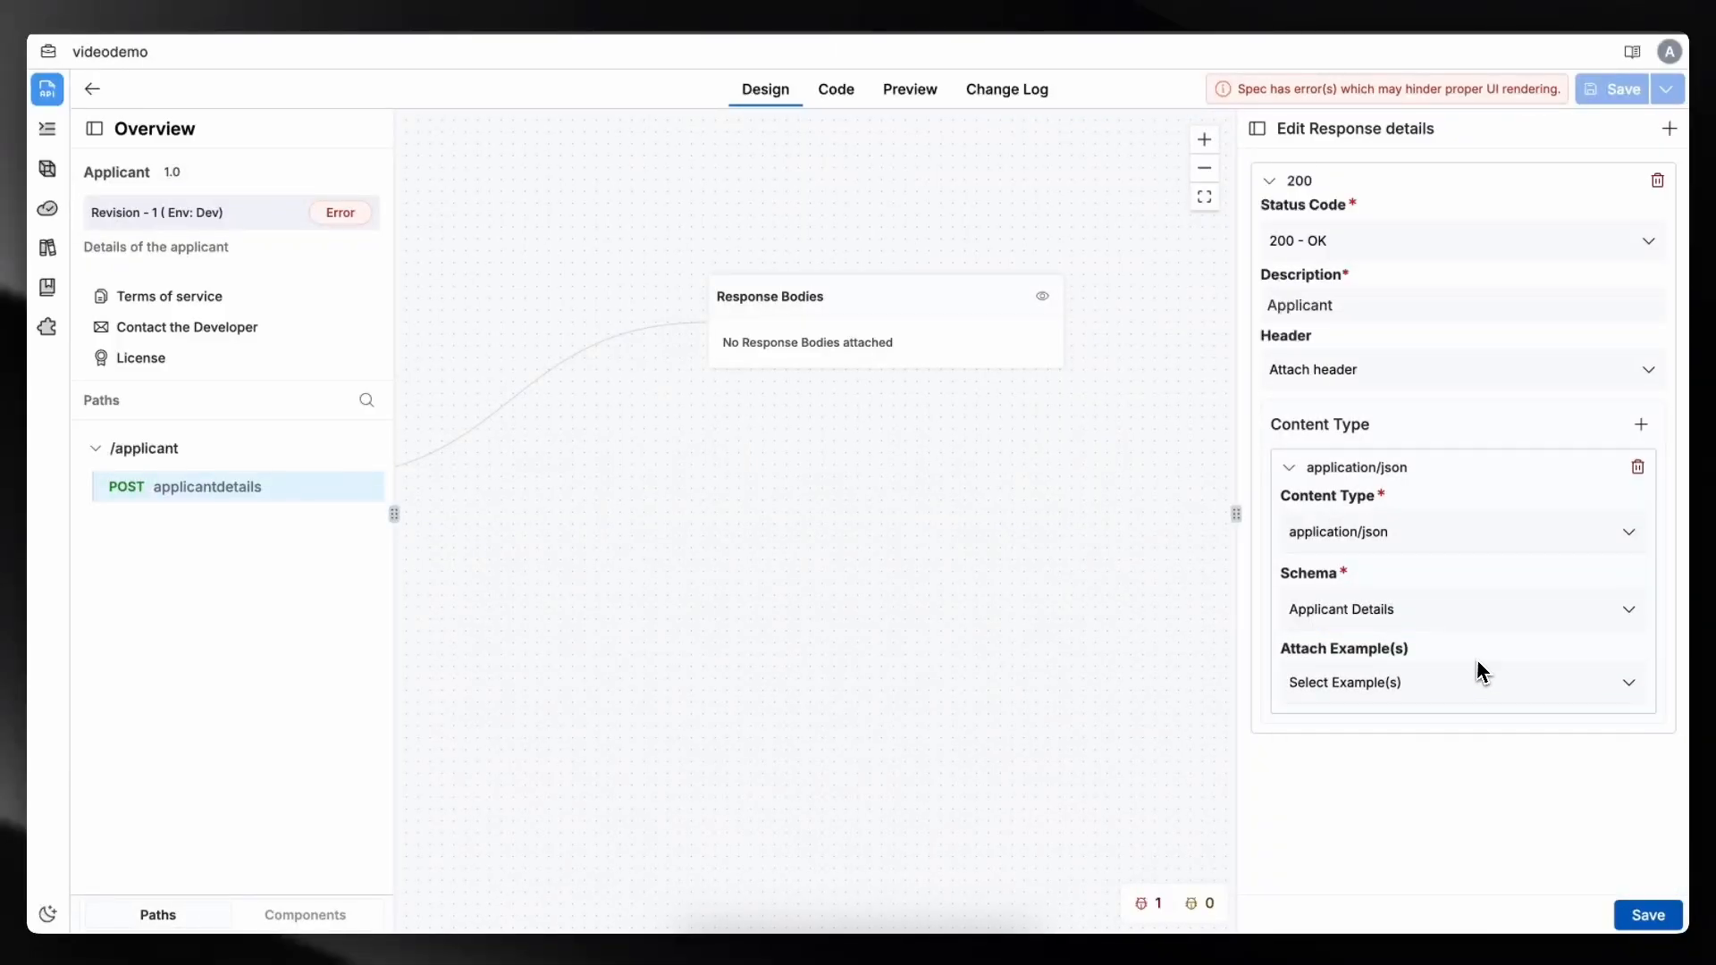
click(1644, 914)
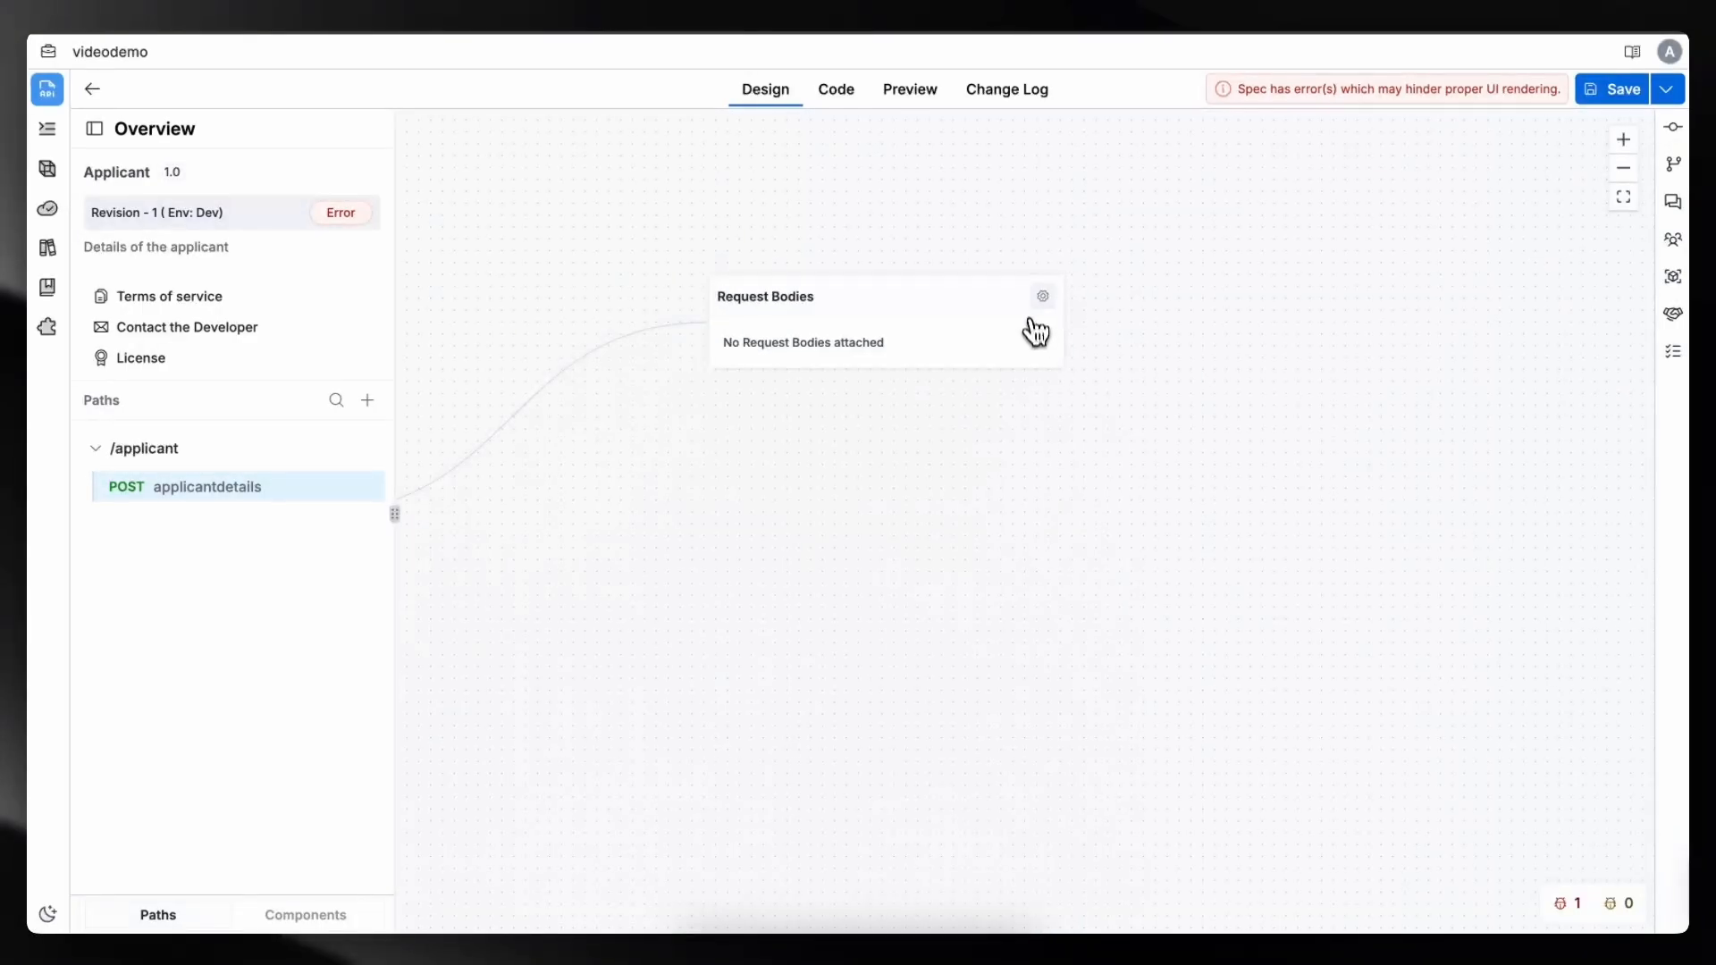
- Add a request body described as Applicant details, with application/json content and the Applicant Details schema, and save it
click(1041, 297)
click(1651, 288)
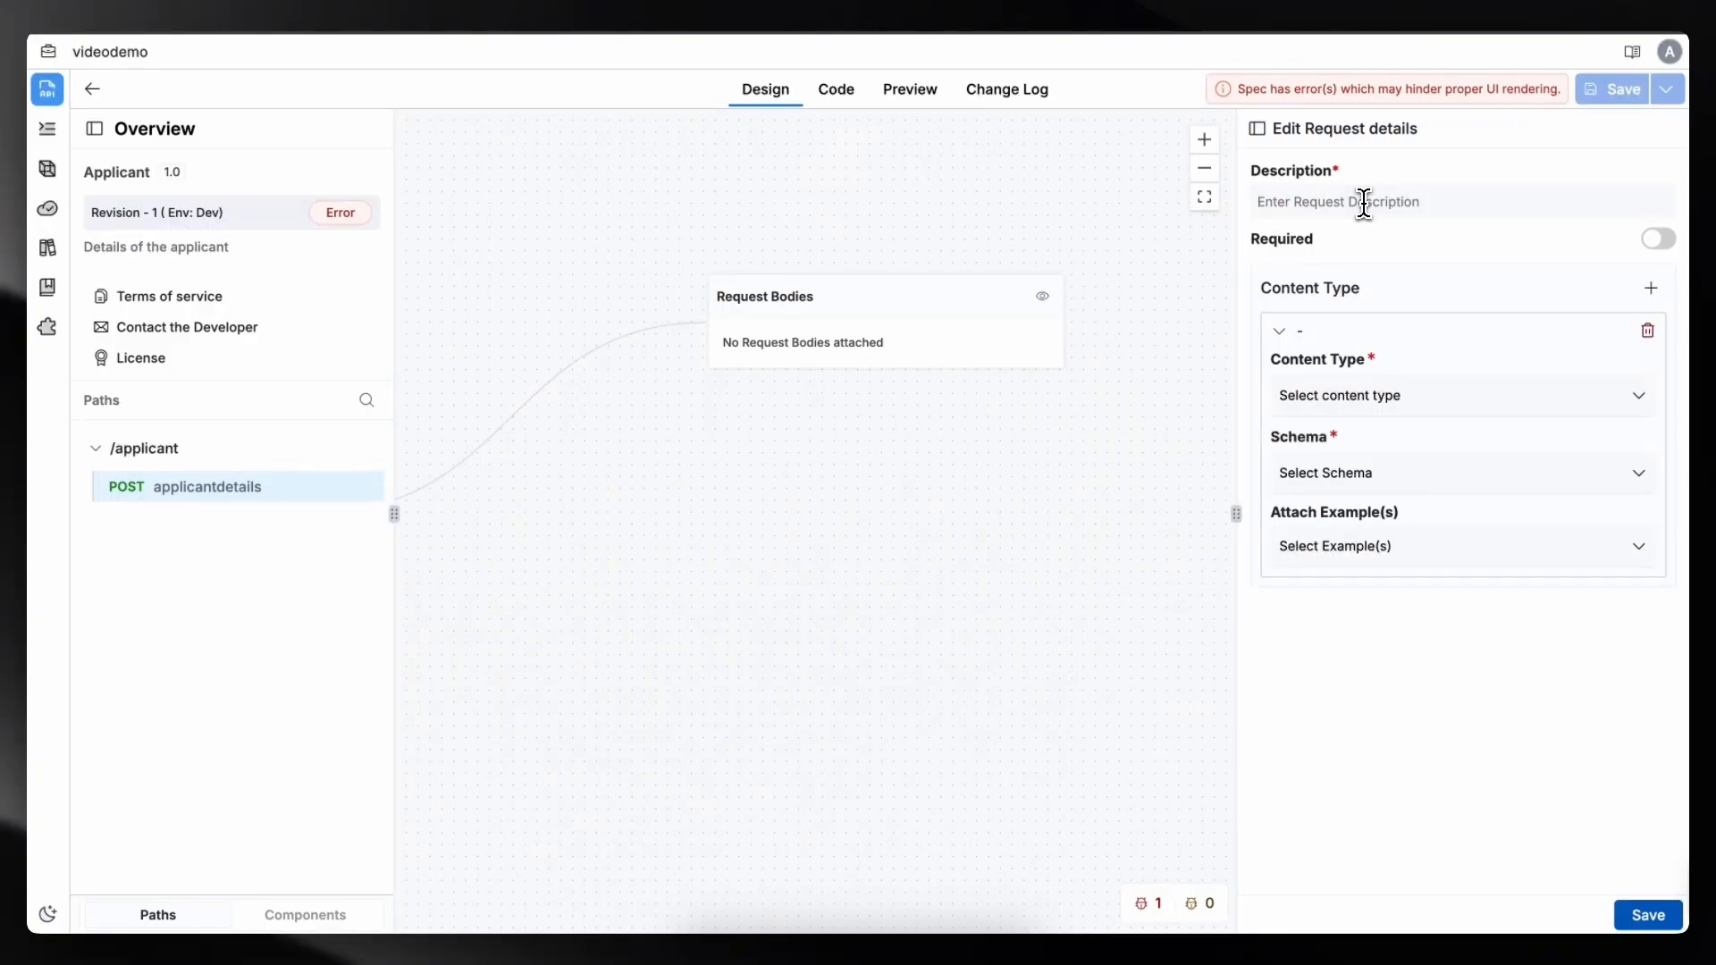
text(Applicant details)
click(1426, 395)
click(1332, 444)
click(1394, 473)
click(1385, 517)
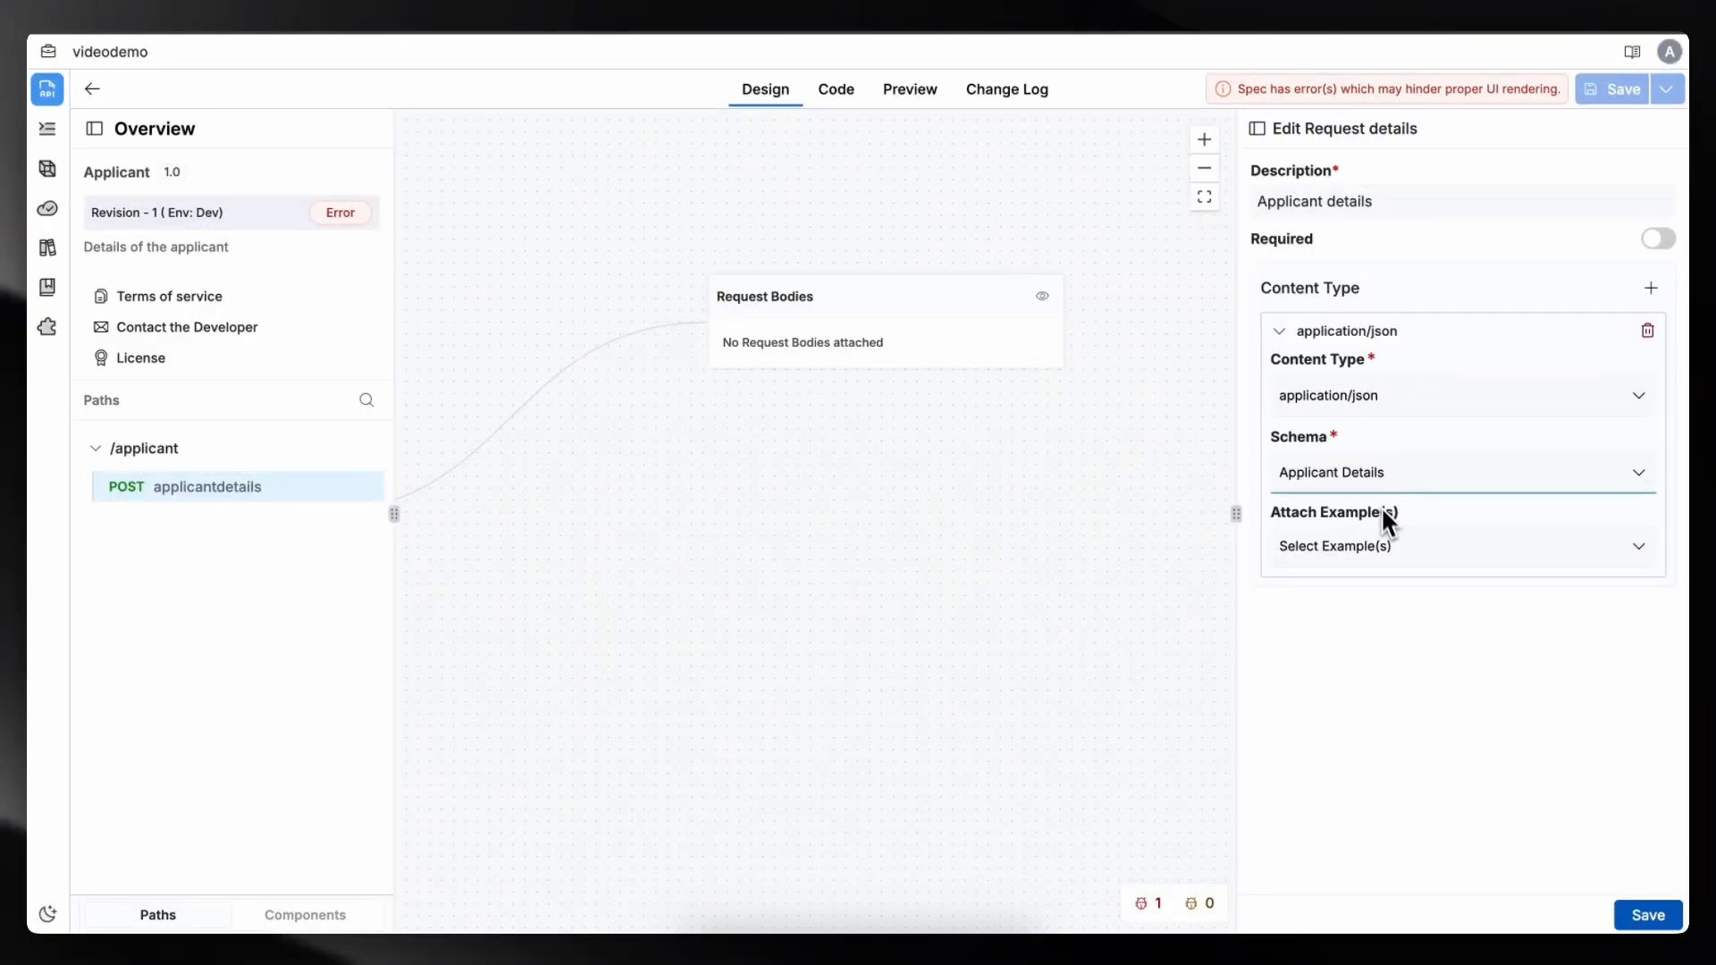
click(1664, 912)
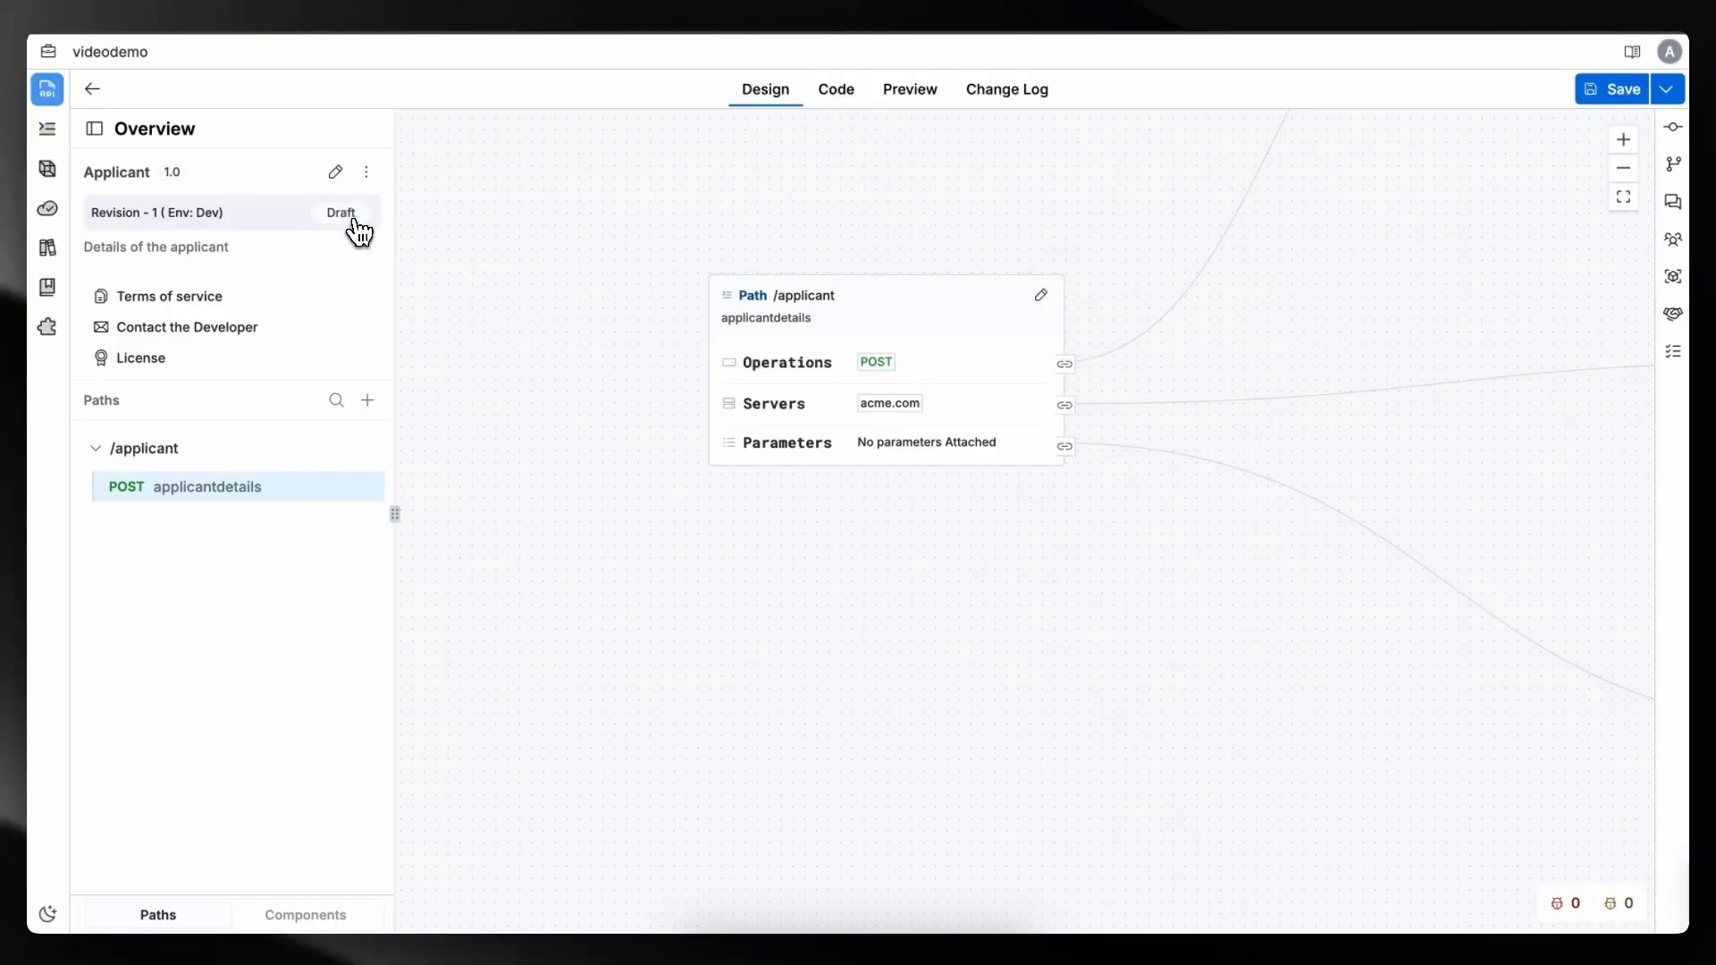
- Change the revision's status from Draft to Review with the change description "please review"
click(349, 214)
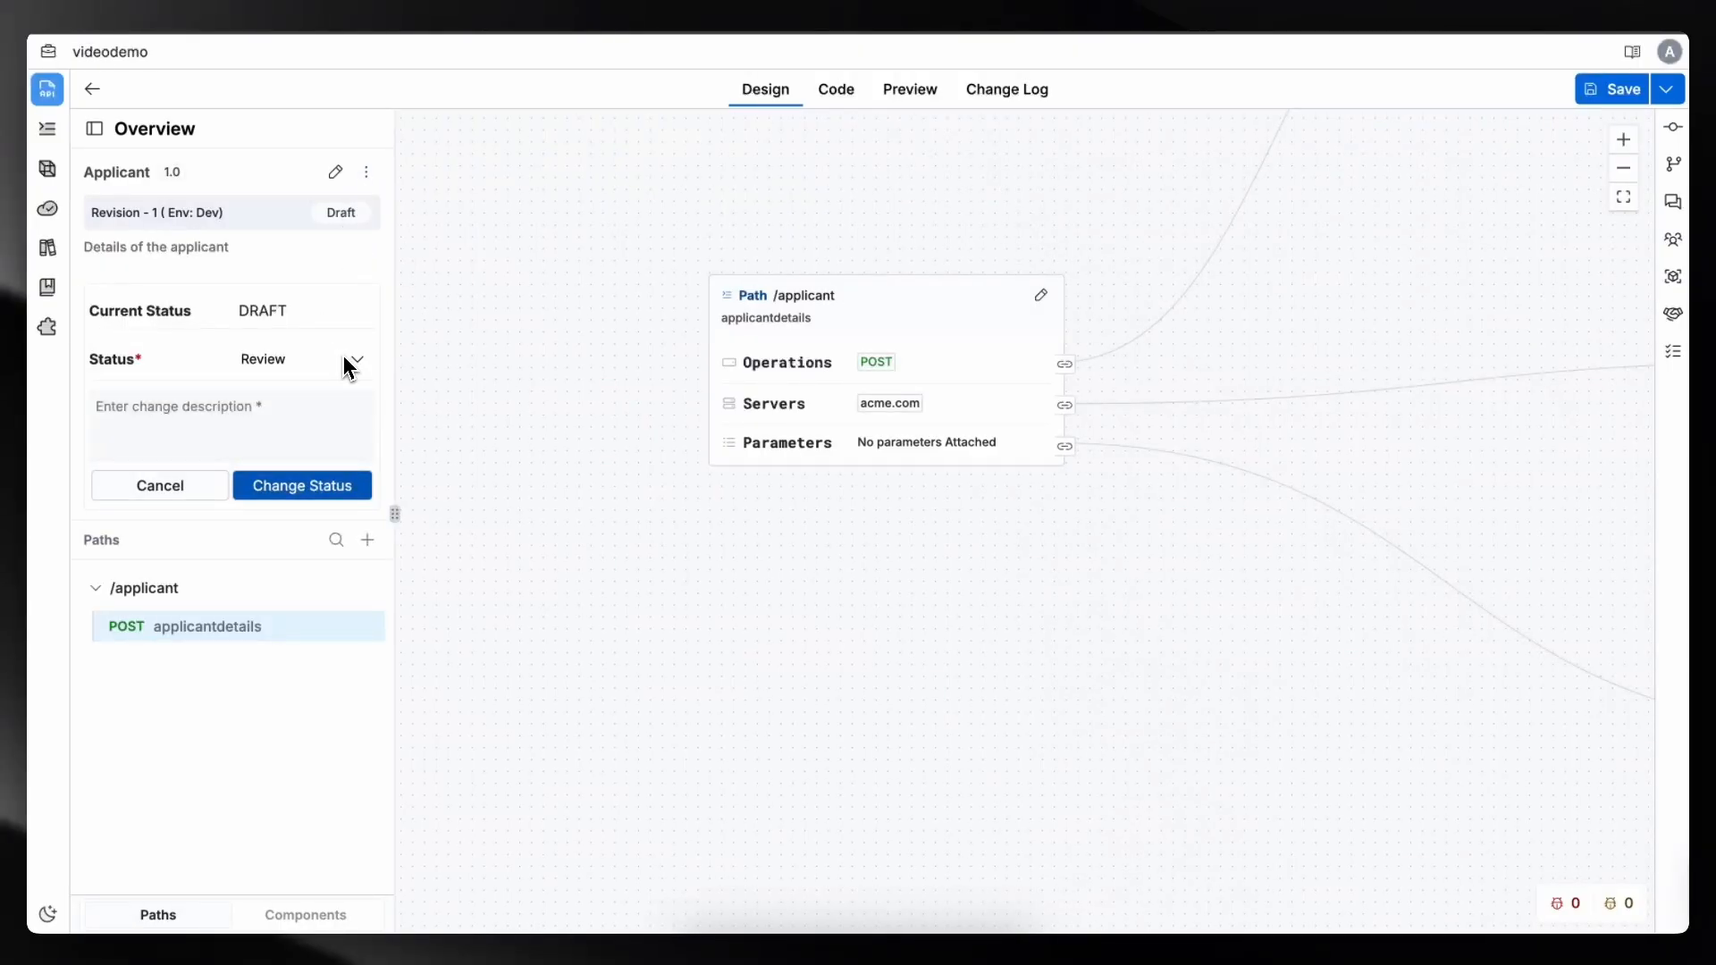
click(349, 362)
click(335, 407)
click(335, 485)
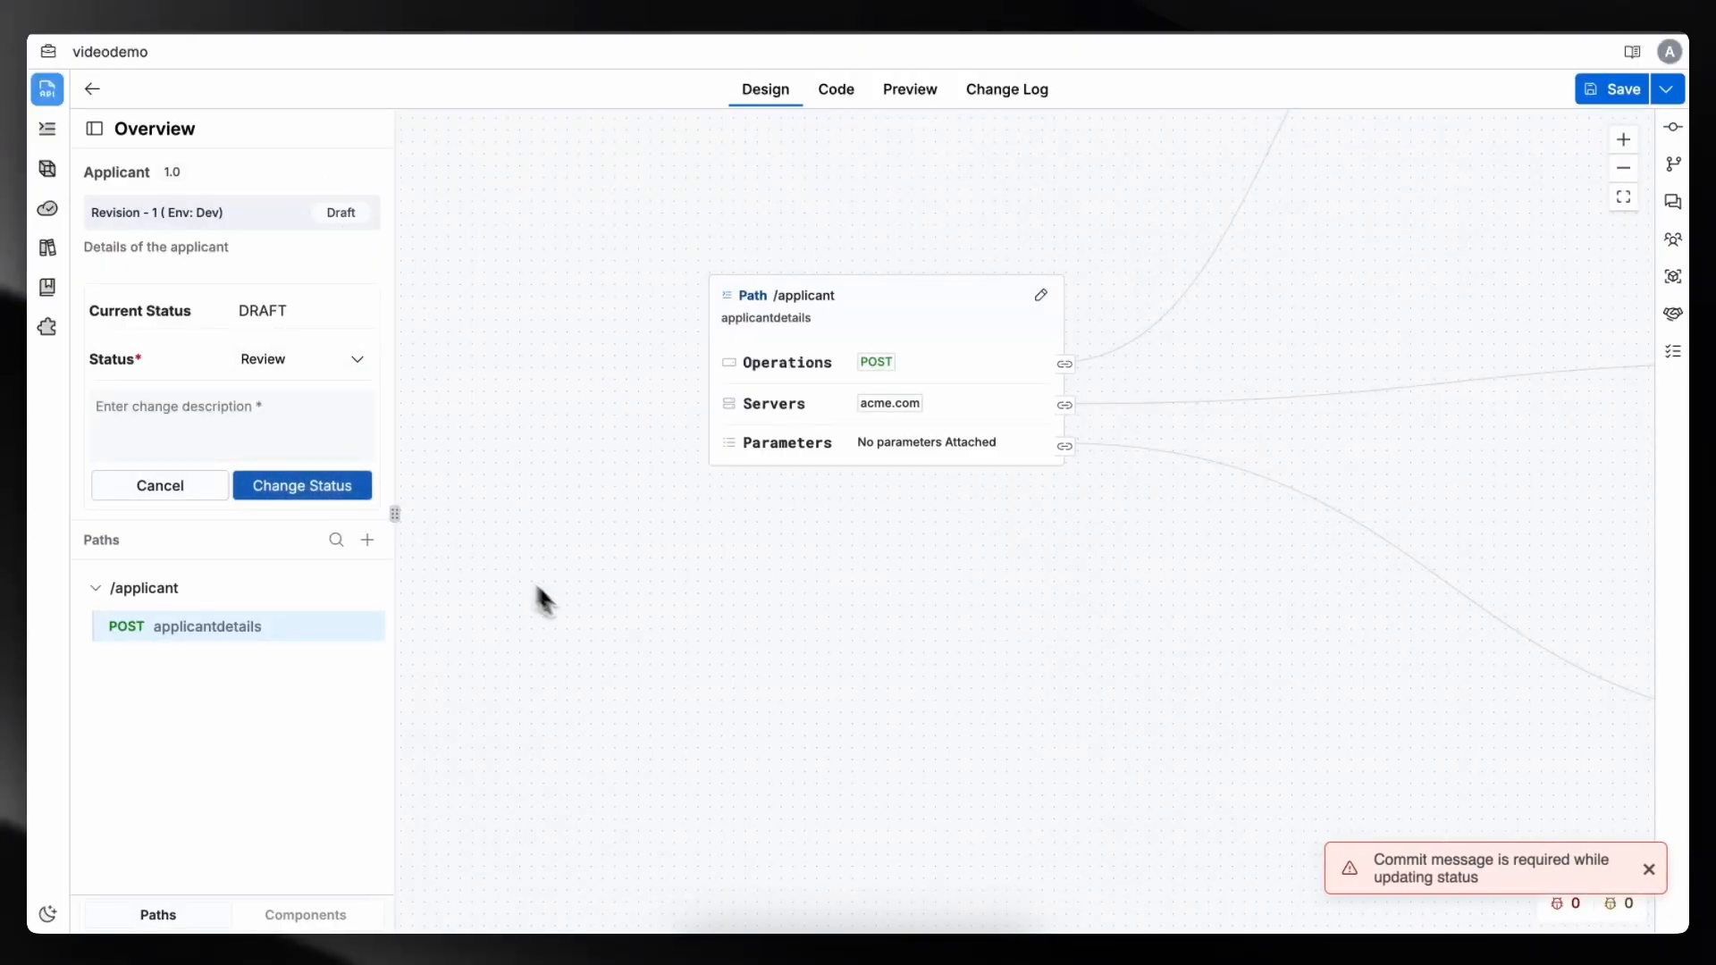
click(261, 451)
text(please review)
click(268, 485)
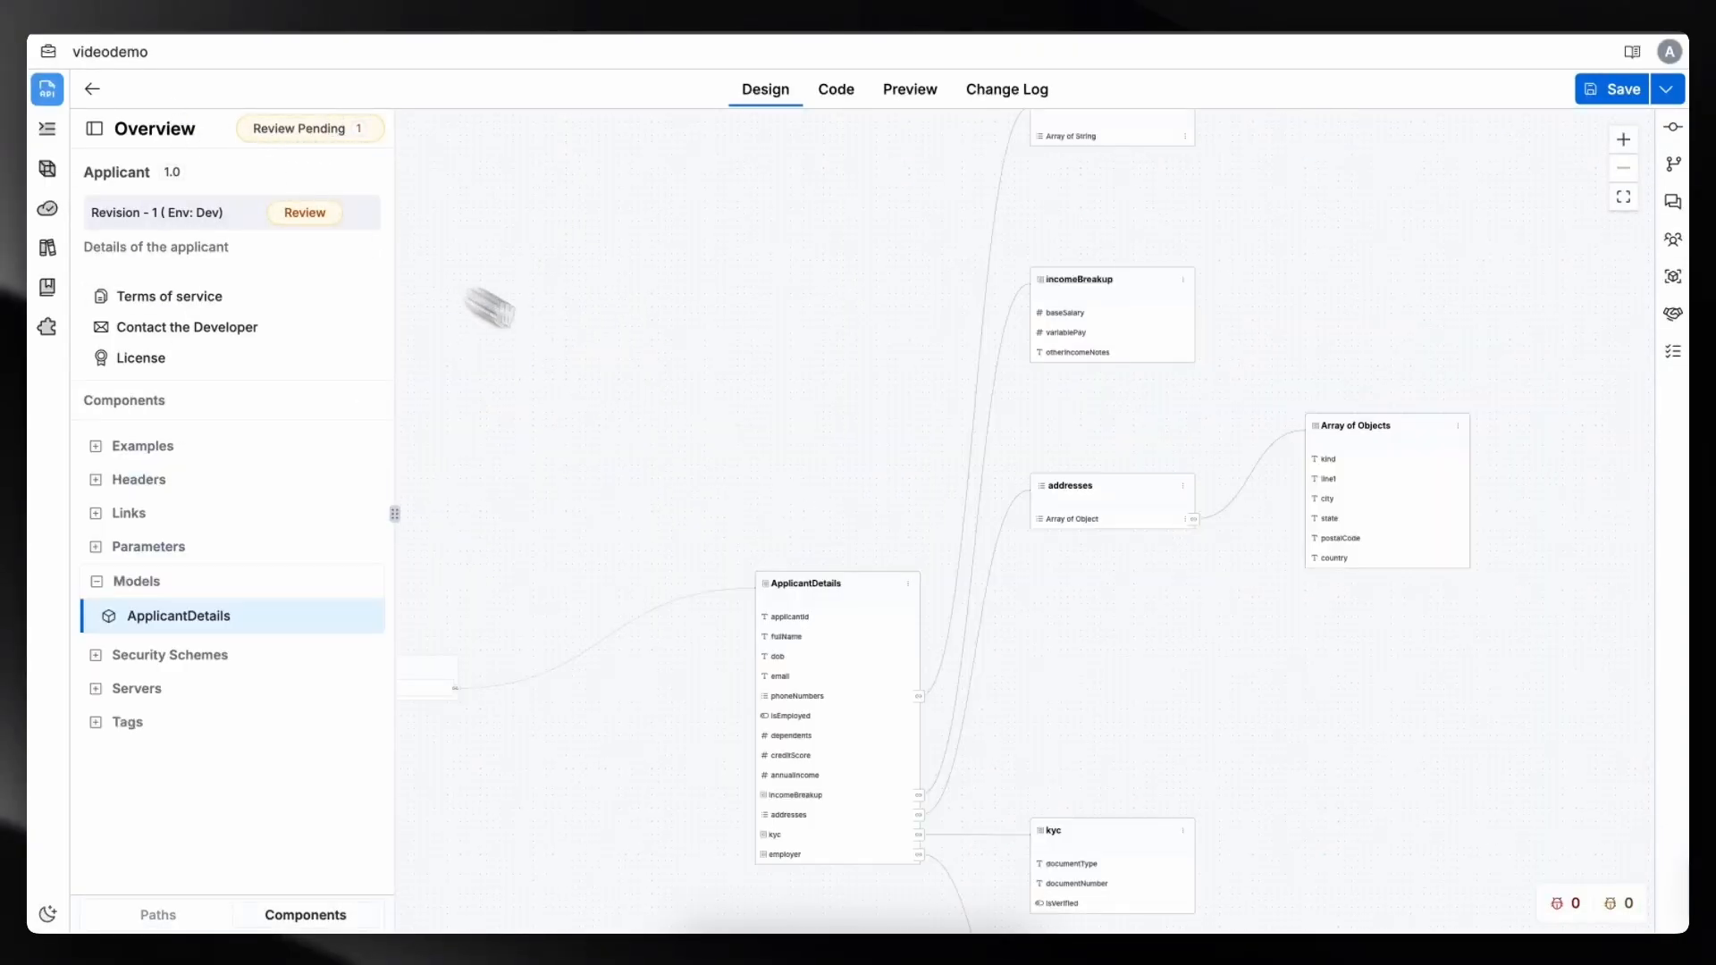
scroll(747, 394, up, 6)
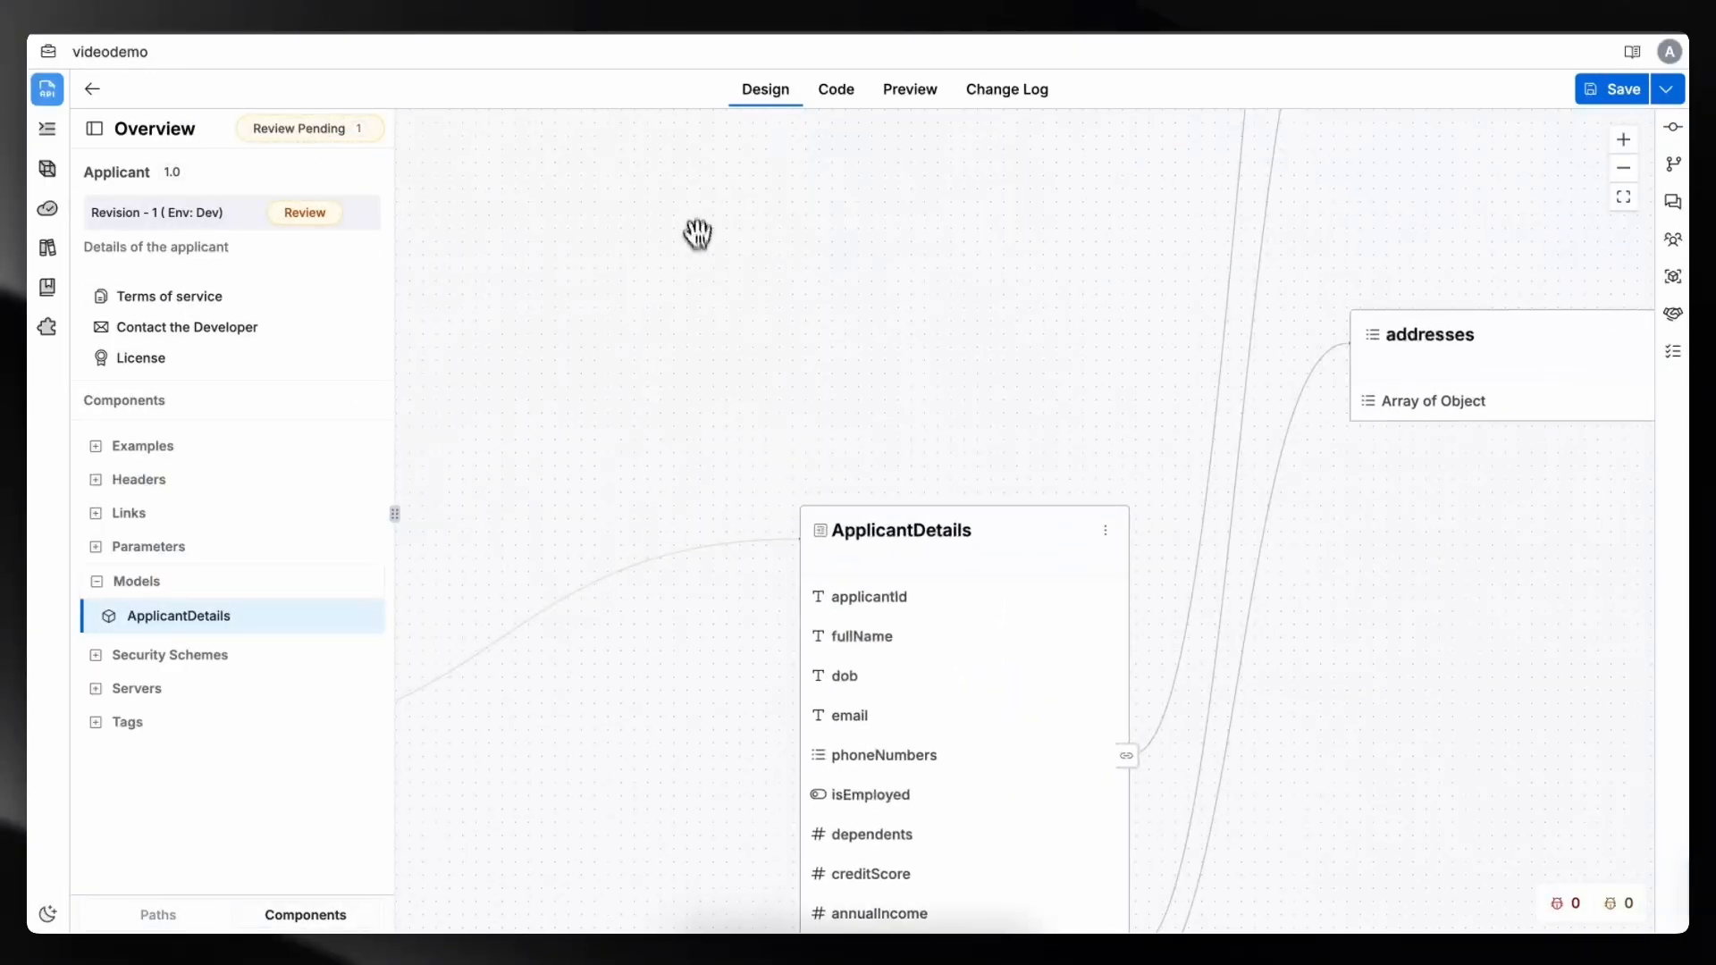
scroll(806, 403, down, 5)
drag(882, 389, 715, 565)
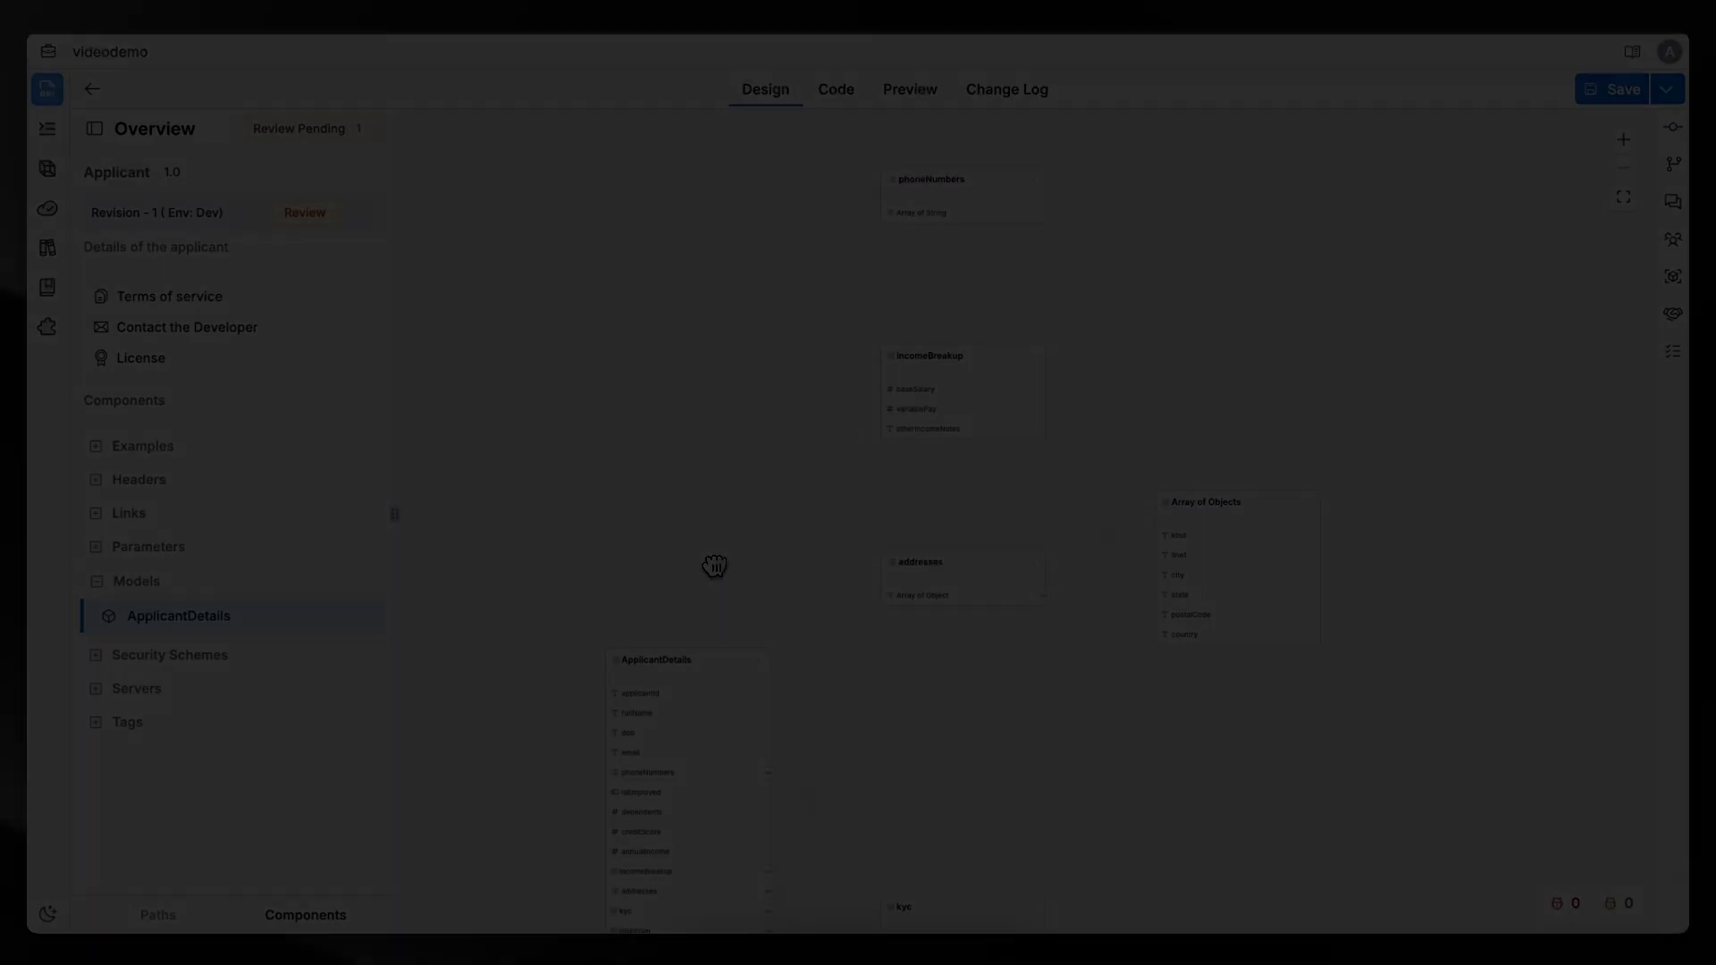